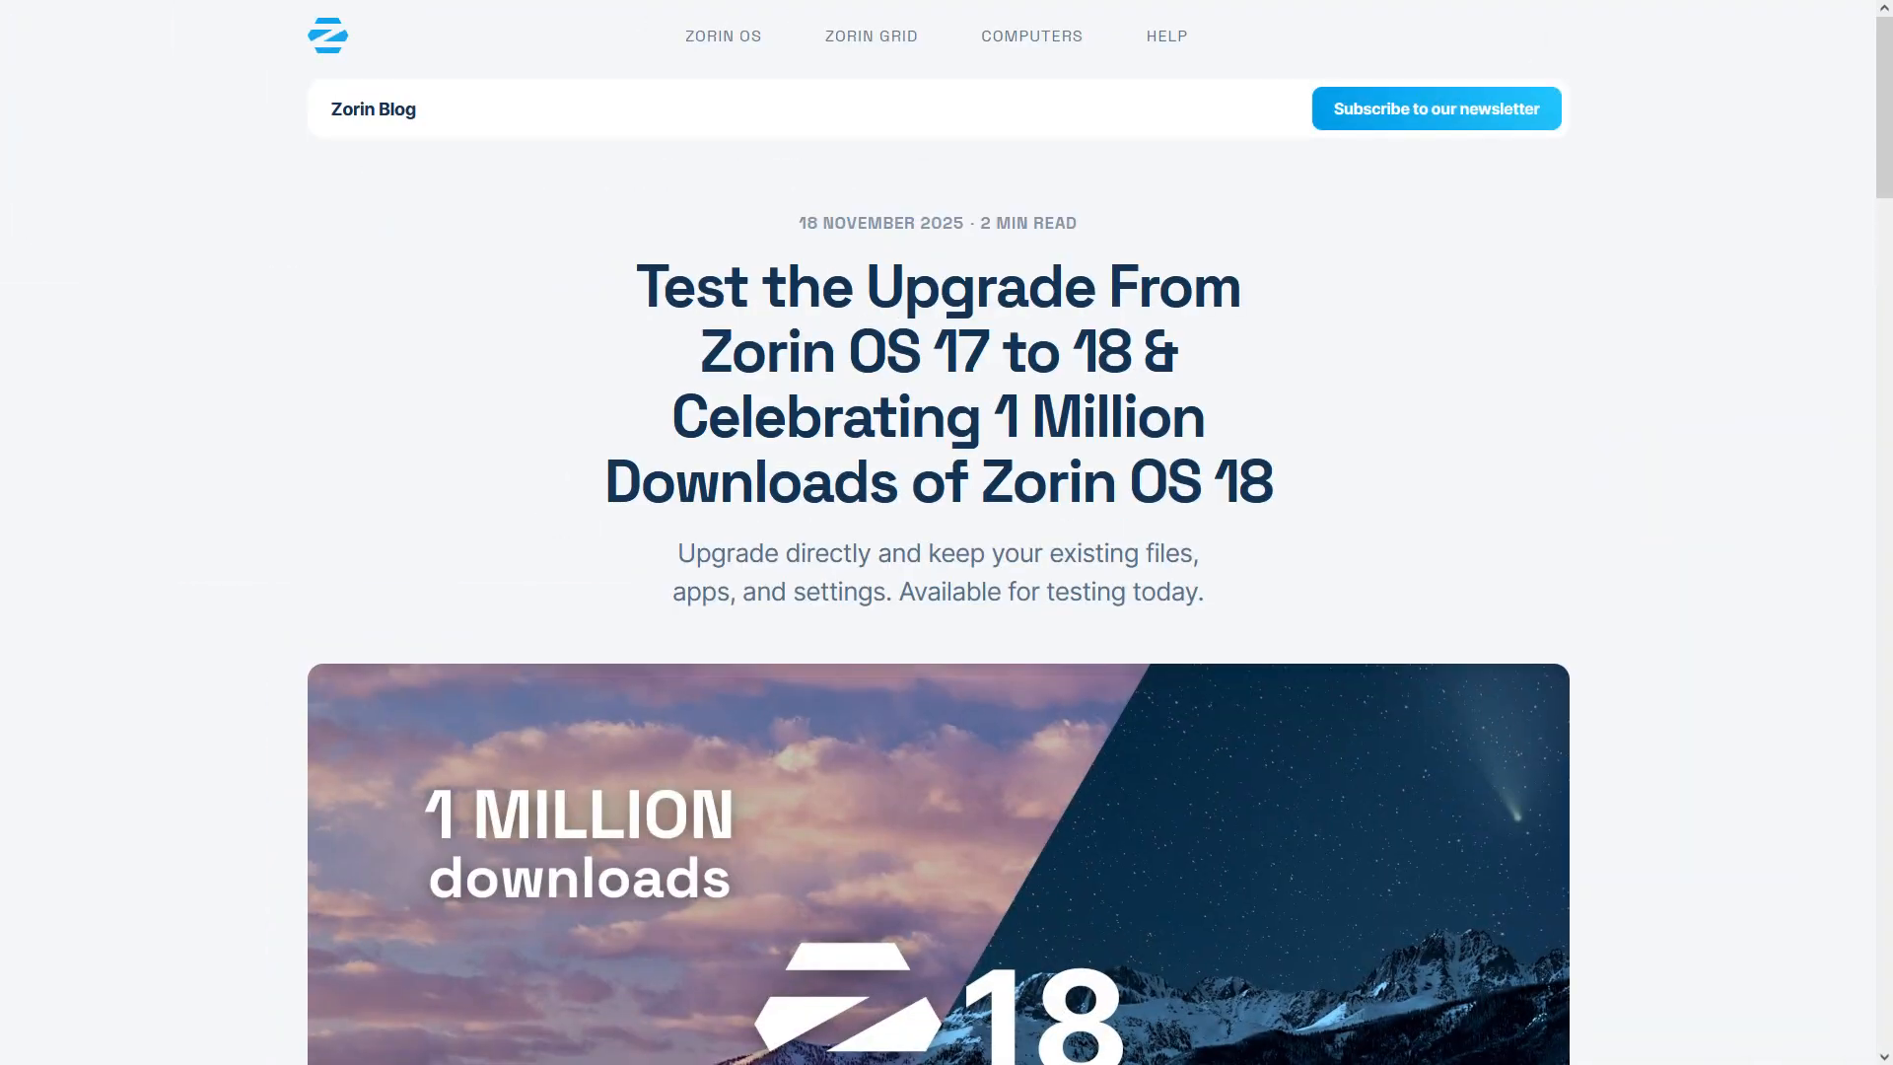
Step: Examine the Zorin OS 18 blog post, the VMware free-licensing article, Microsoft's Windows 10 support page and the Fusion and Workstation product page
scroll(946, 533, "down", 5)
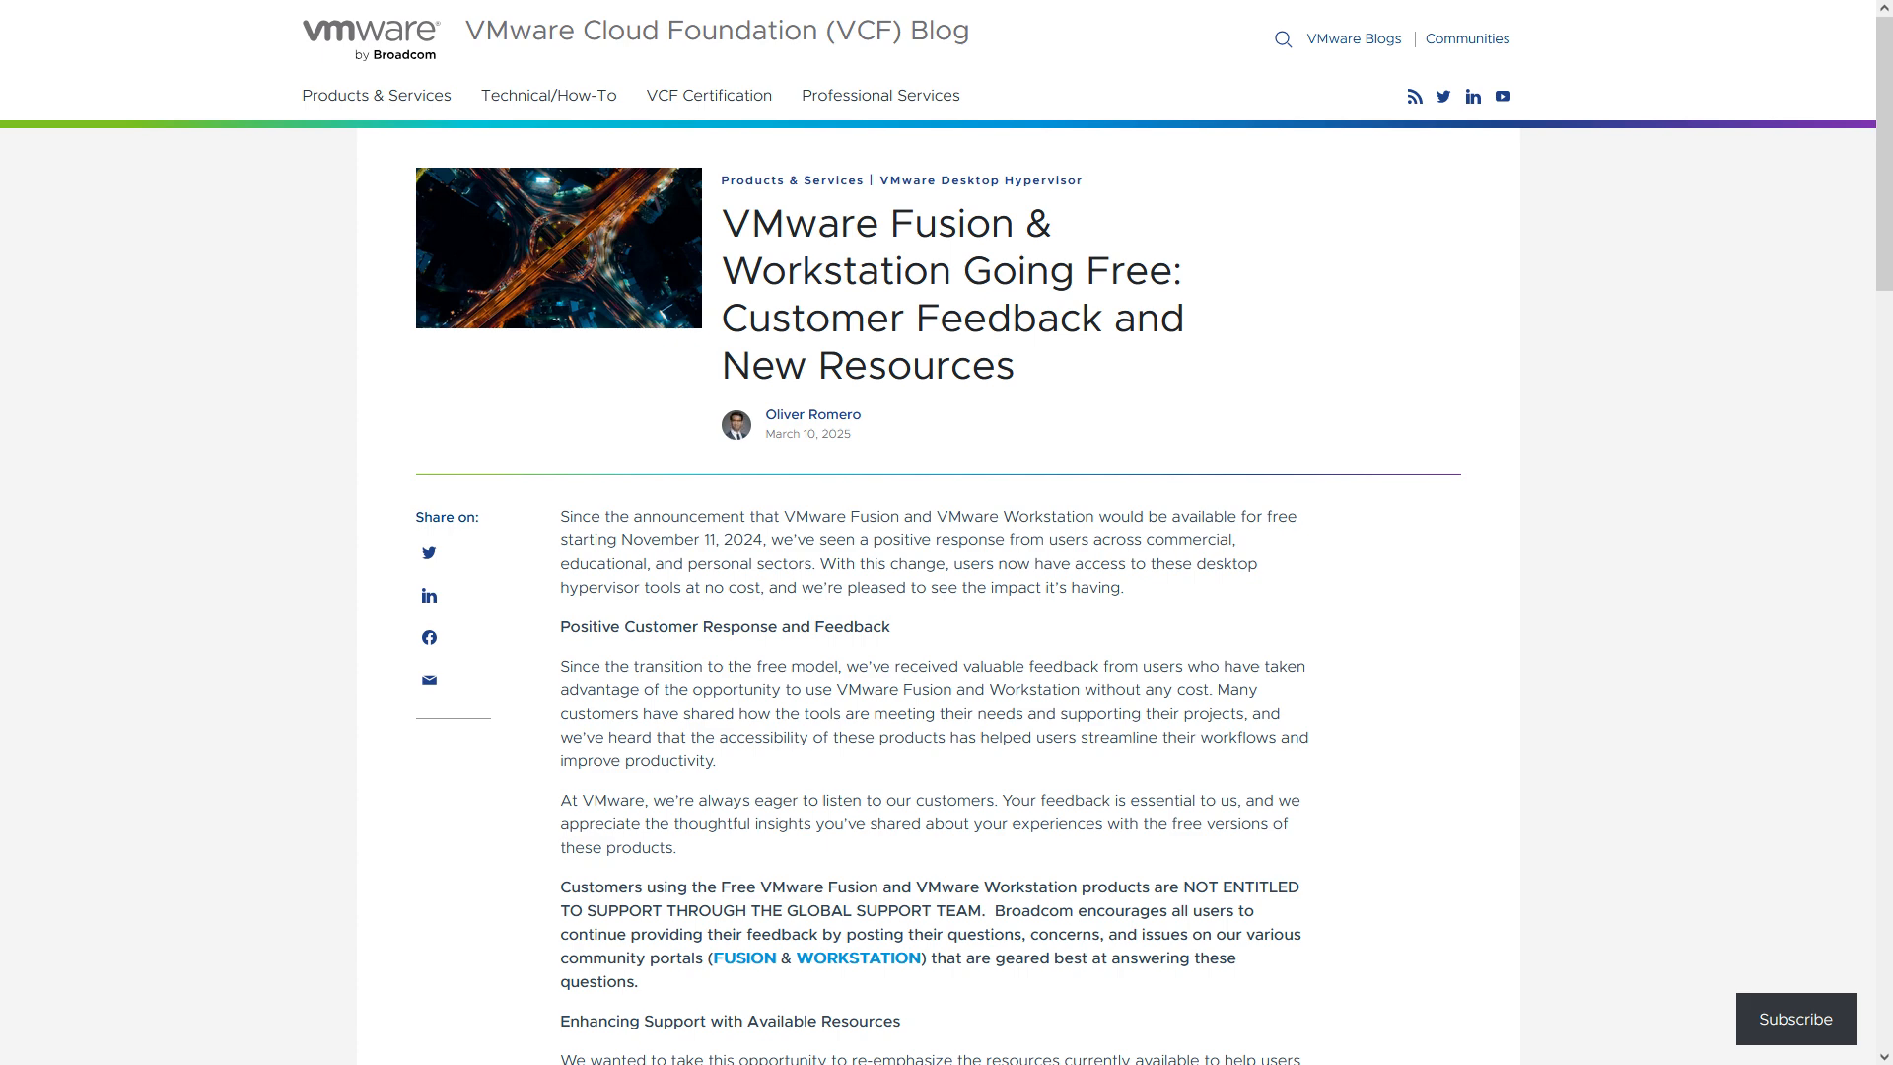
scroll(937, 591, "down", 4)
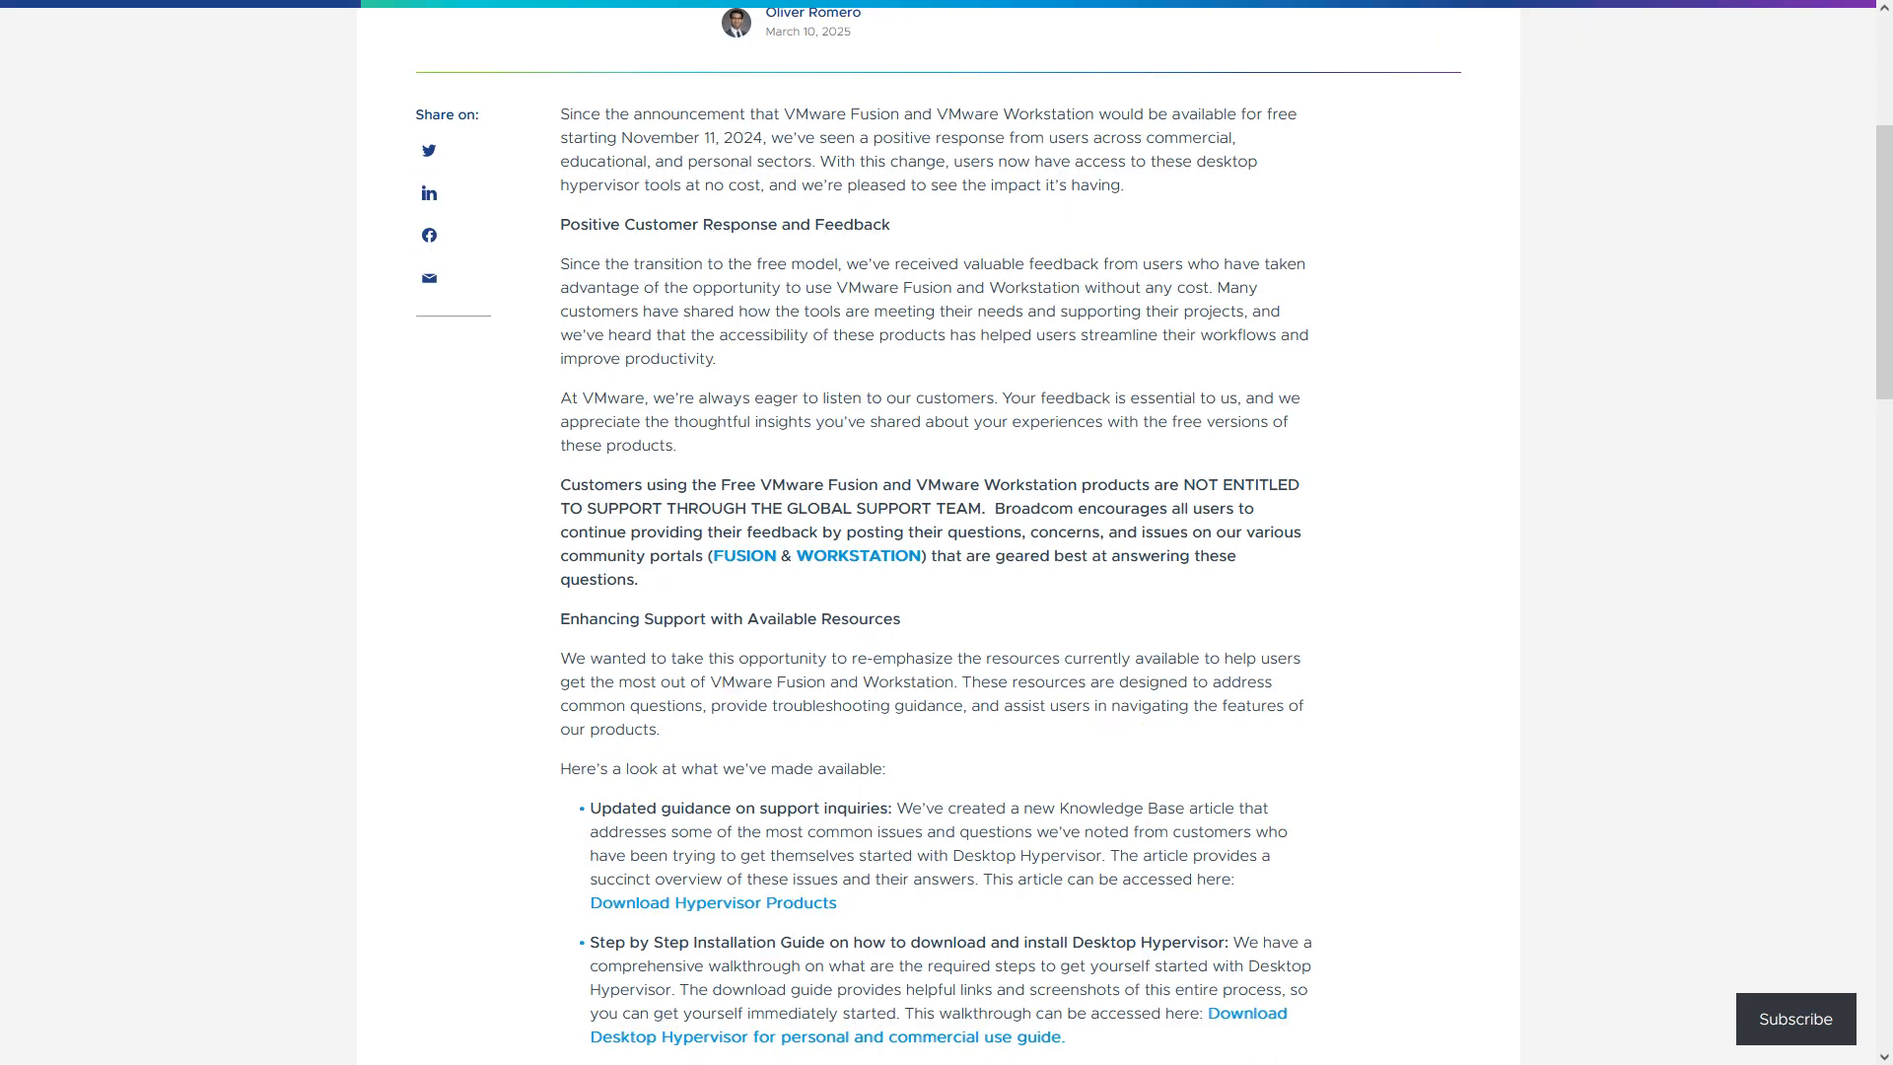
scroll(937, 592, "down", 3)
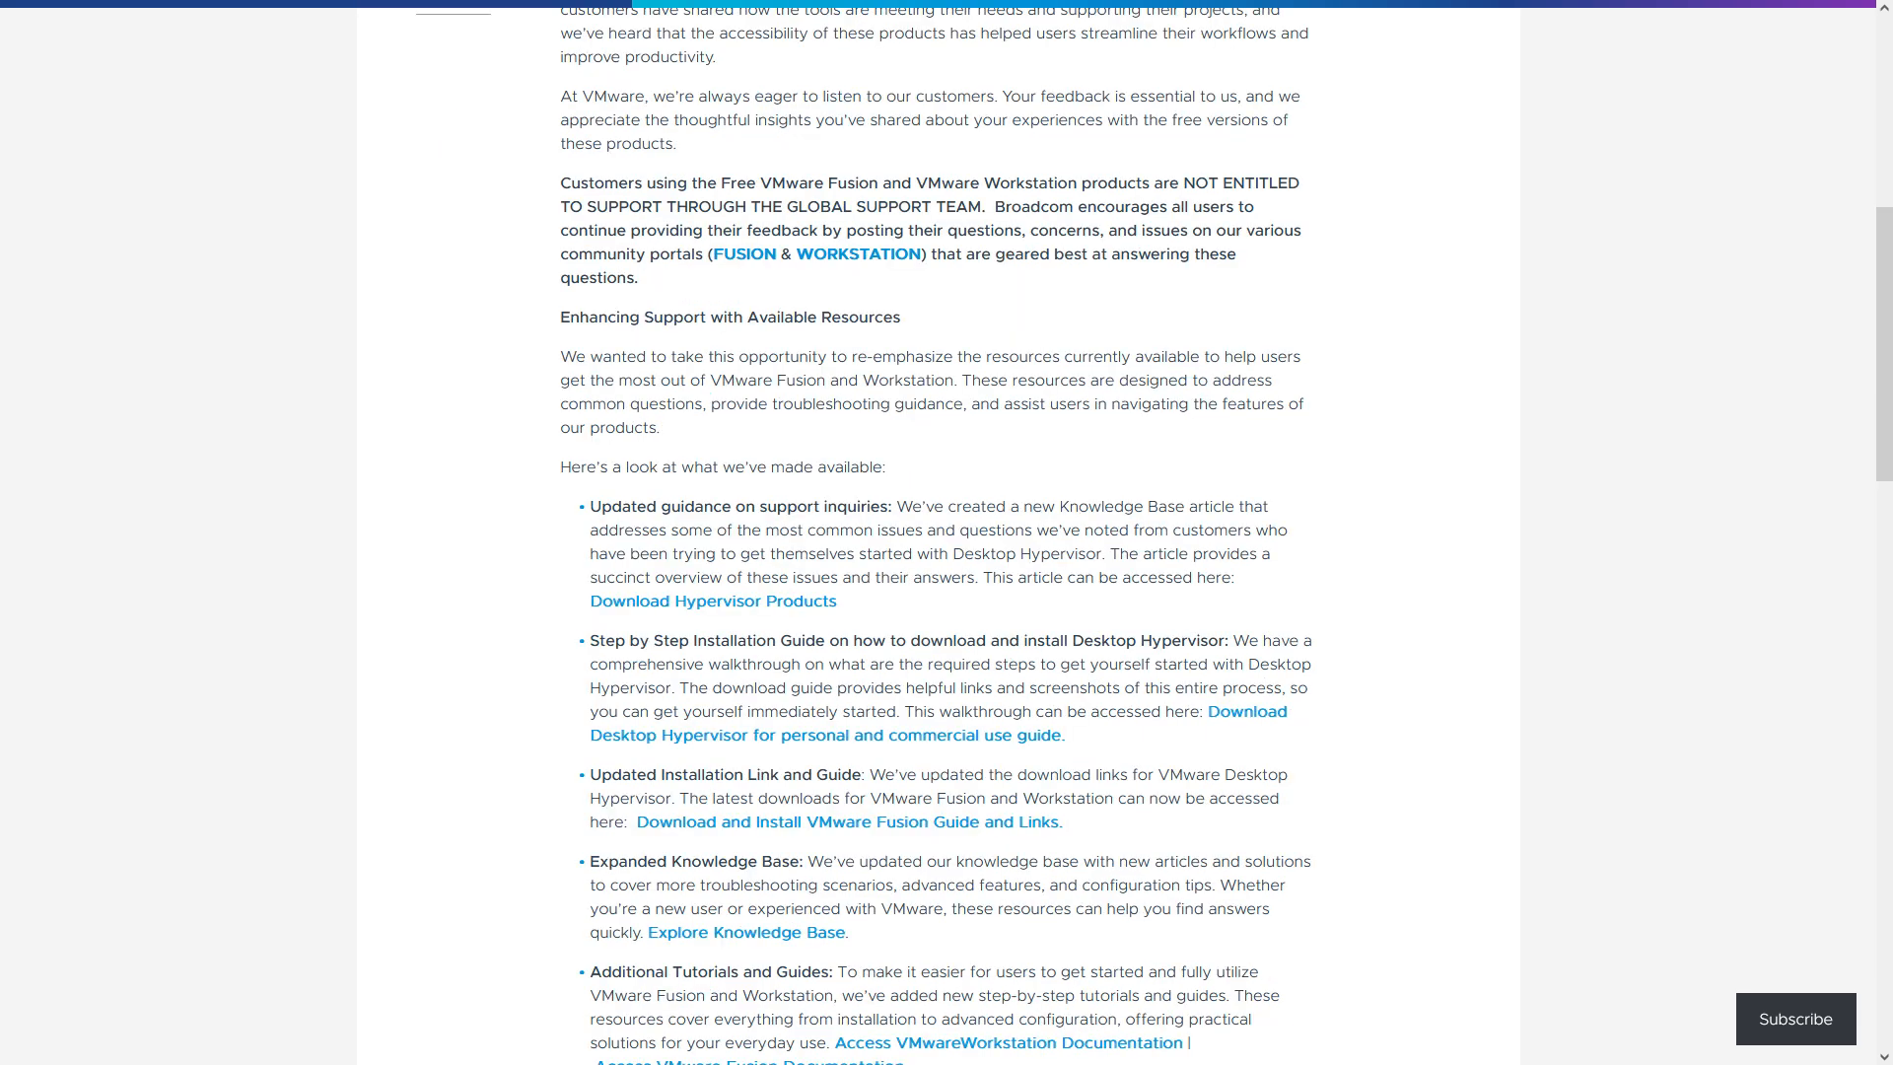
scroll(936, 592, "down", 4)
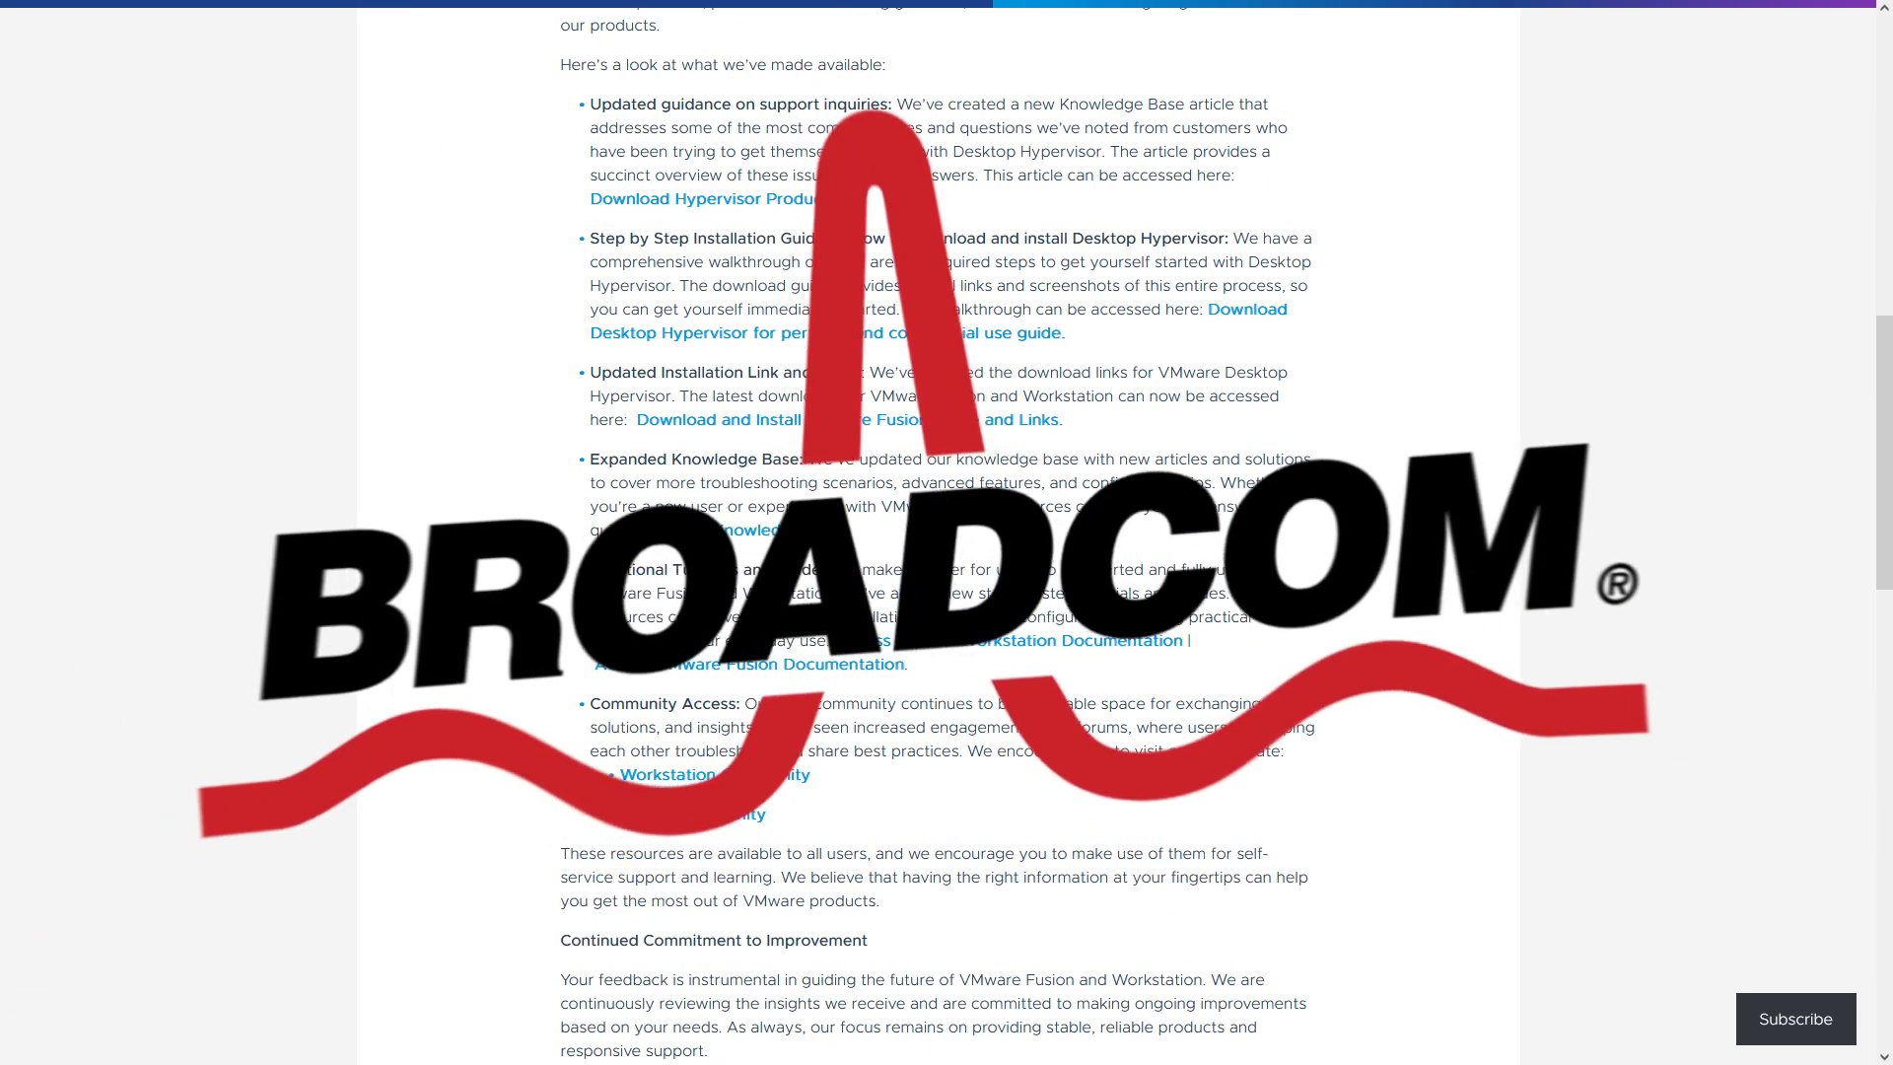
scroll(937, 591, "down", 4)
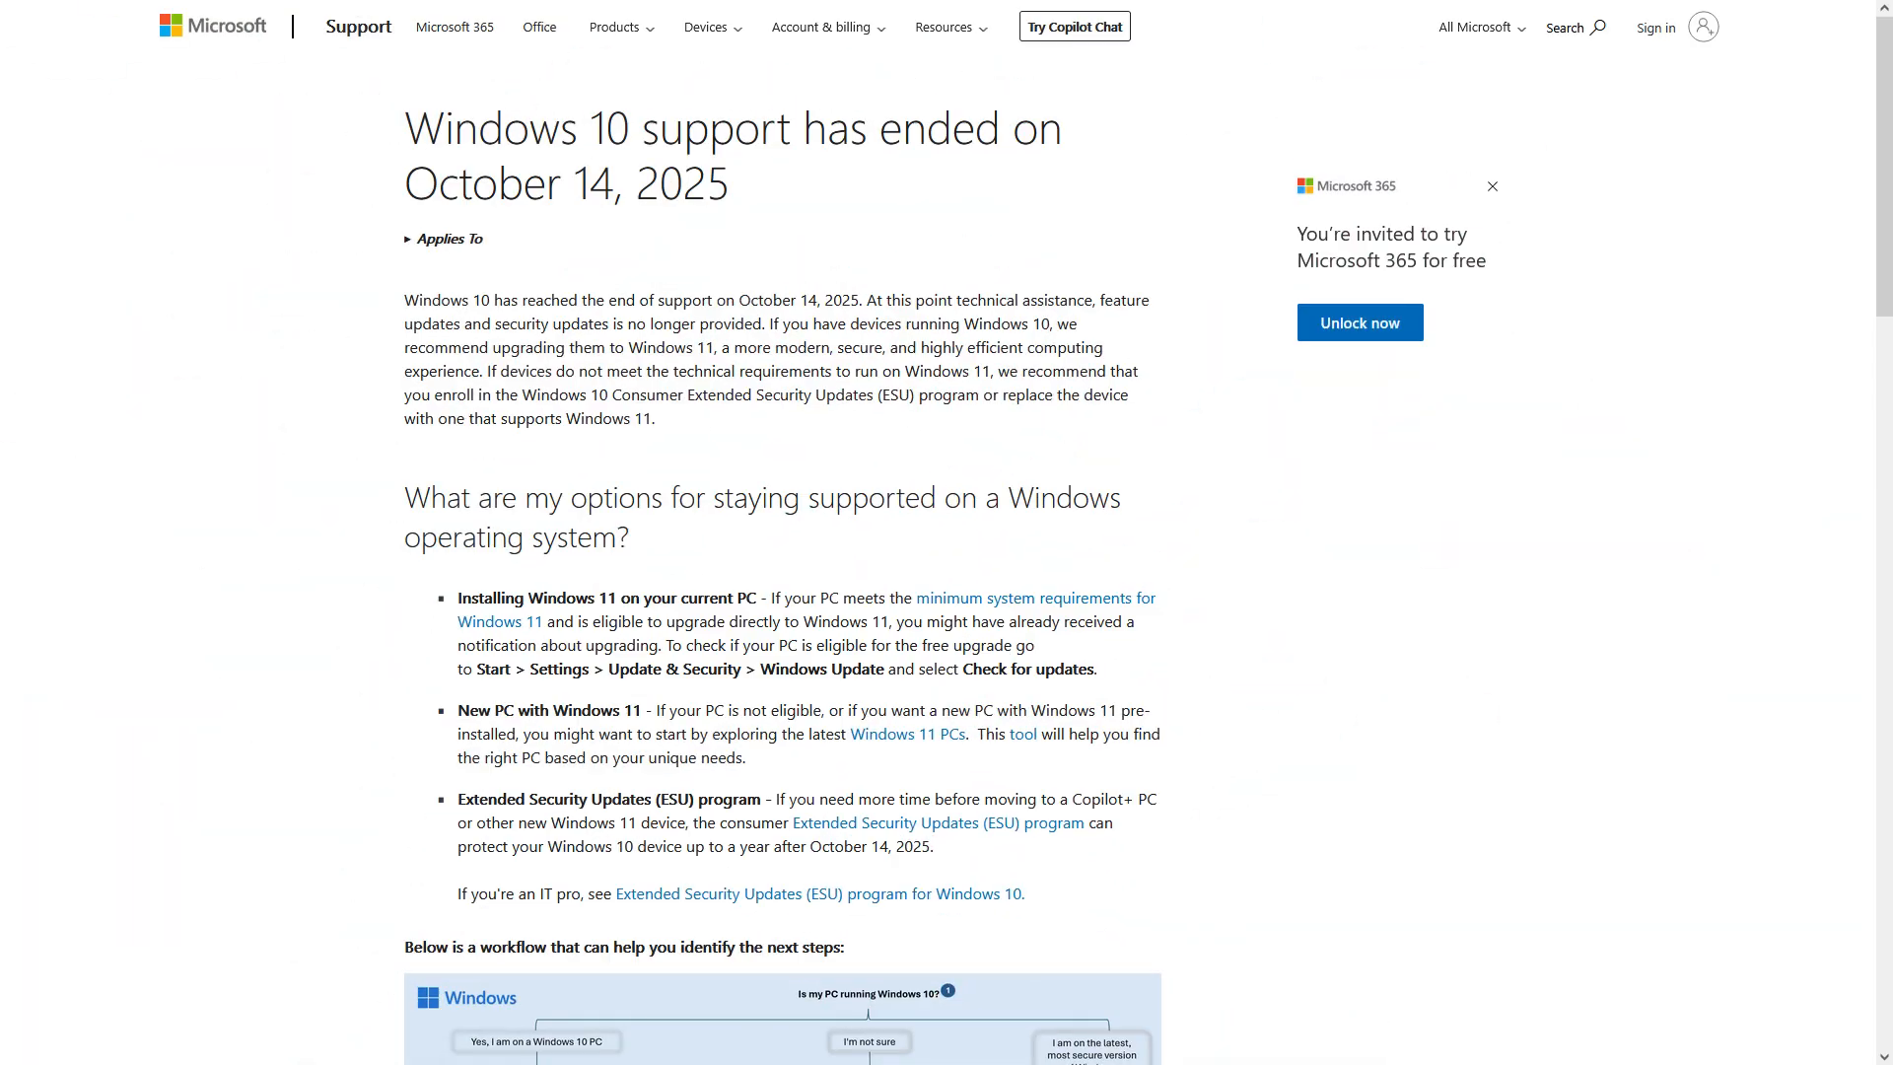
scroll(783, 611, "down", 6)
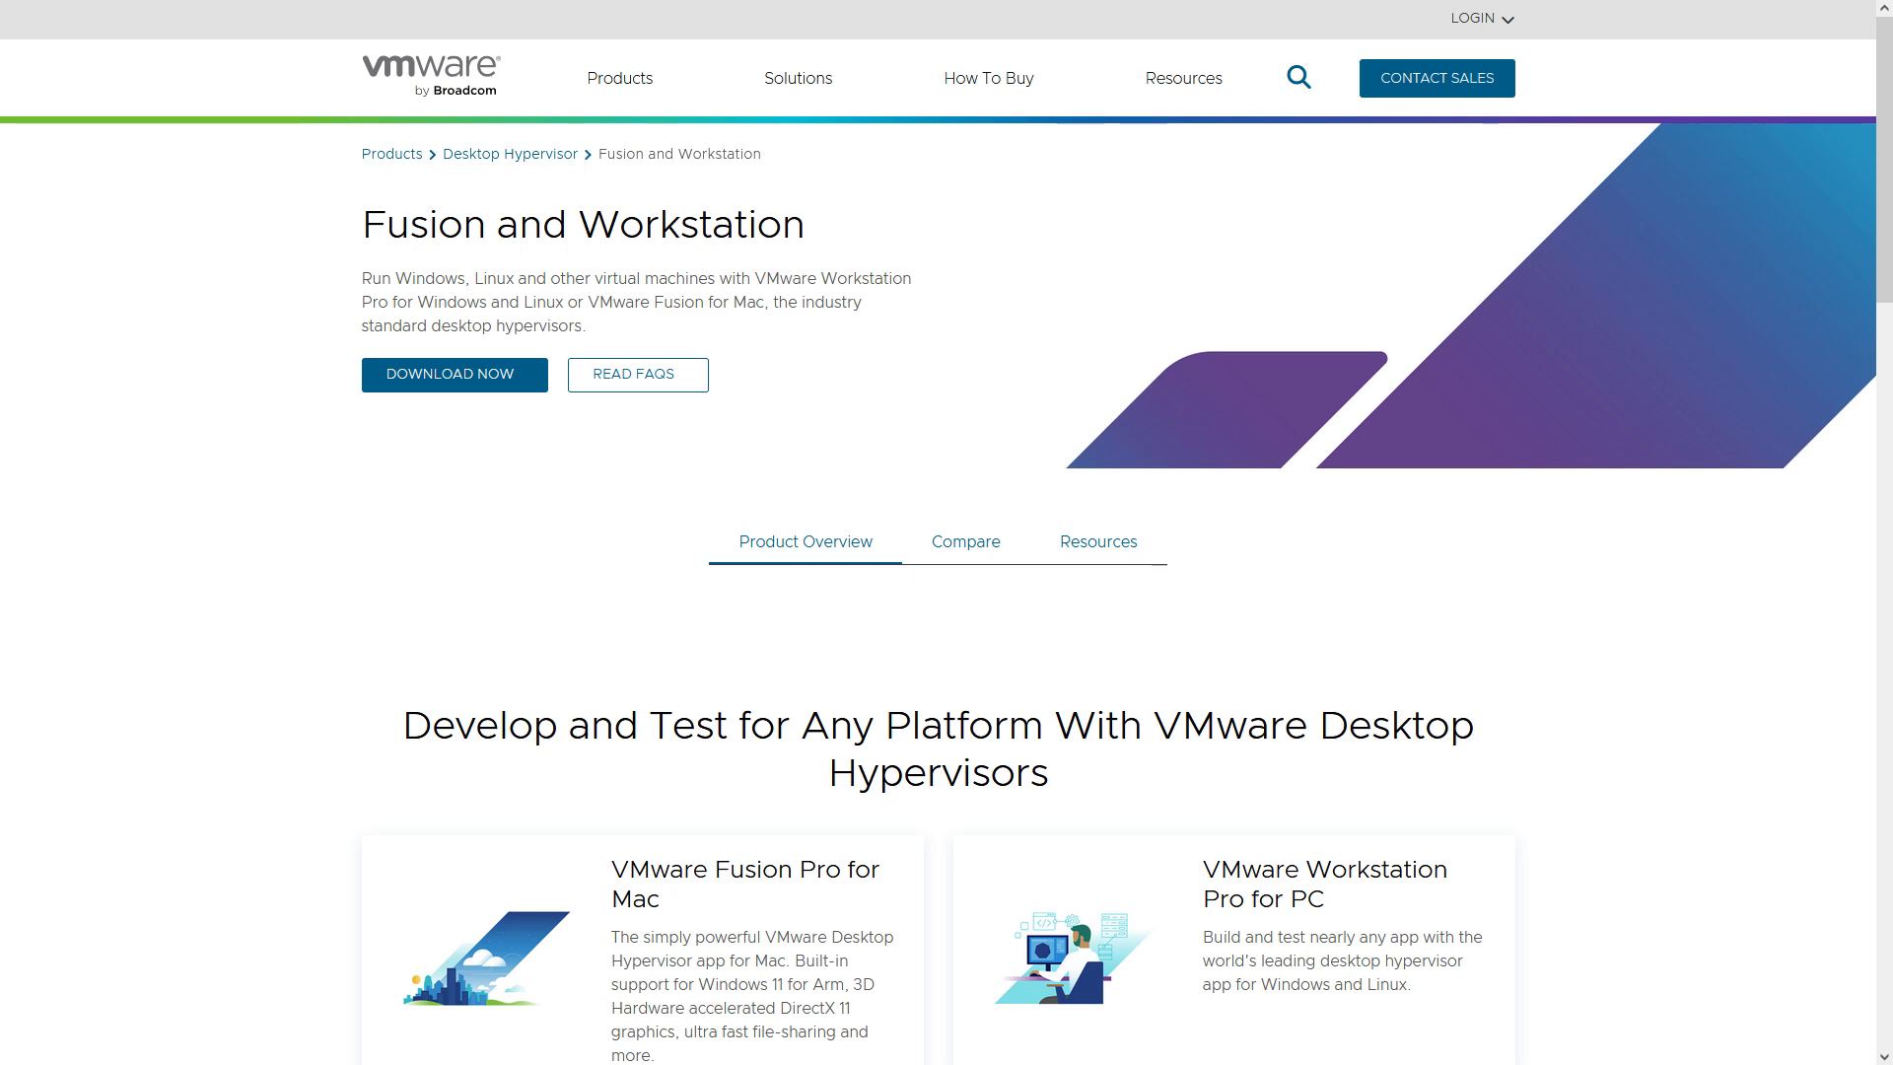
scroll(946, 533, "down", 5)
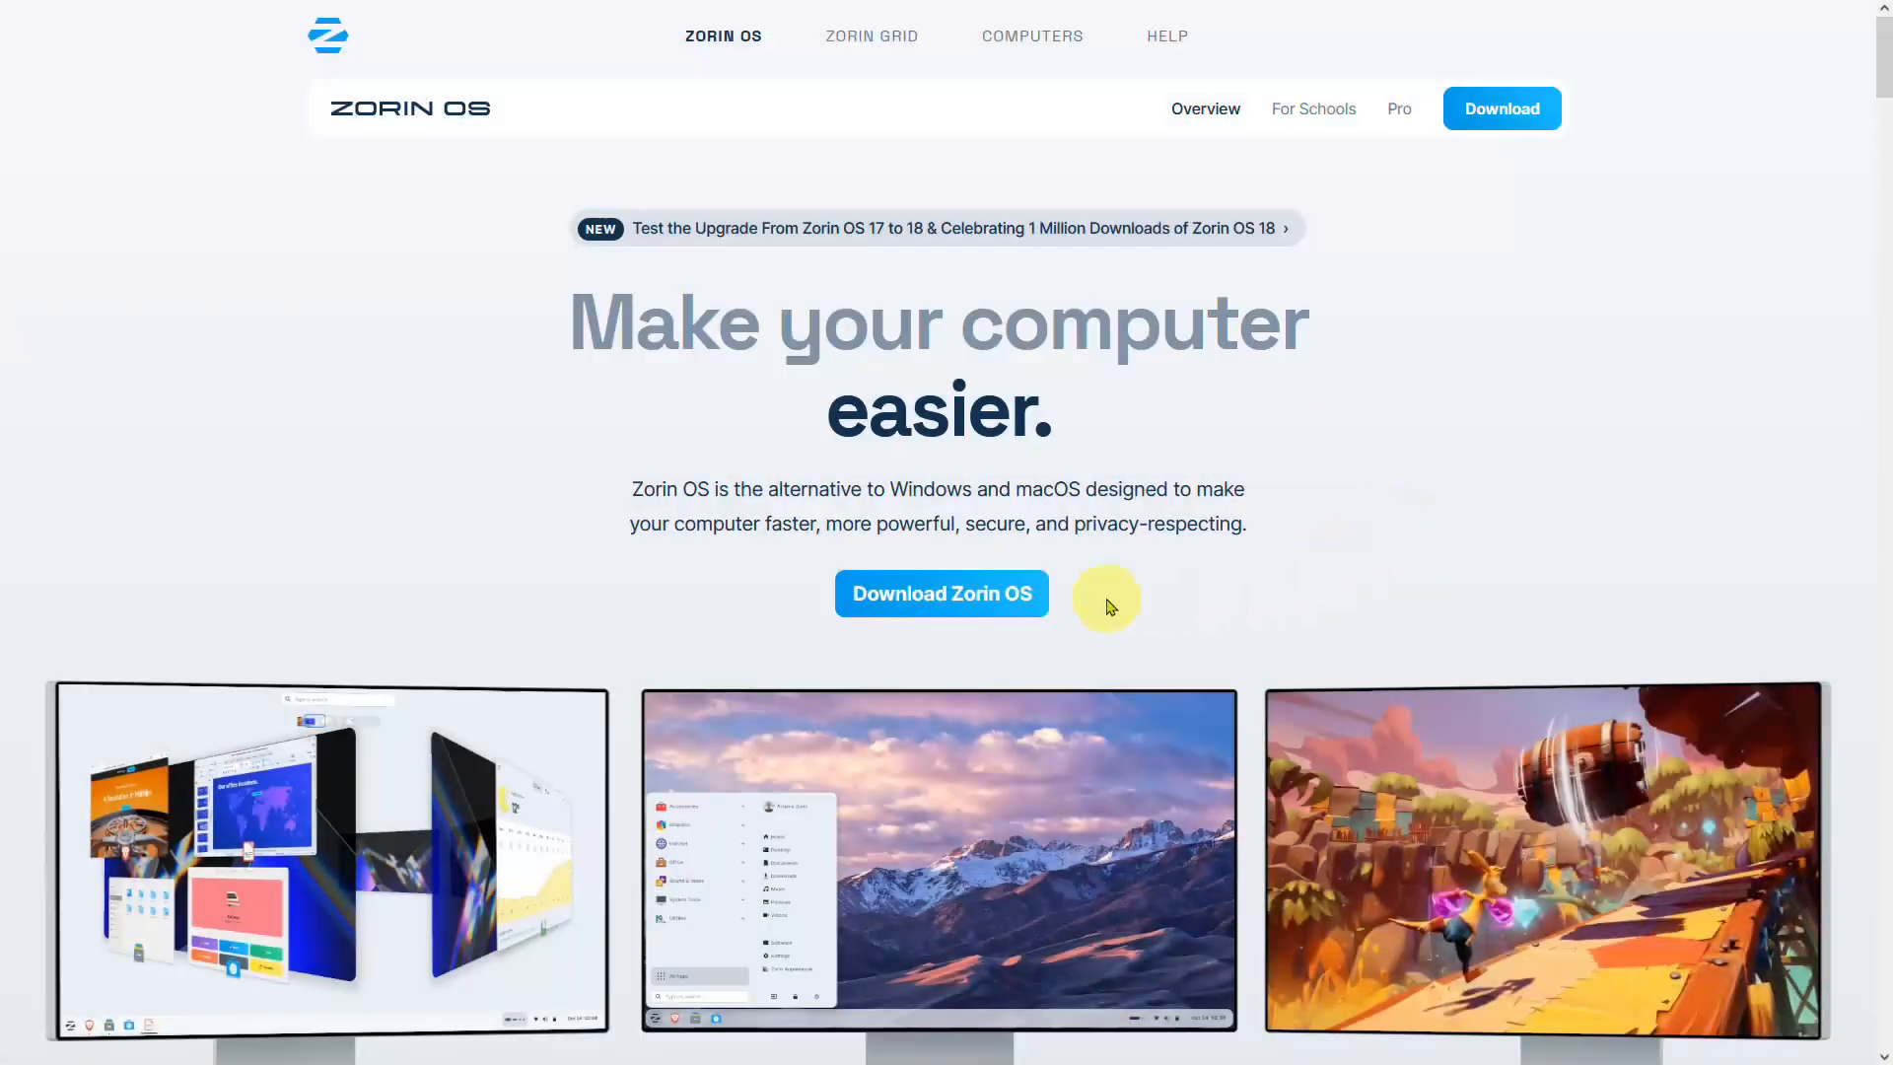
Step: Download the free Zorin OS 18 Core edition from the Zorin website without subscribing to the newsletter
left_click(998, 586)
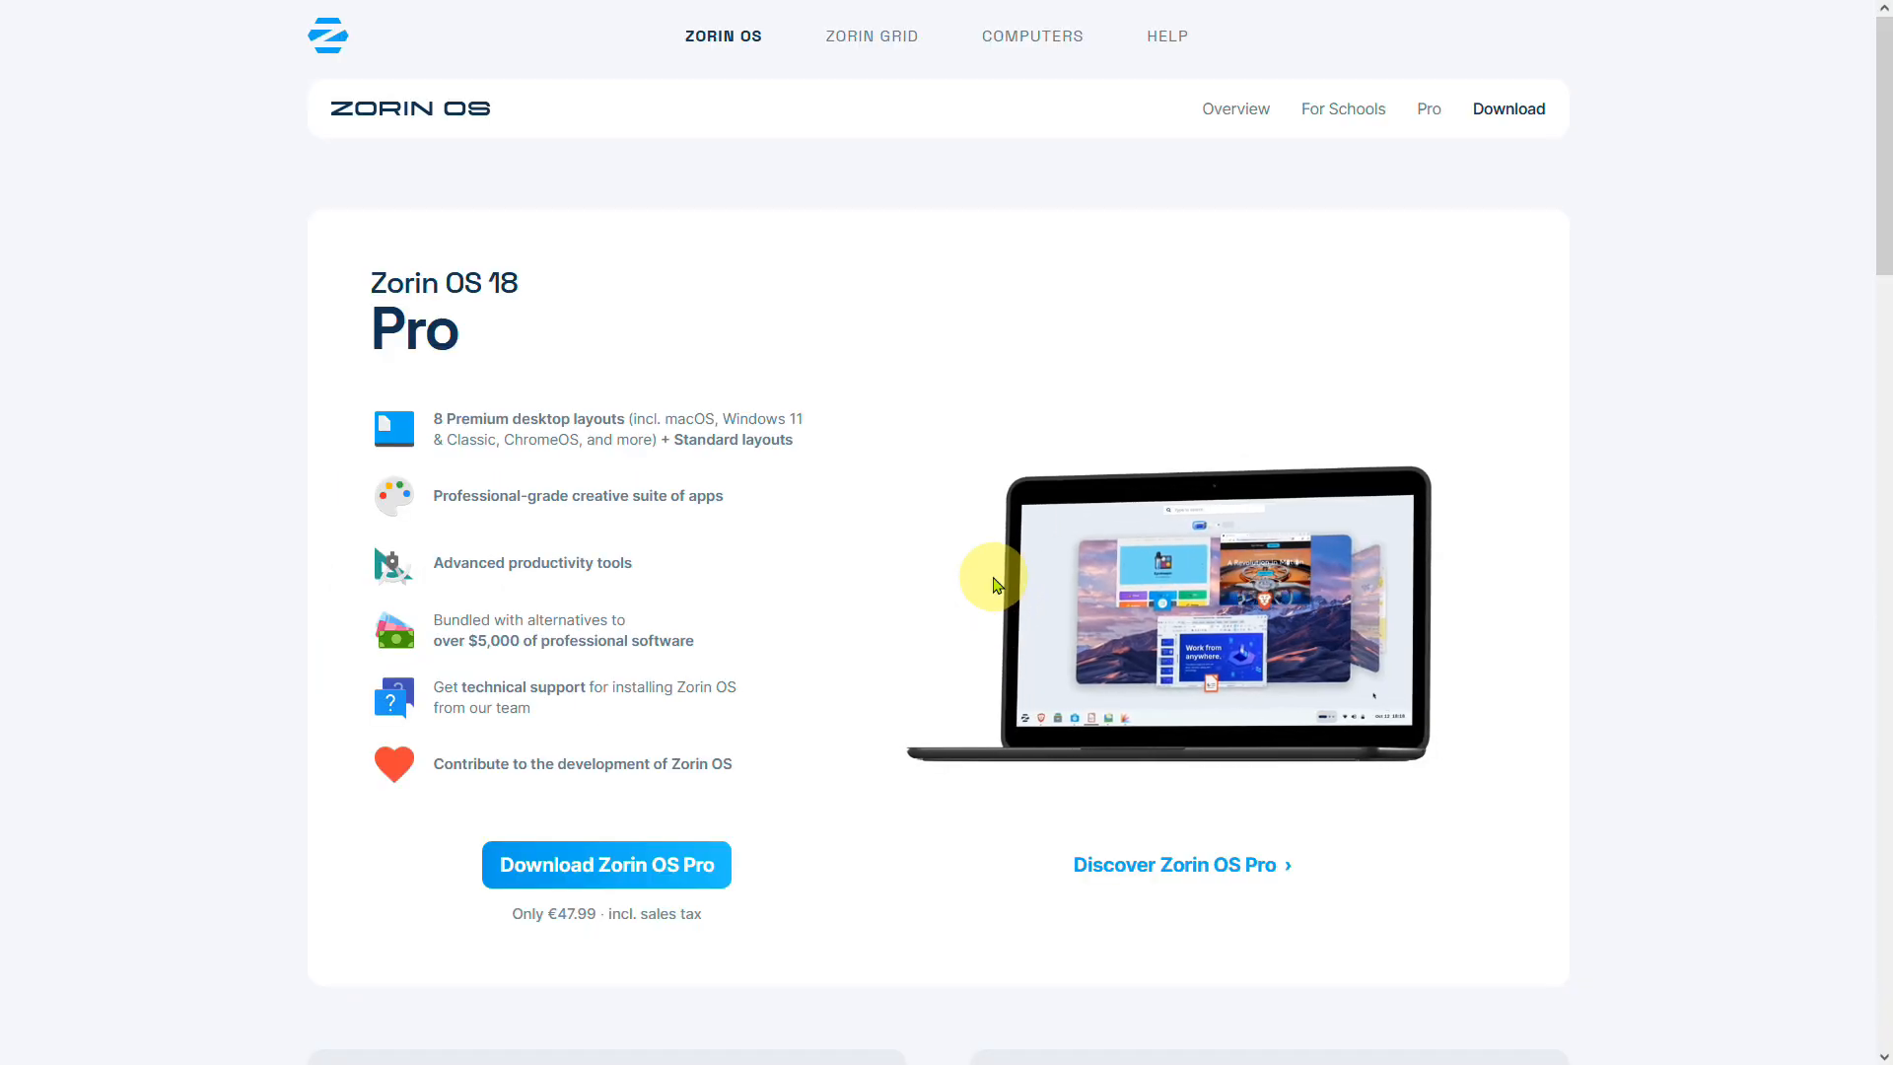
scroll(995, 585, "down", 7)
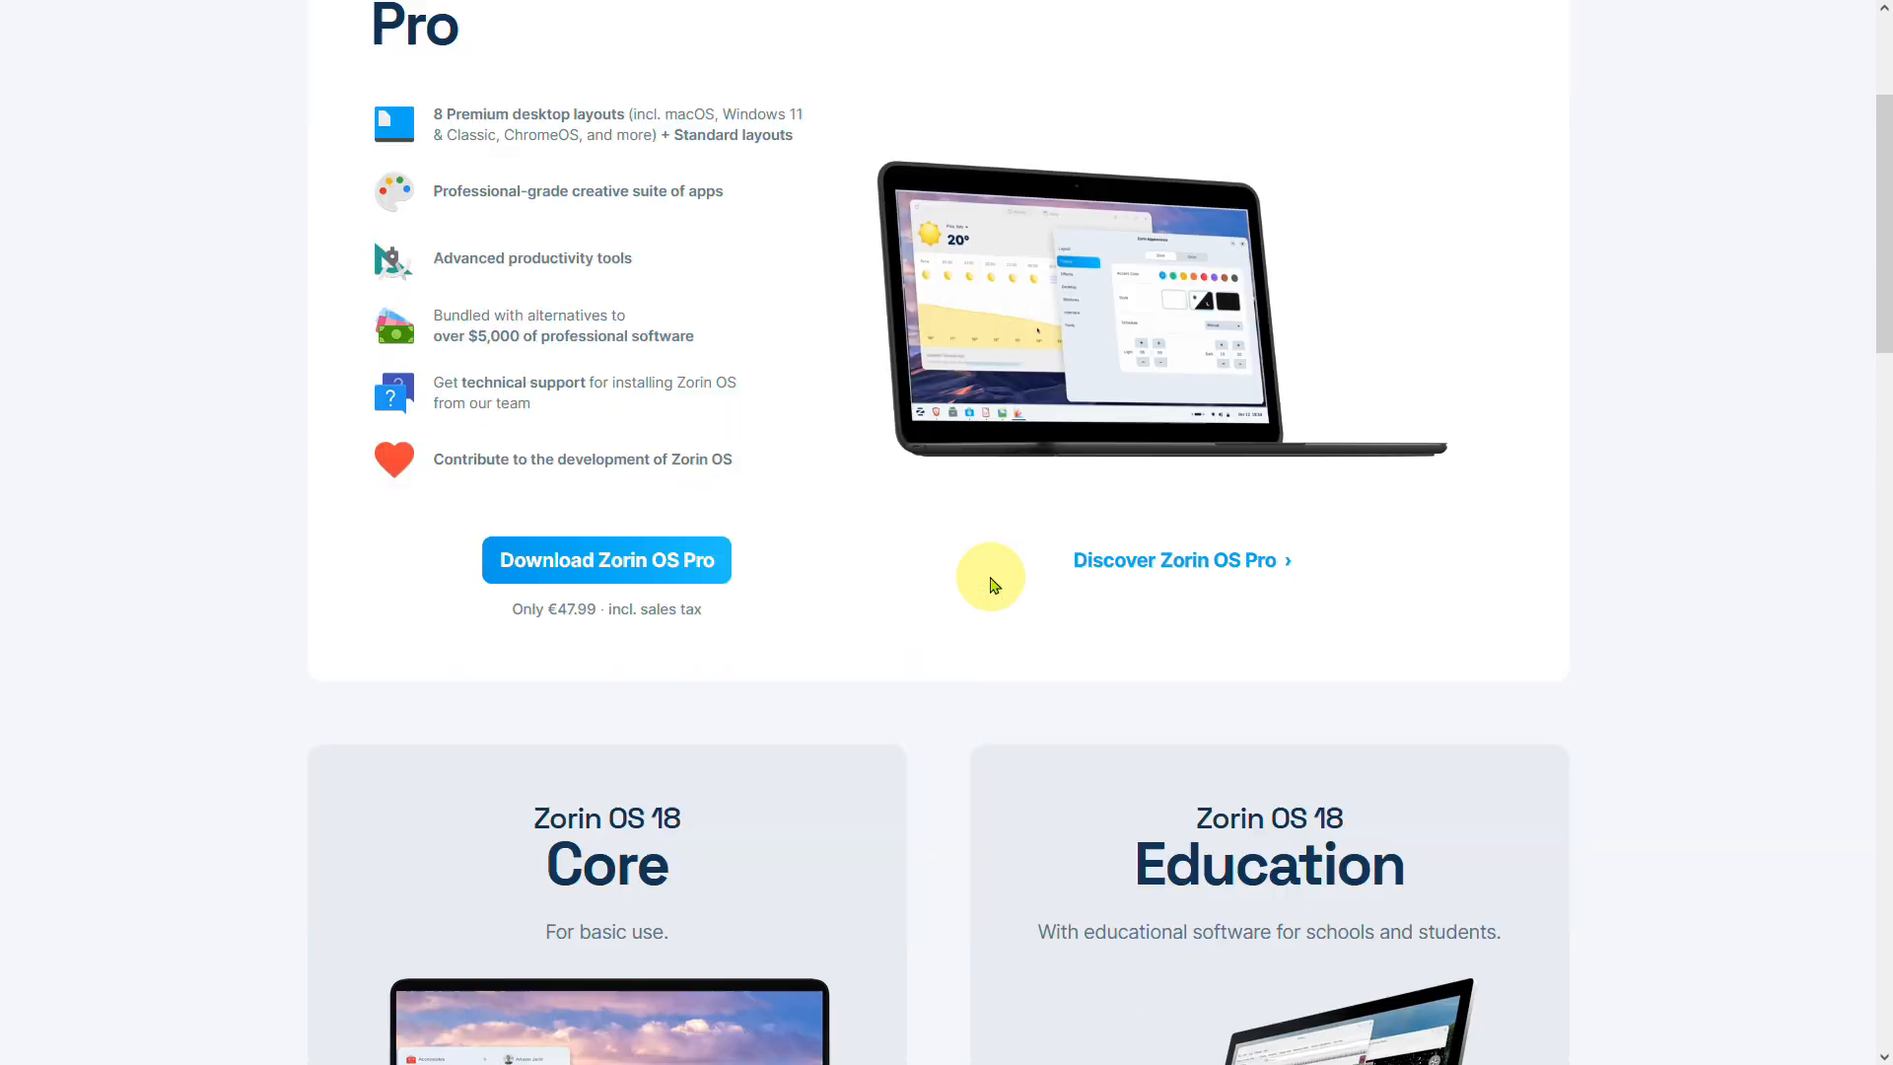
scroll(994, 585, "down", 2)
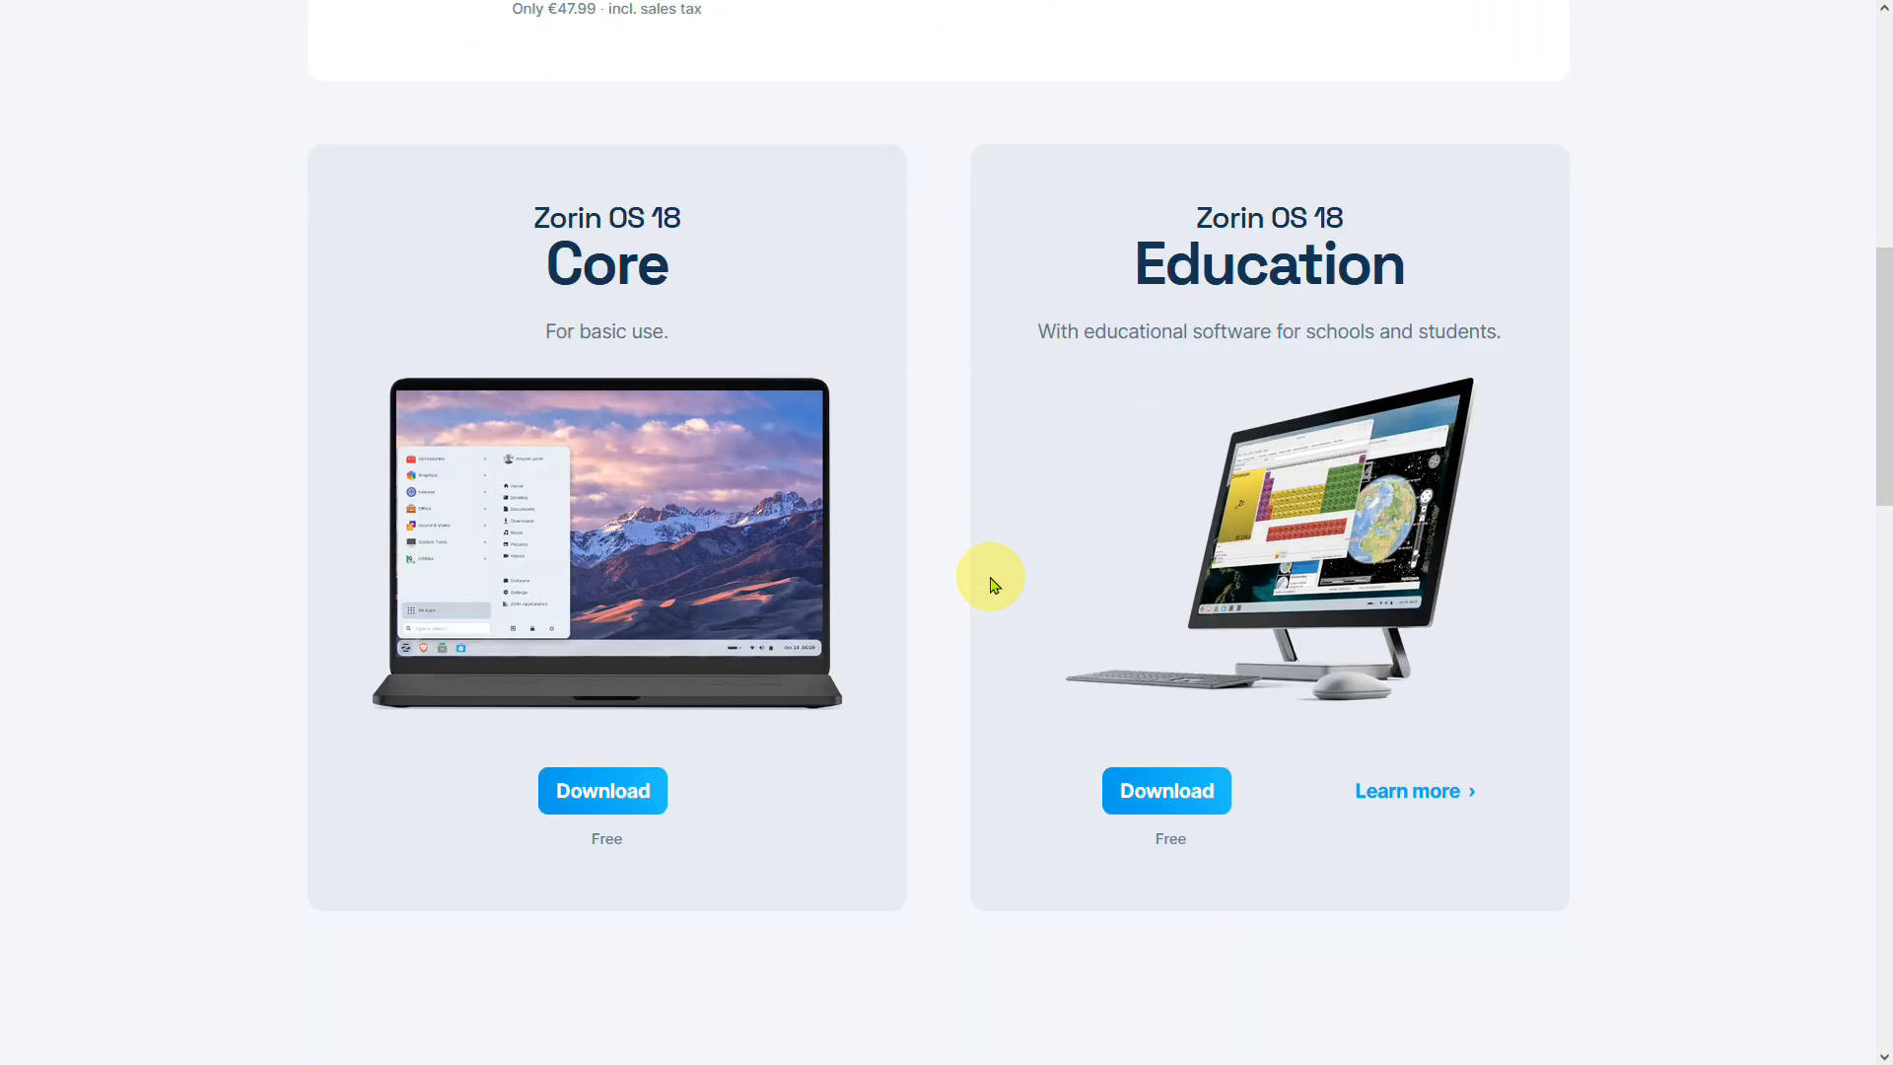
left_click(621, 797)
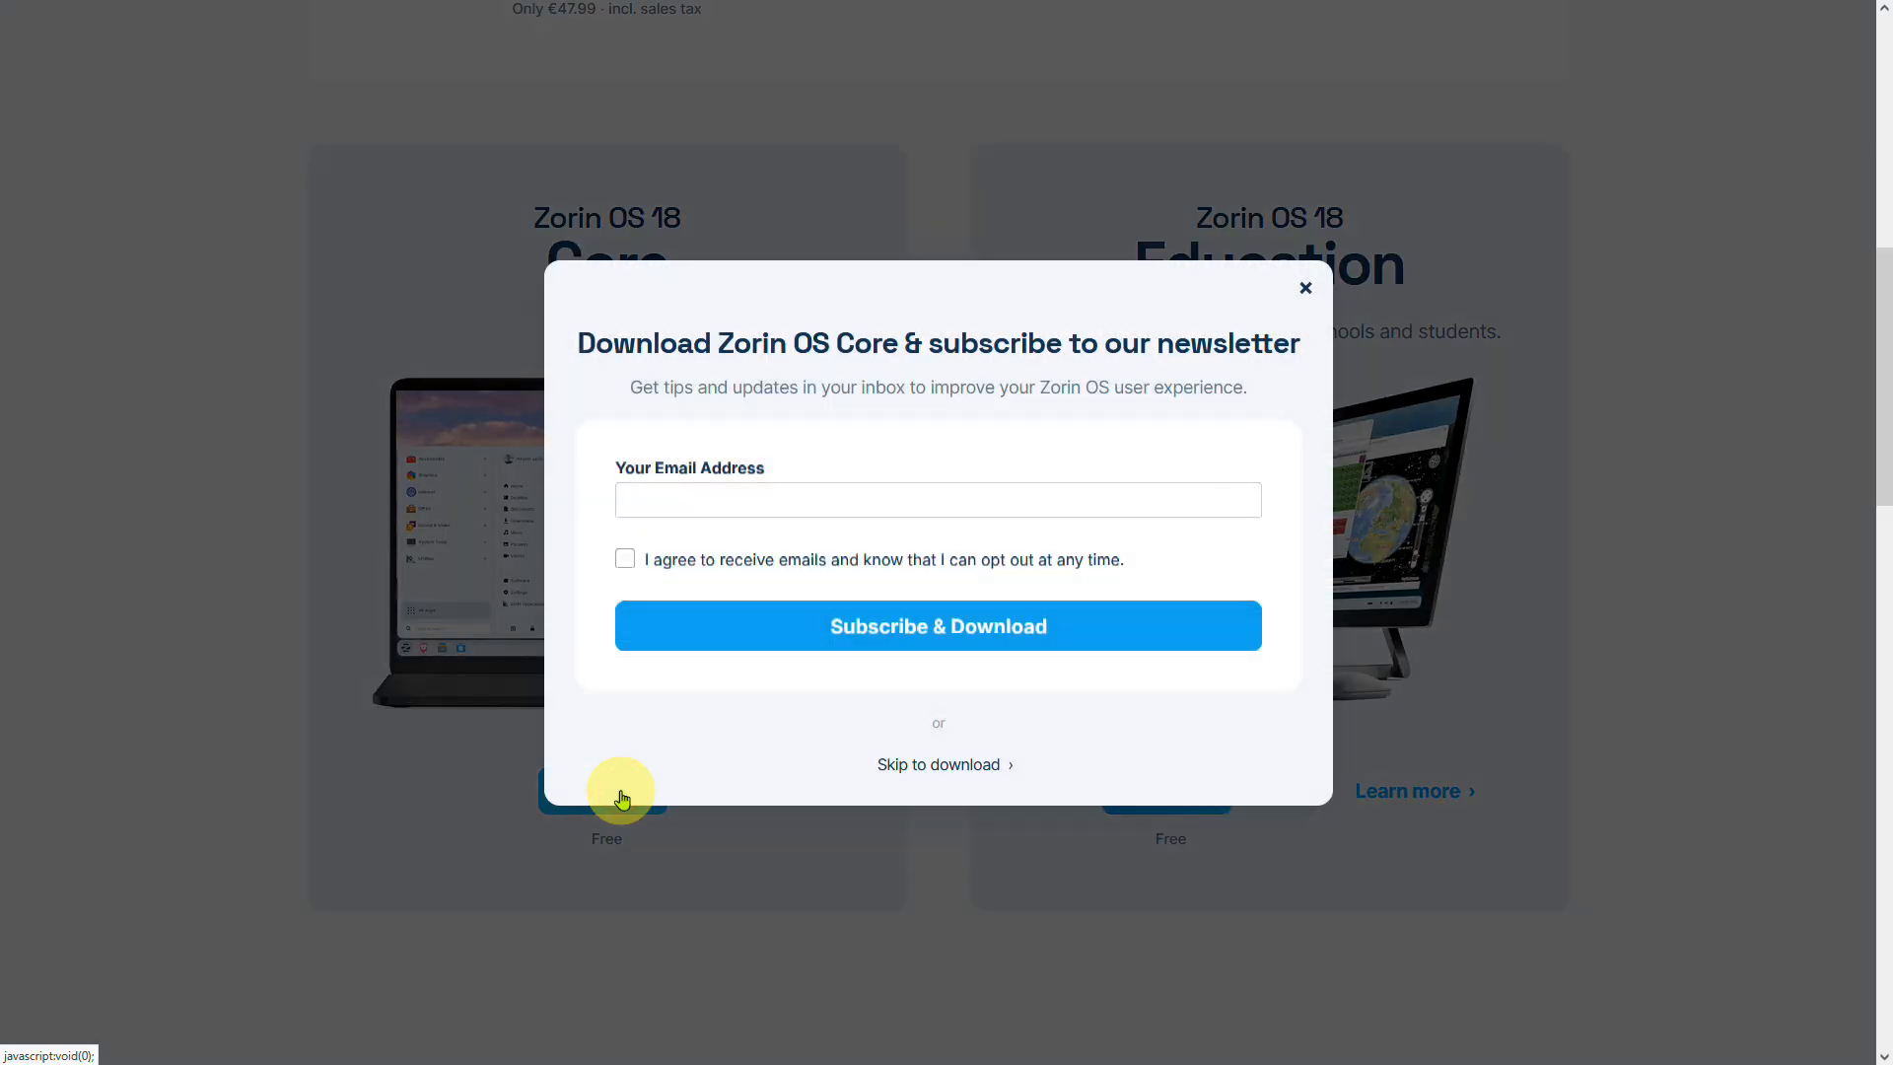
left_click(938, 765)
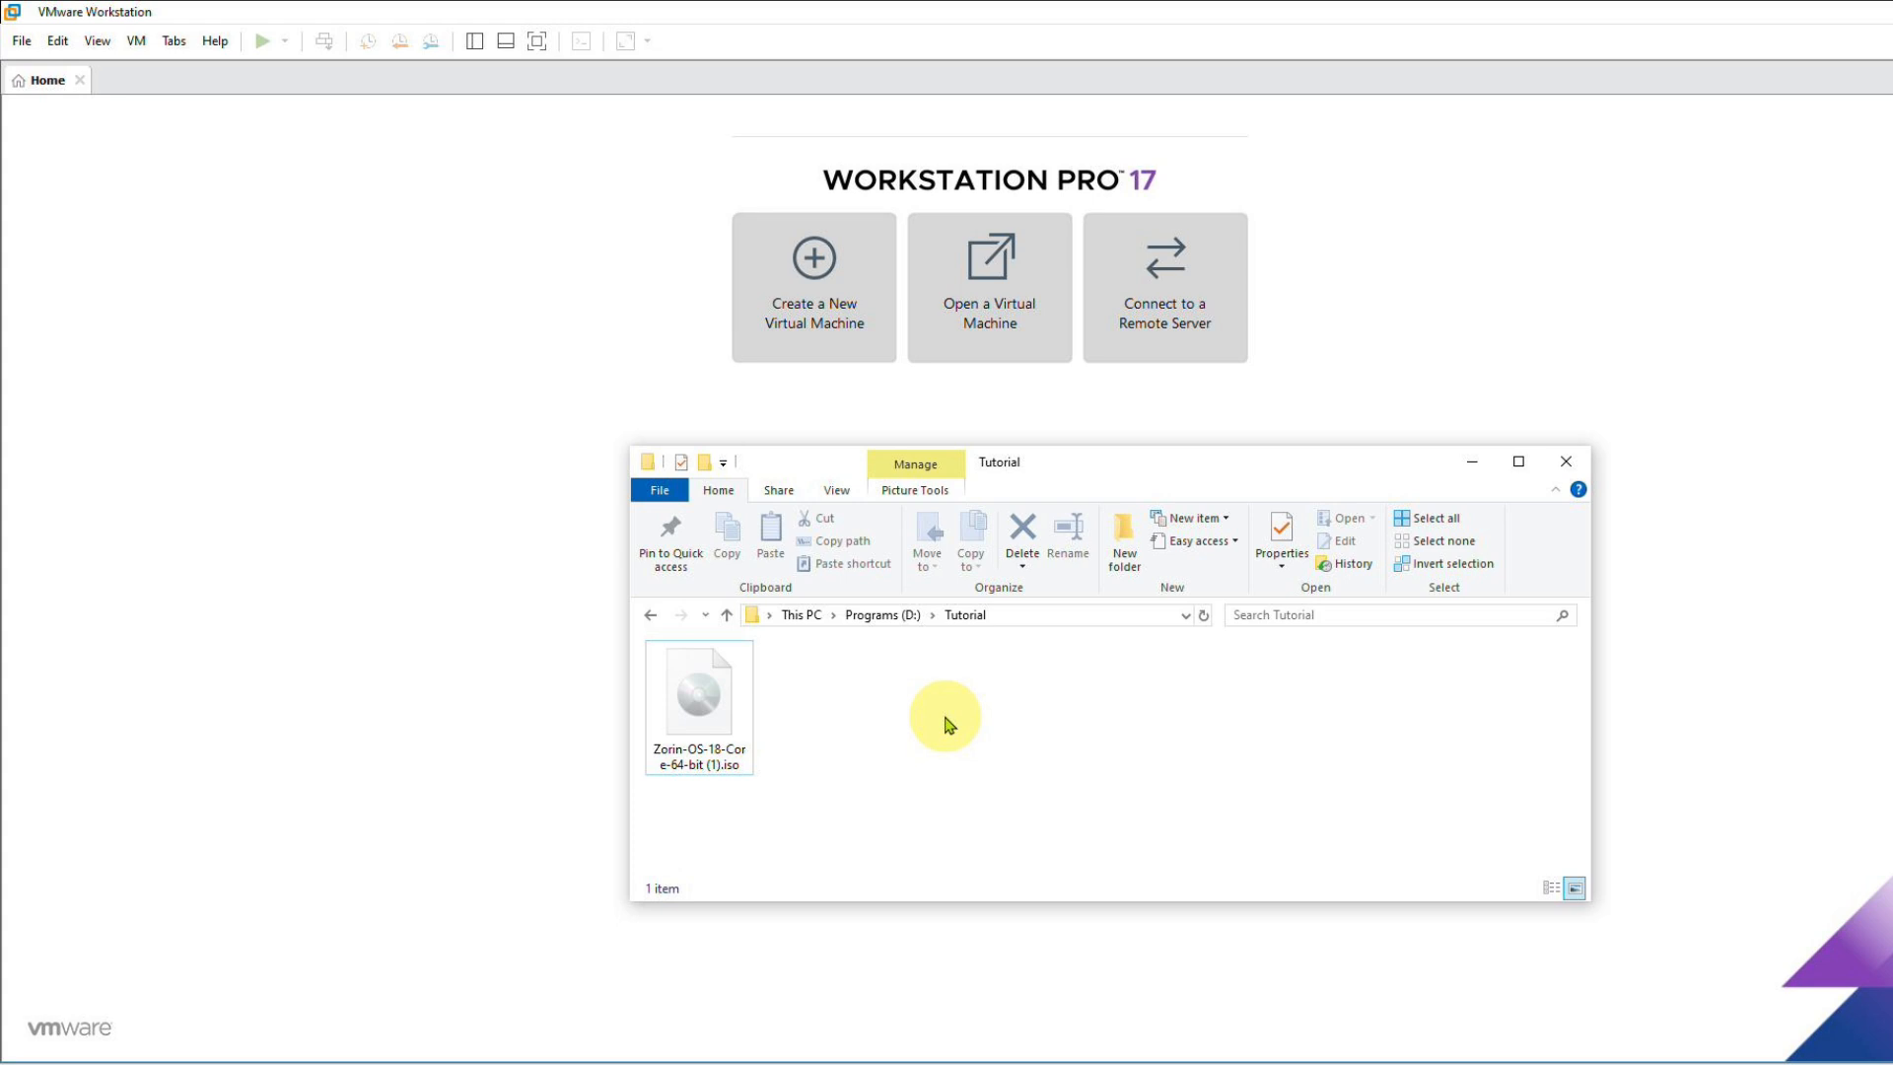
Step: In VMware Workstation, start a new typical virtual machine using the installer image D:\Tutorial\Zorin-OS-18-Core-64-bit (1).iso
left_click(833, 308)
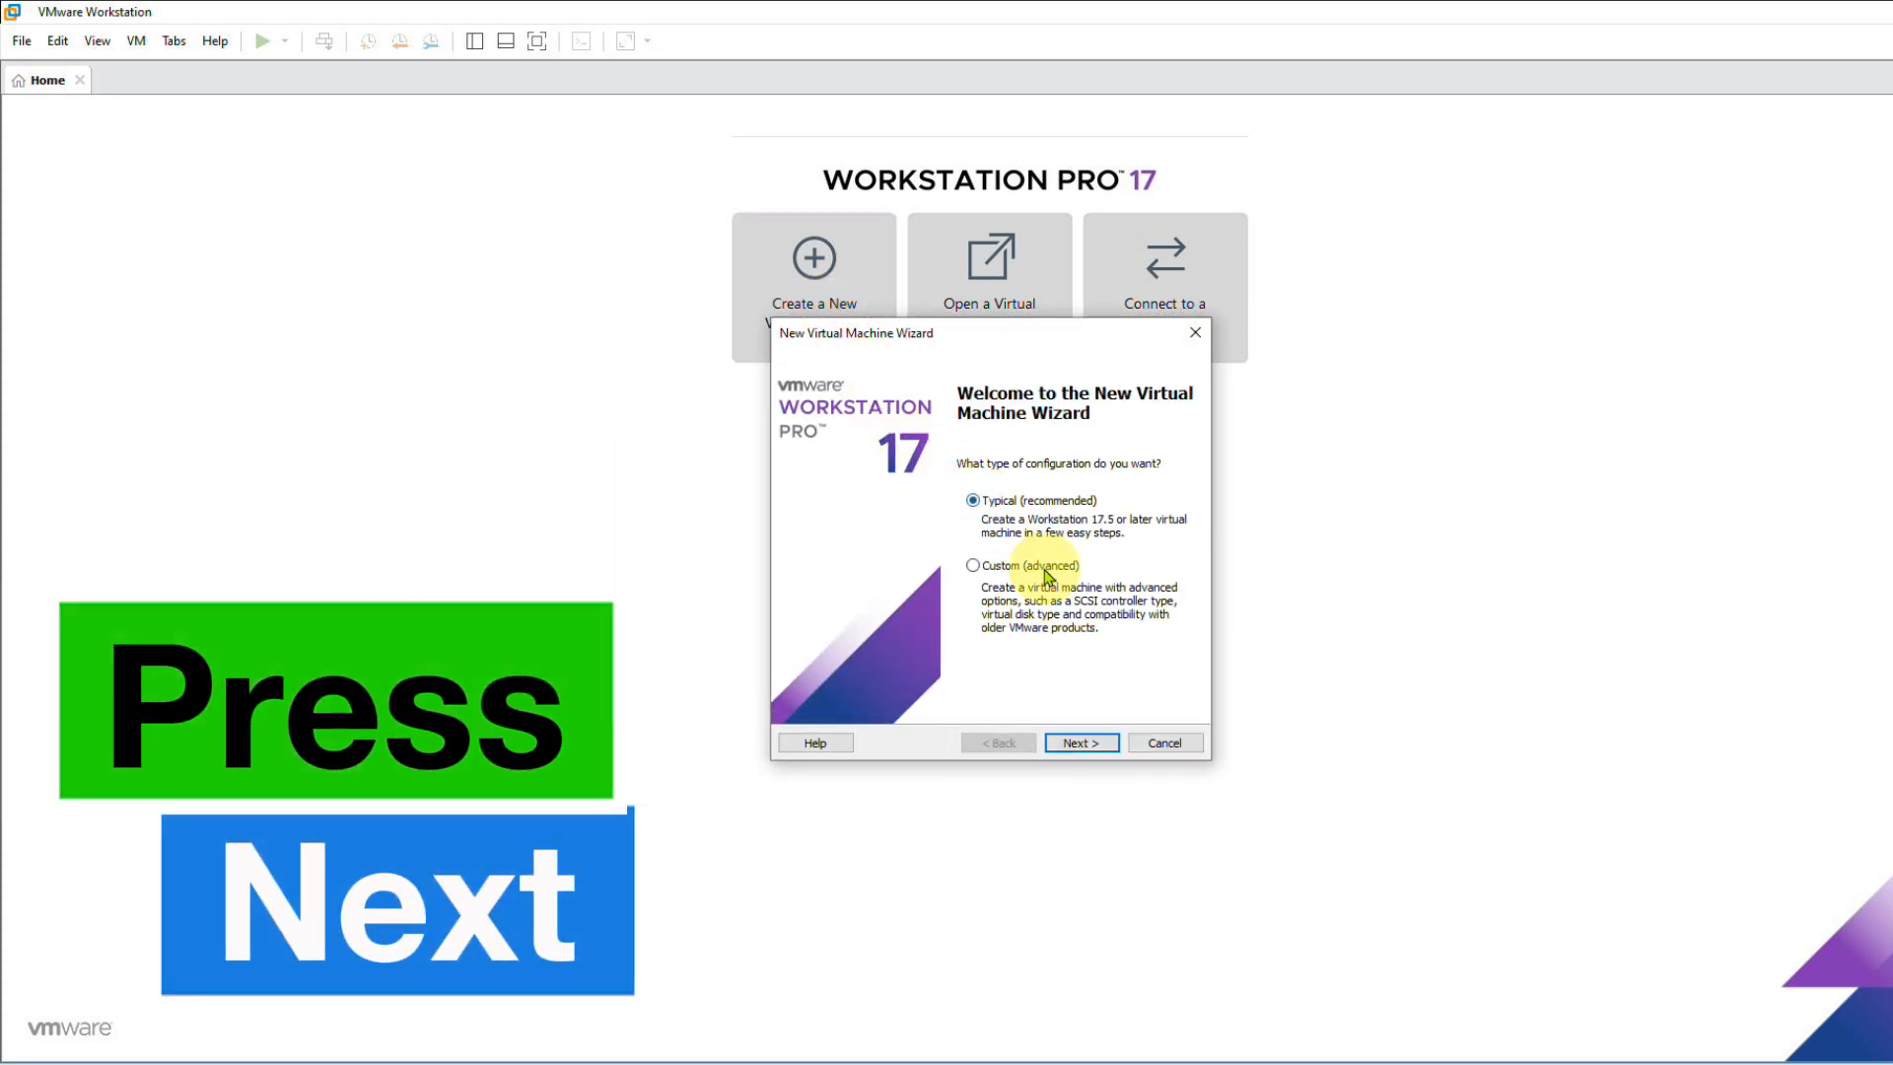
left_click(1117, 749)
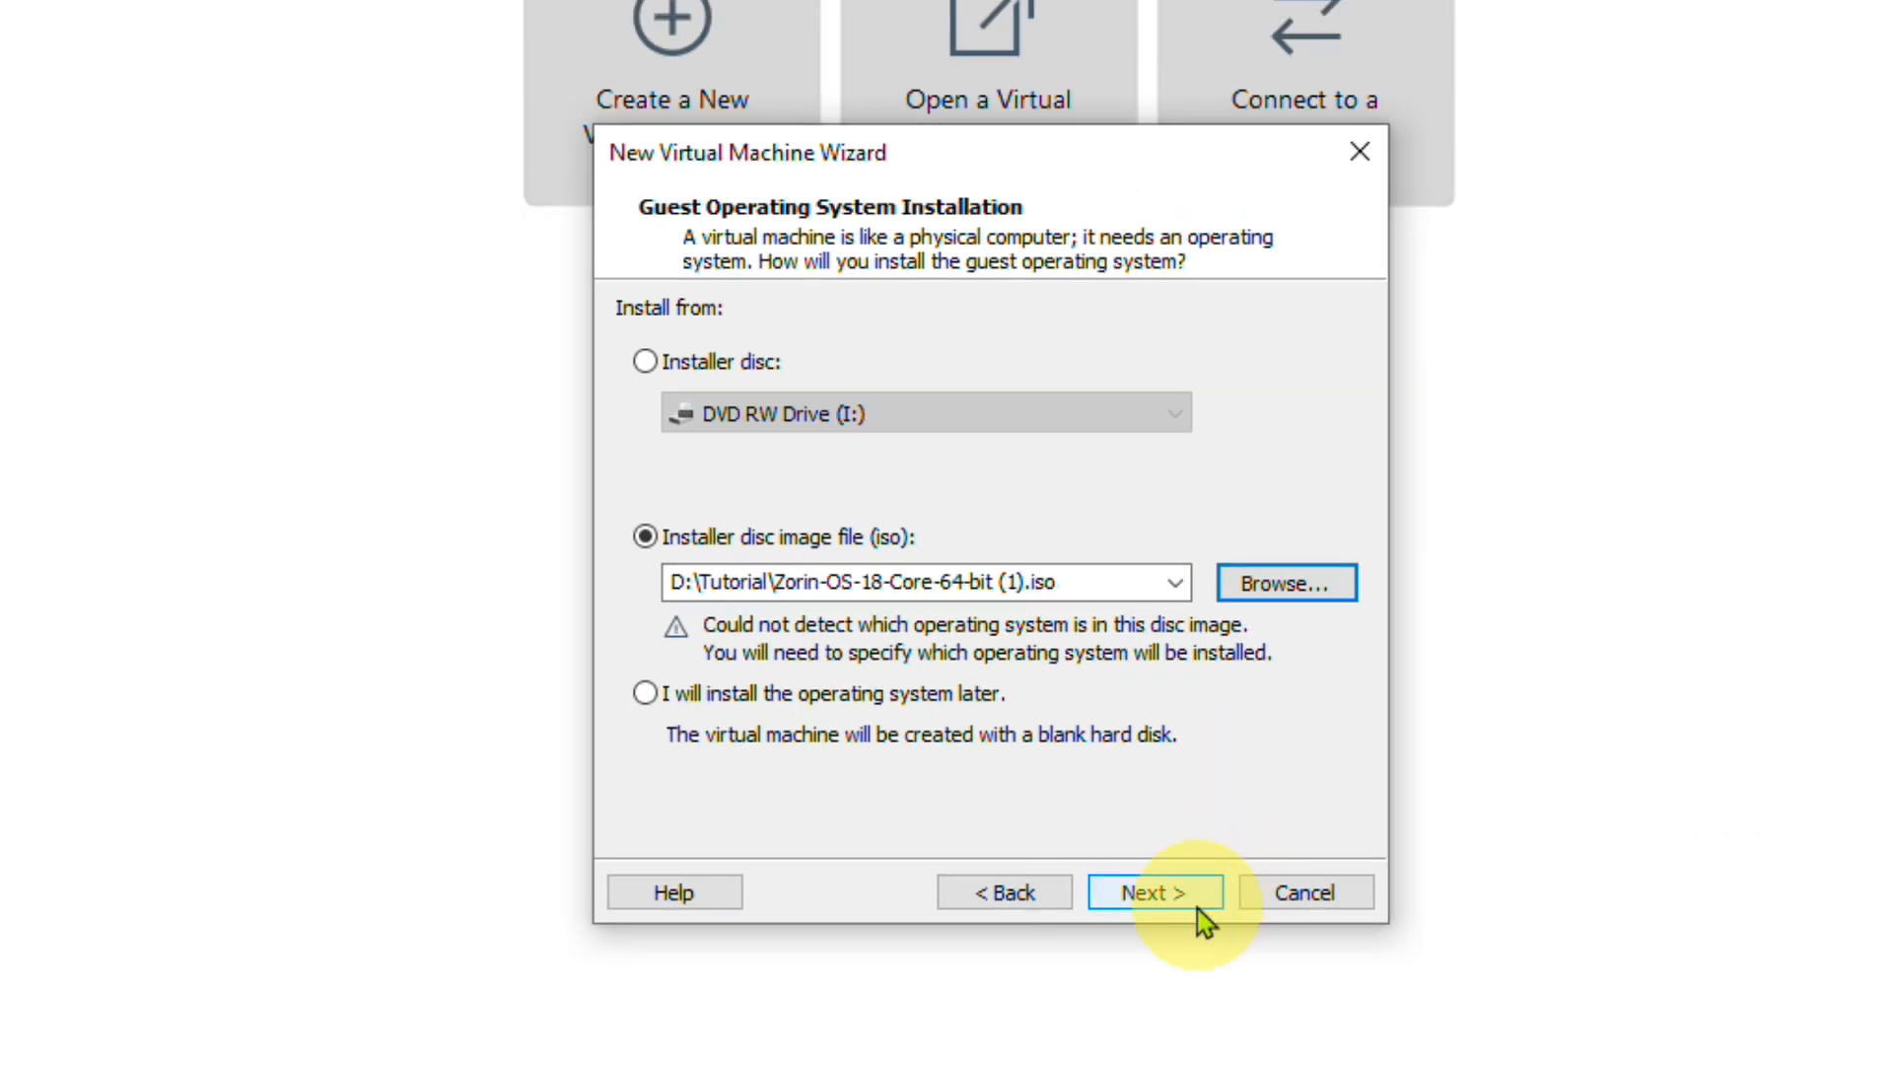
left_click(1191, 911)
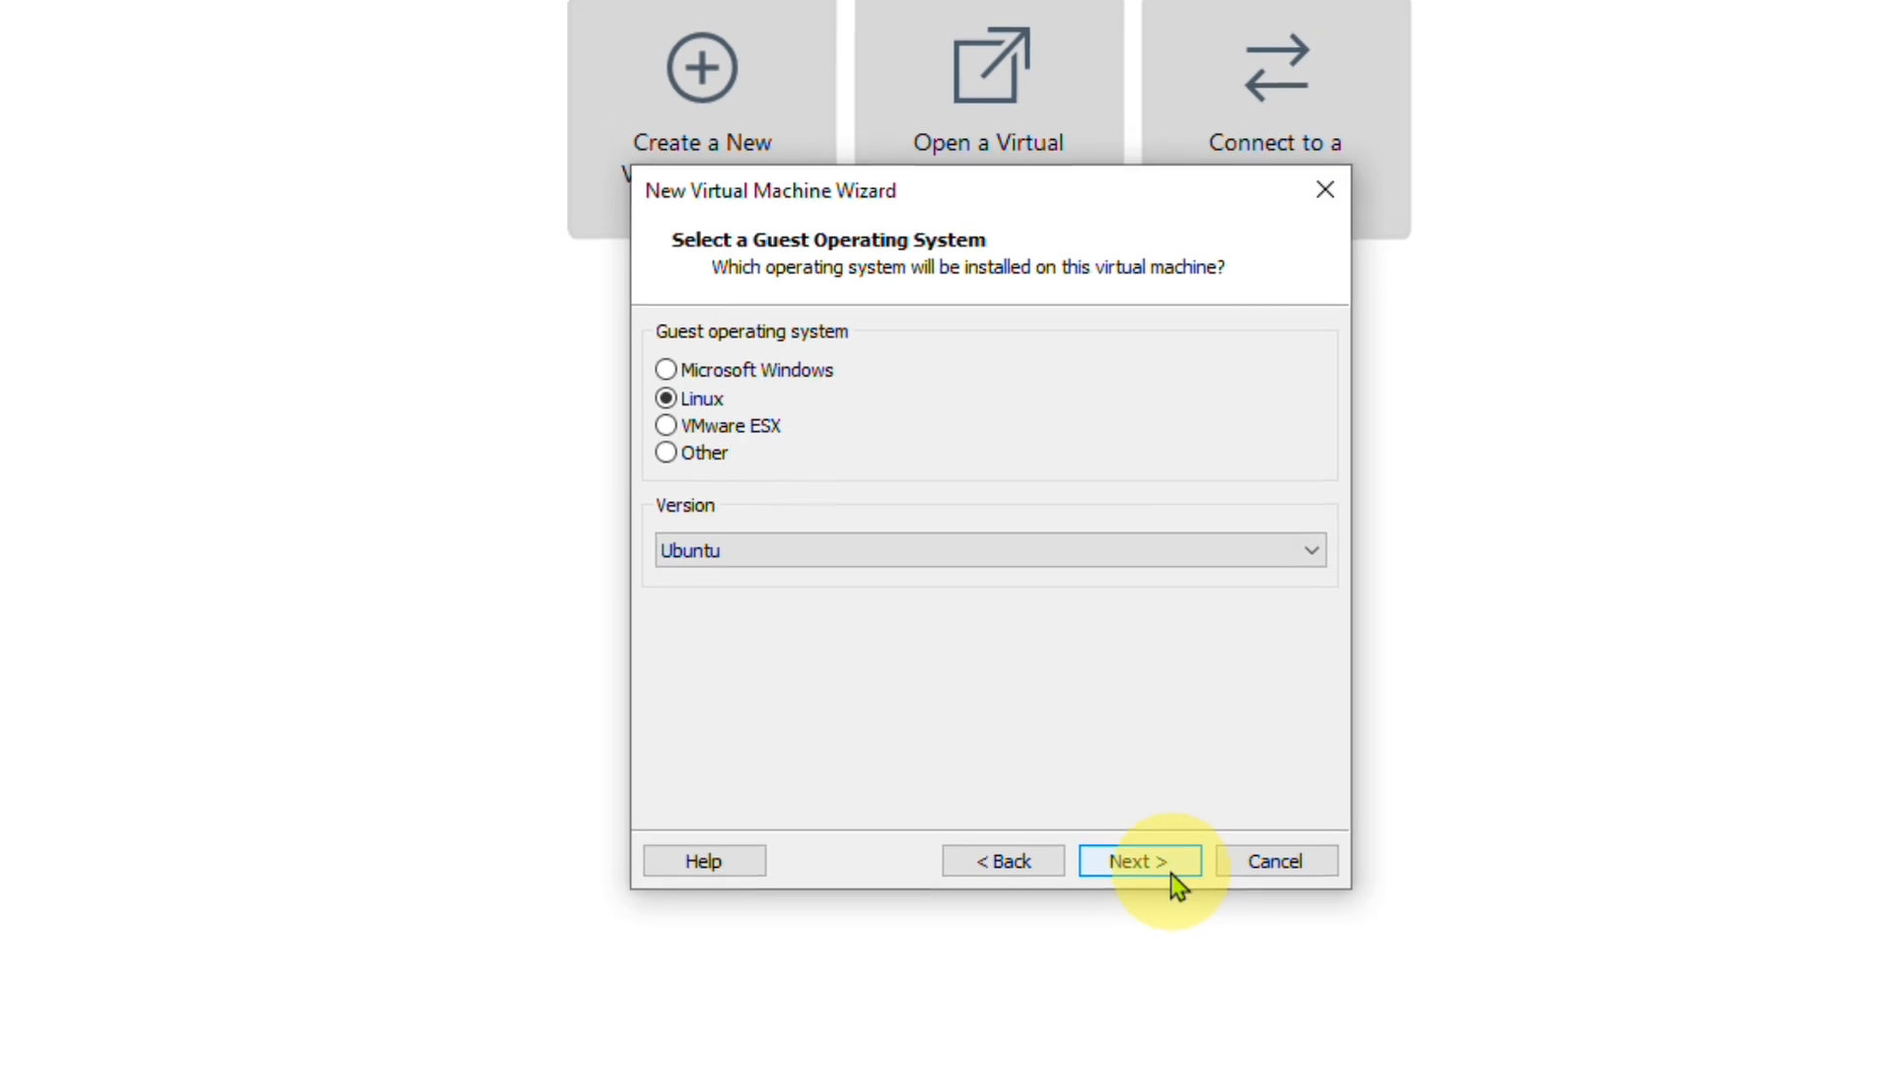
Step: Set the Linux guest version to Ubuntu 64-bit and name the virtual machine Zorin, stored in G:\VirtualMachines\Zorin
left_click(1139, 558)
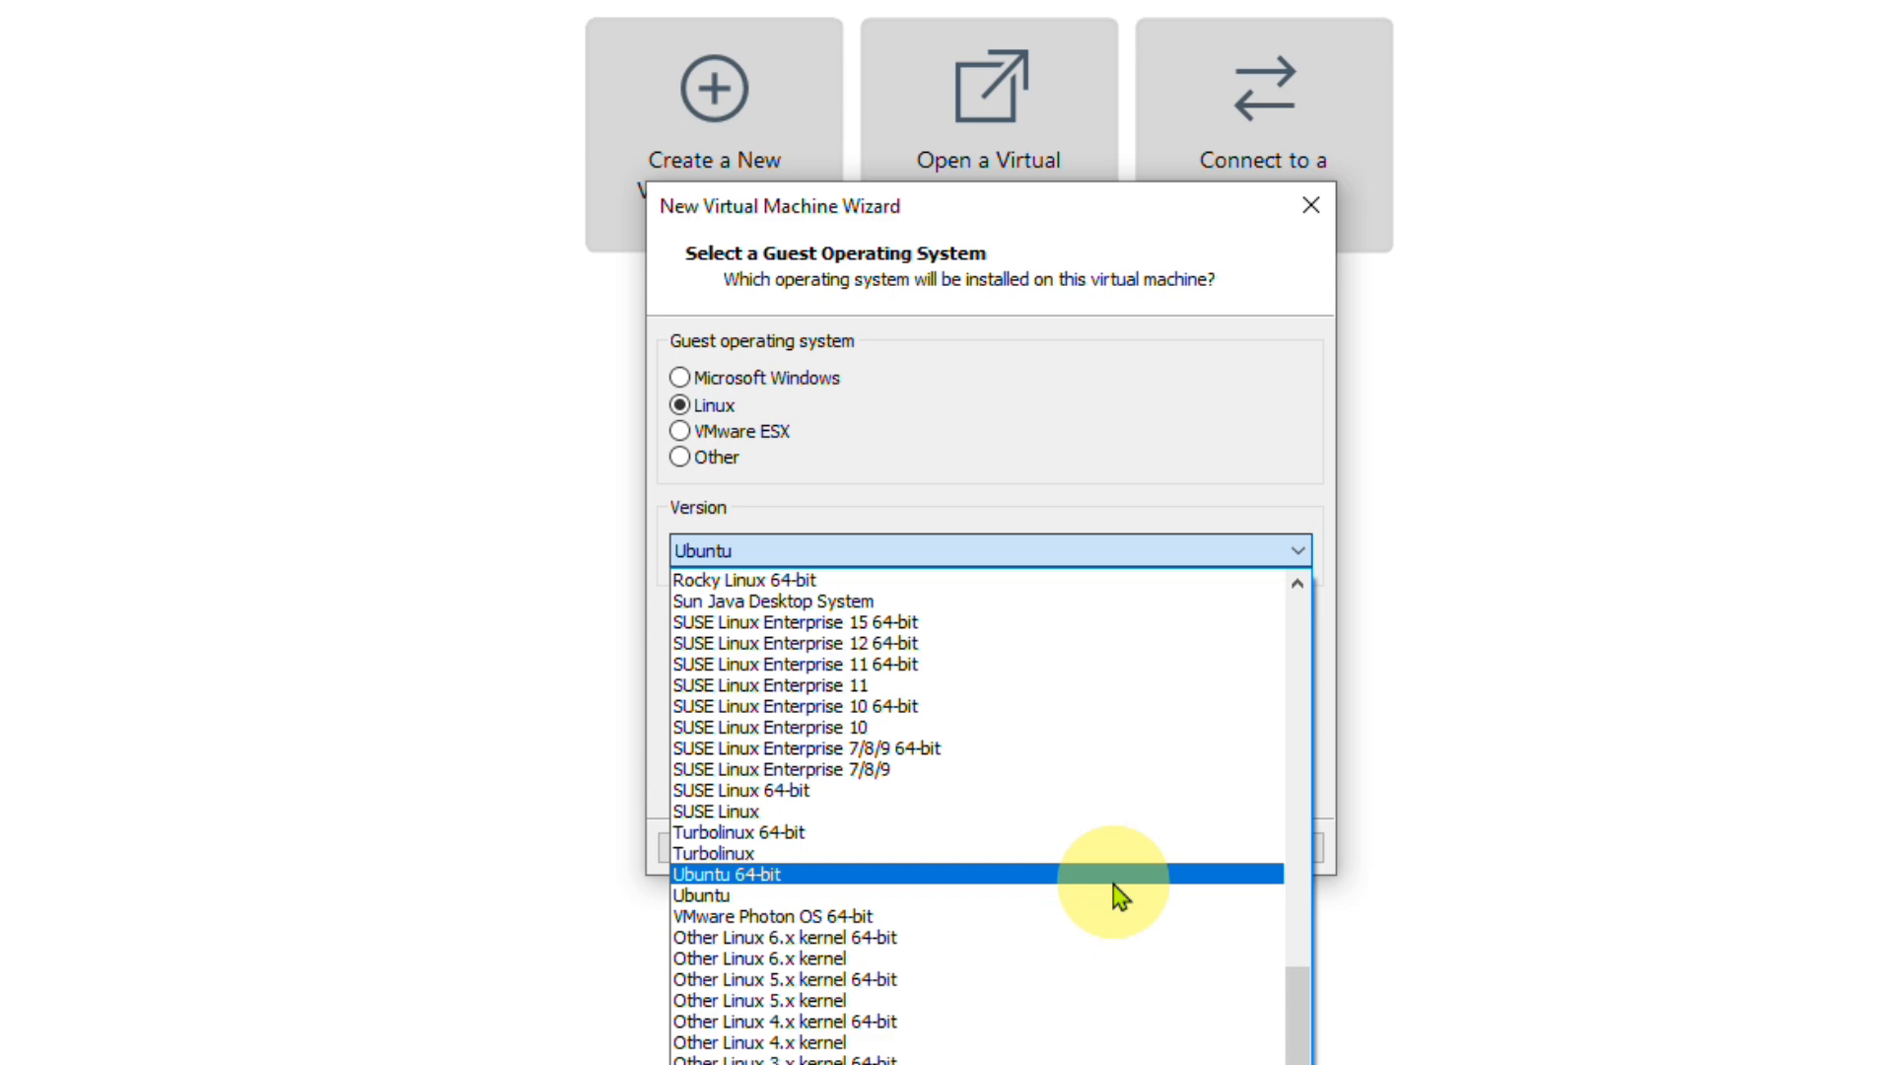
left_click(1115, 880)
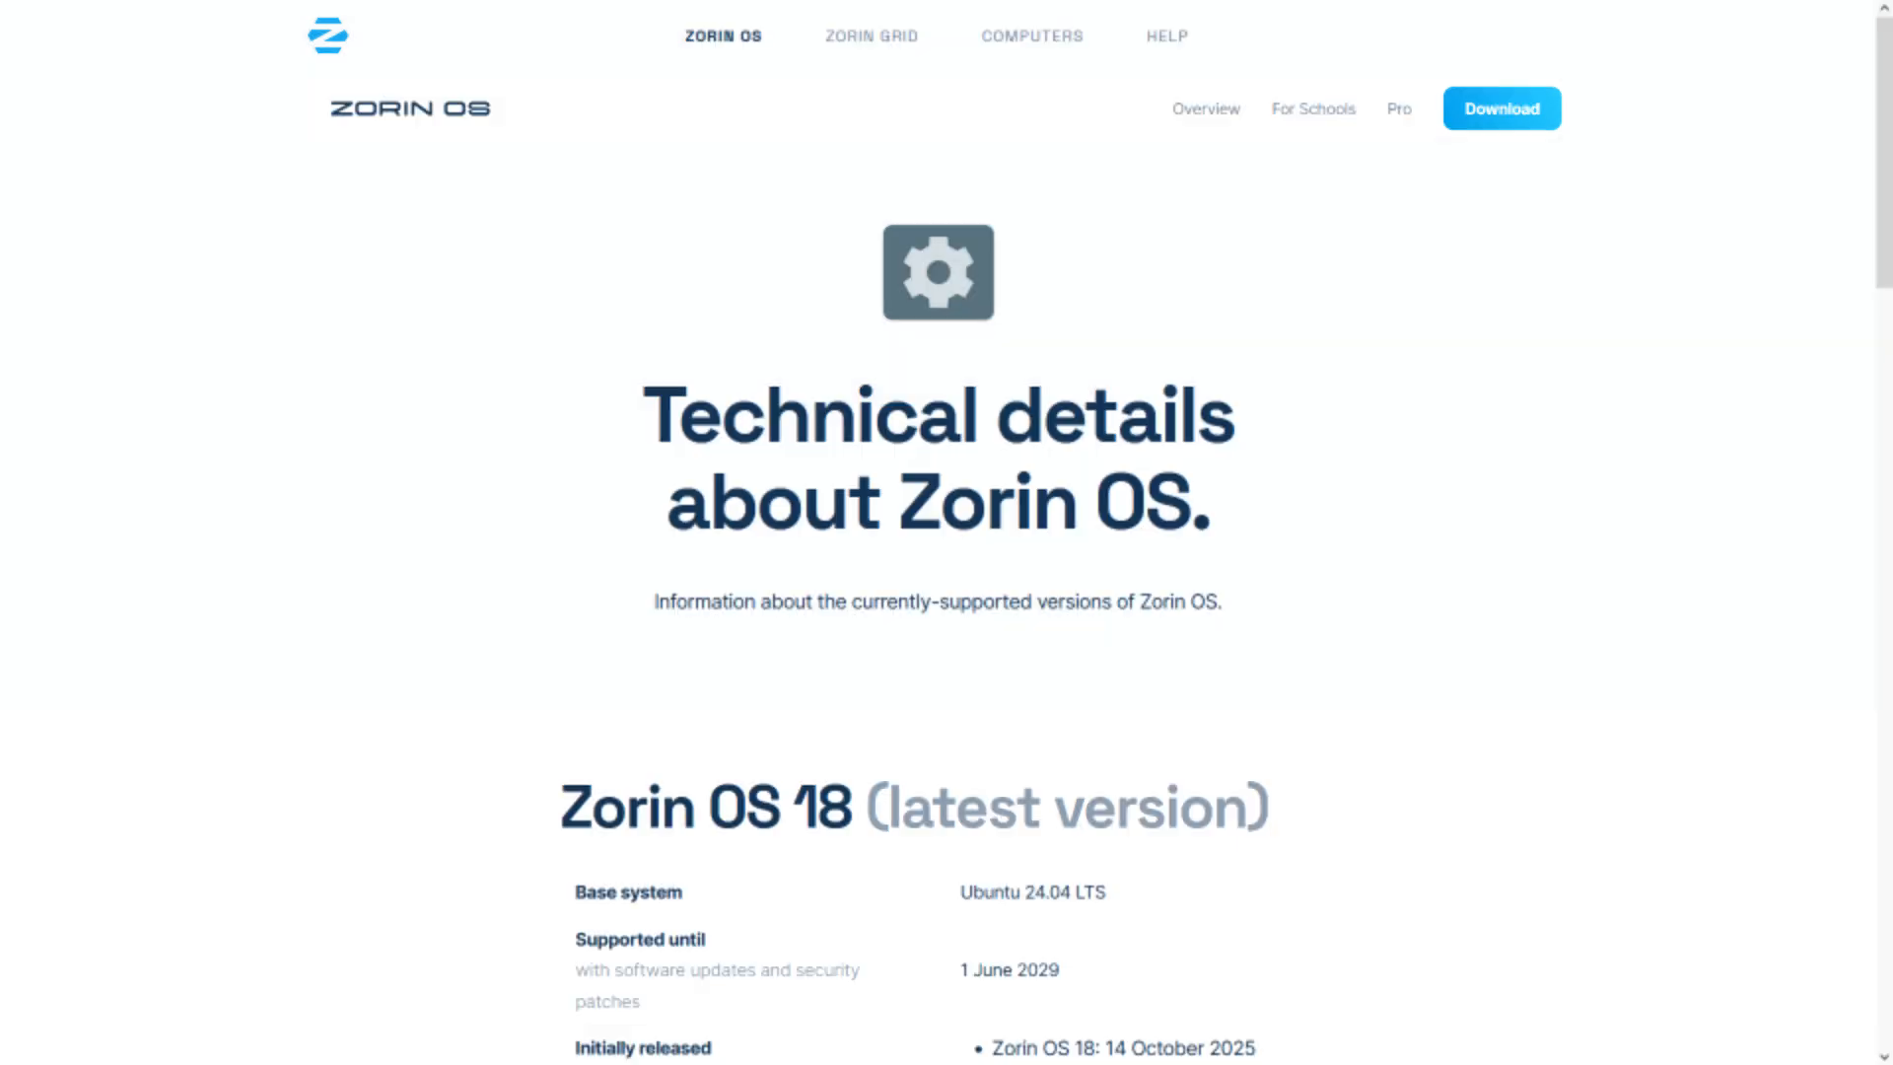
scroll(947, 532, "down", 6)
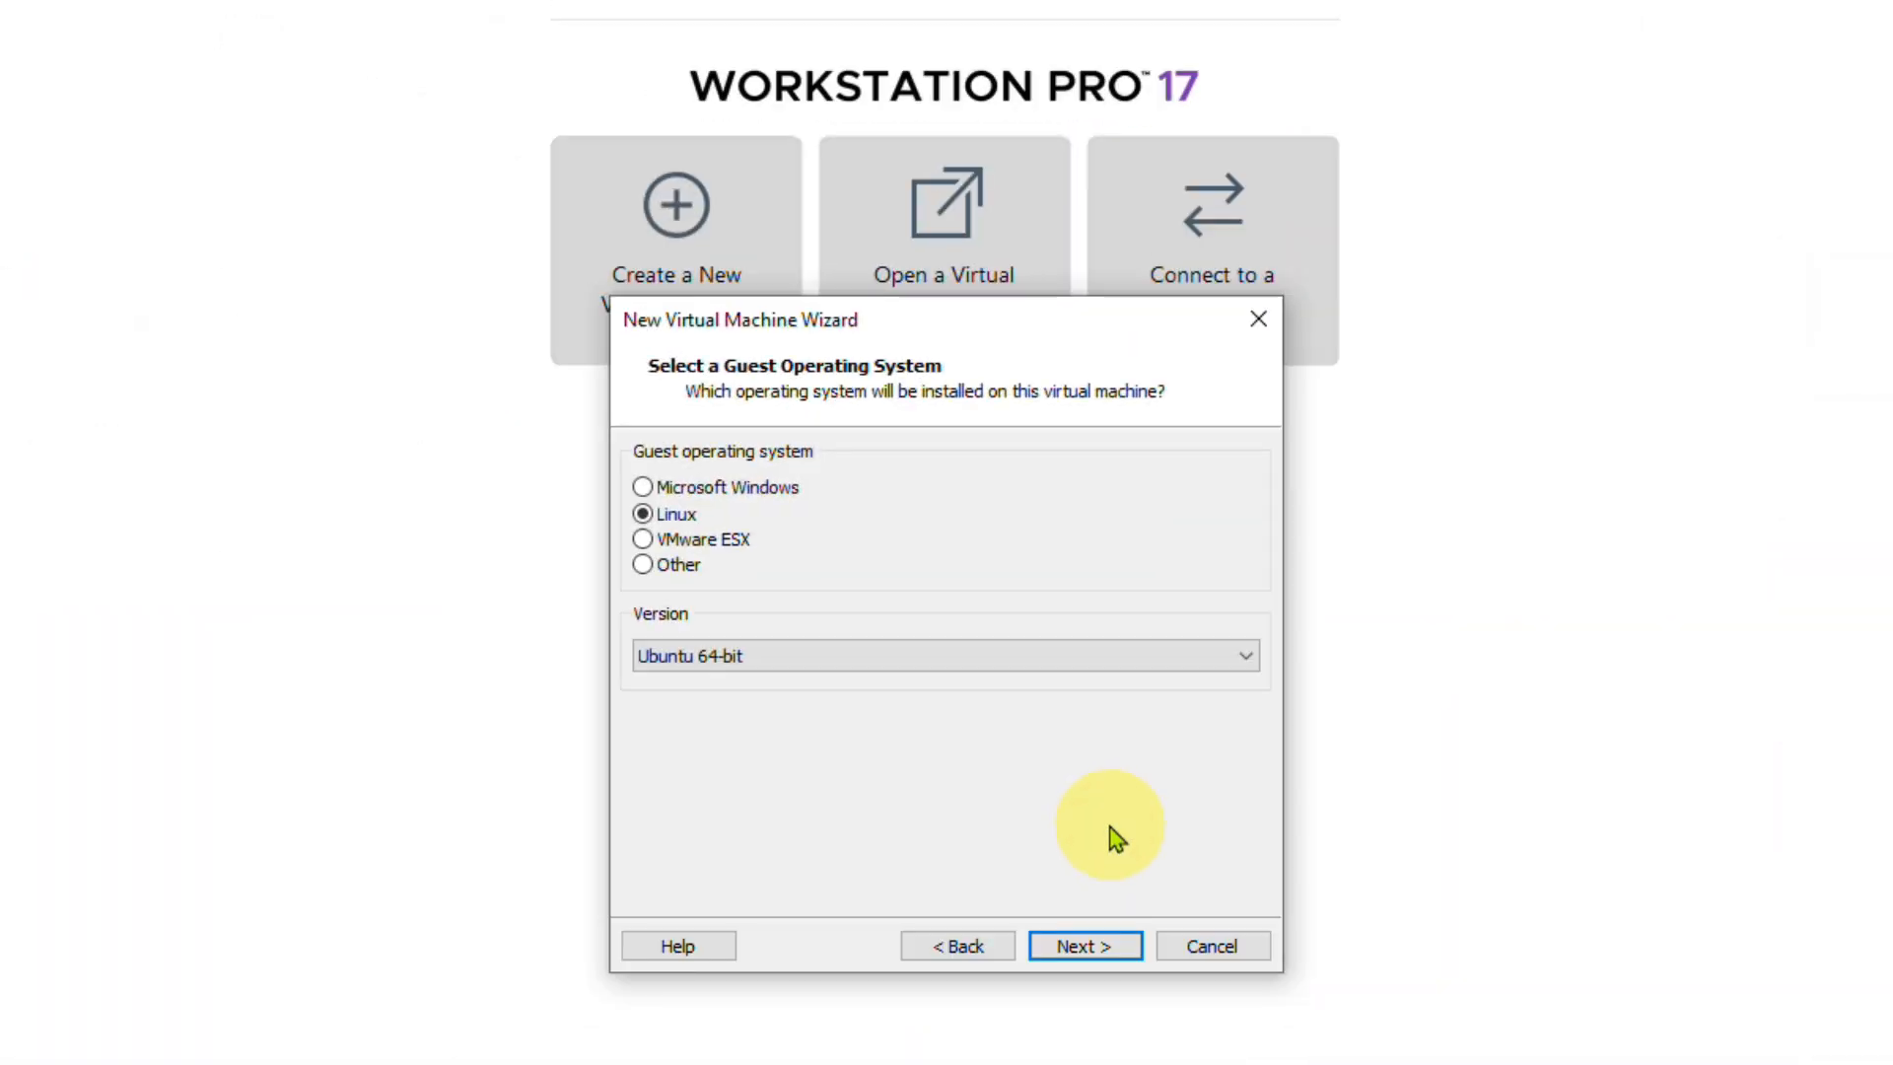
left_click(1101, 948)
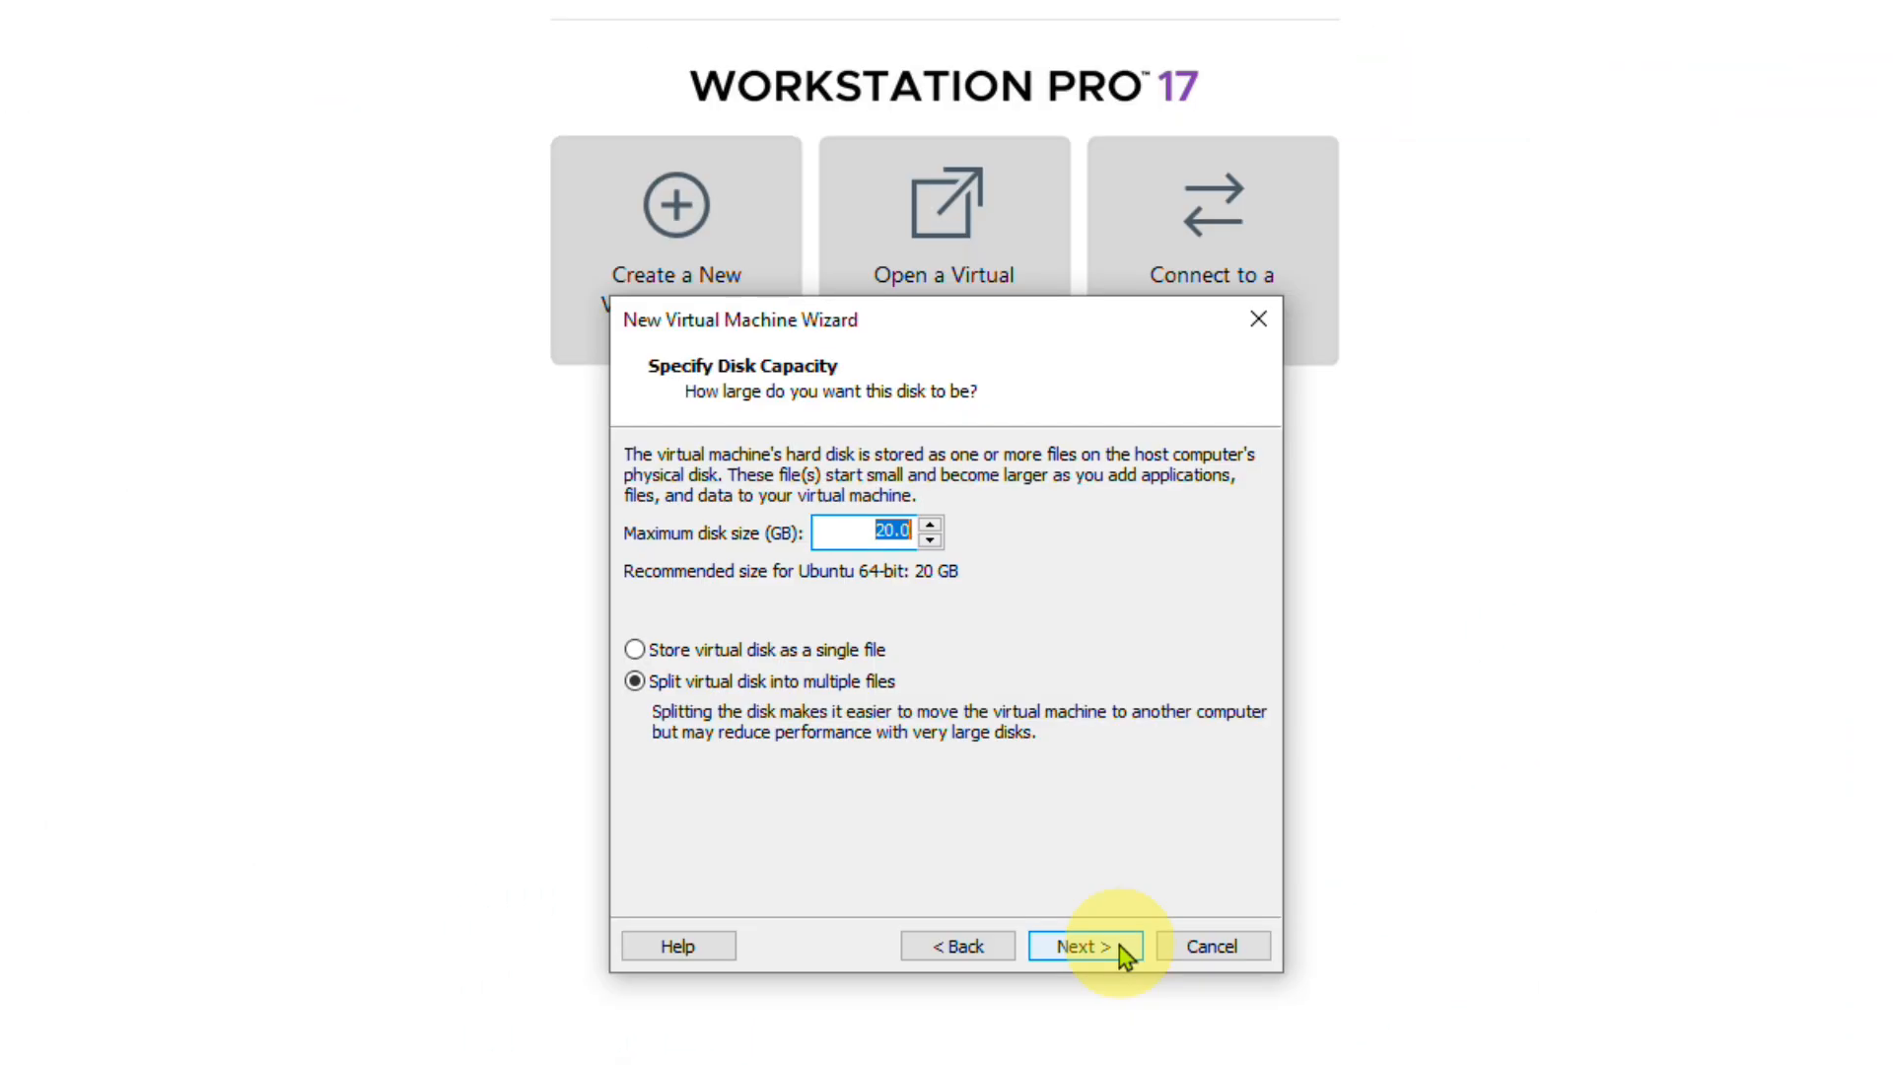
Step: Set the maximum disk size to 120 GB, split into multiple files, and finish creating the virtual machine
left_click(880, 533)
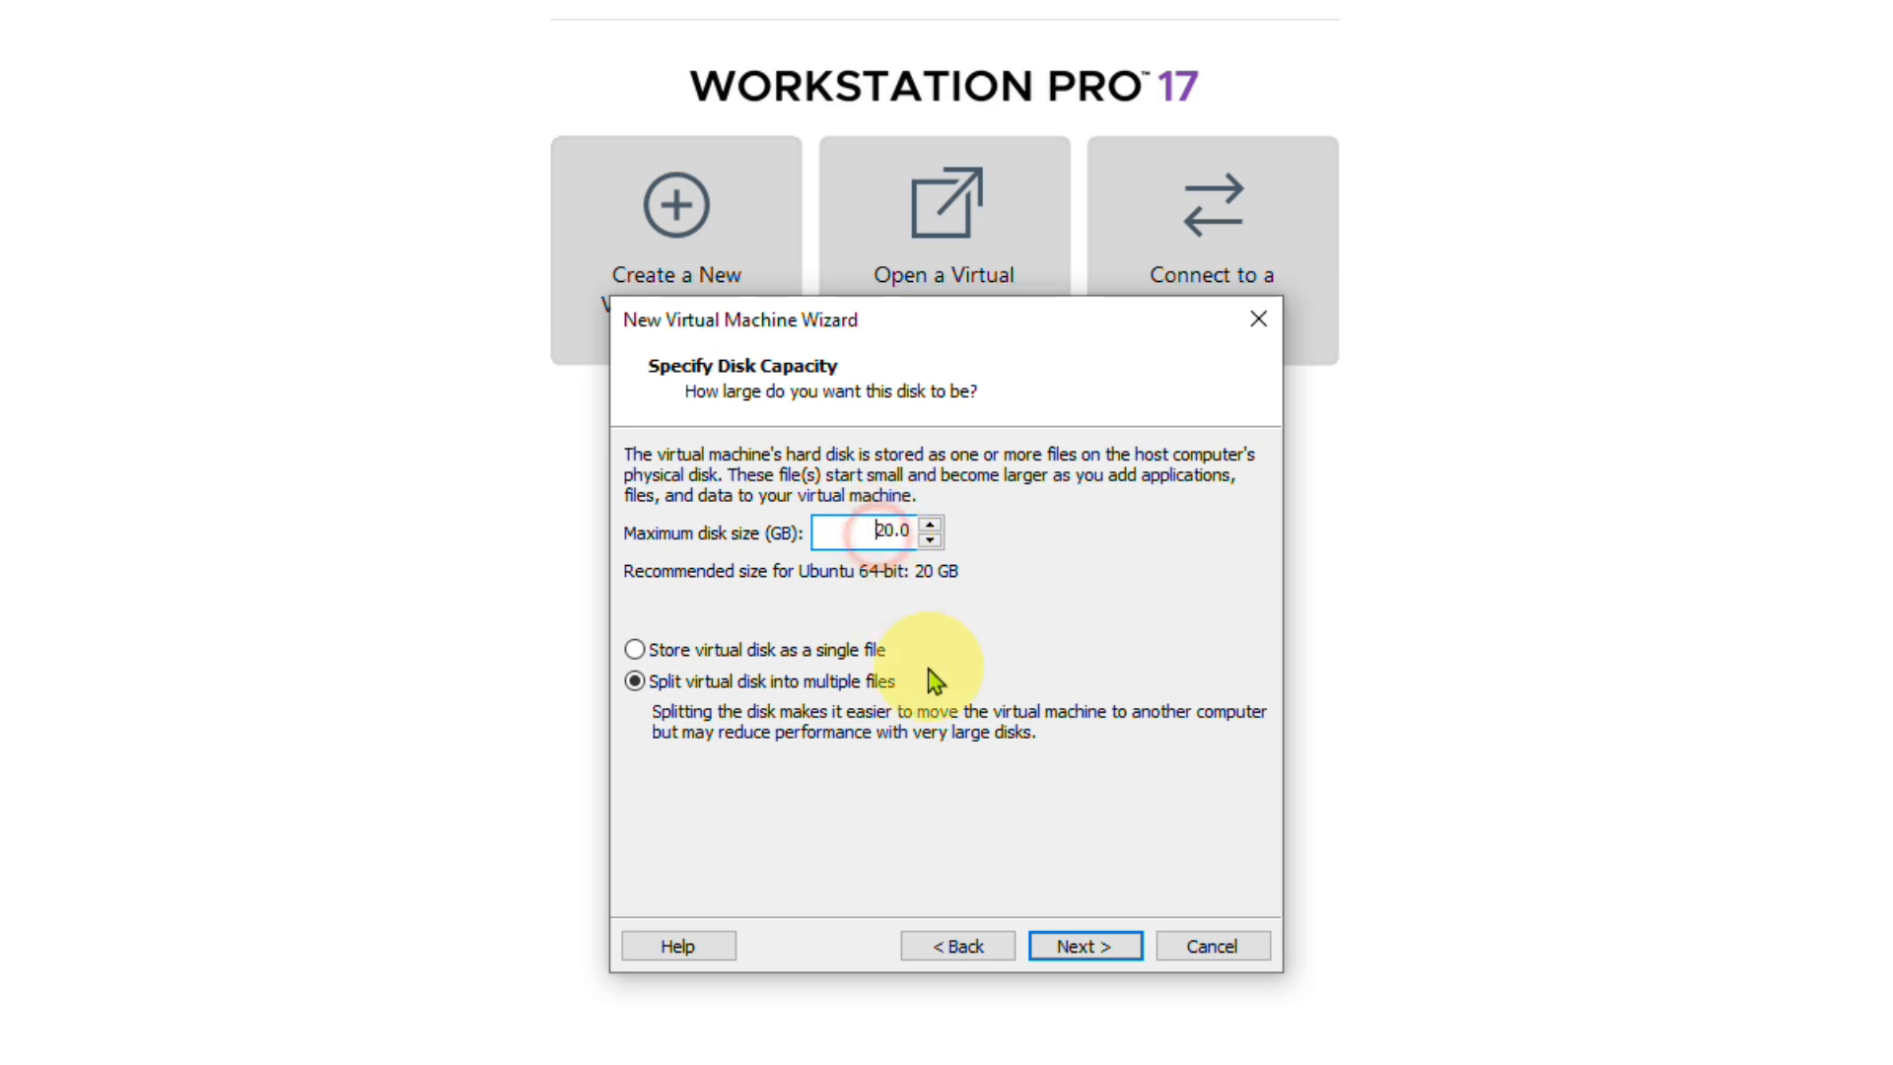
left_click(1085, 947)
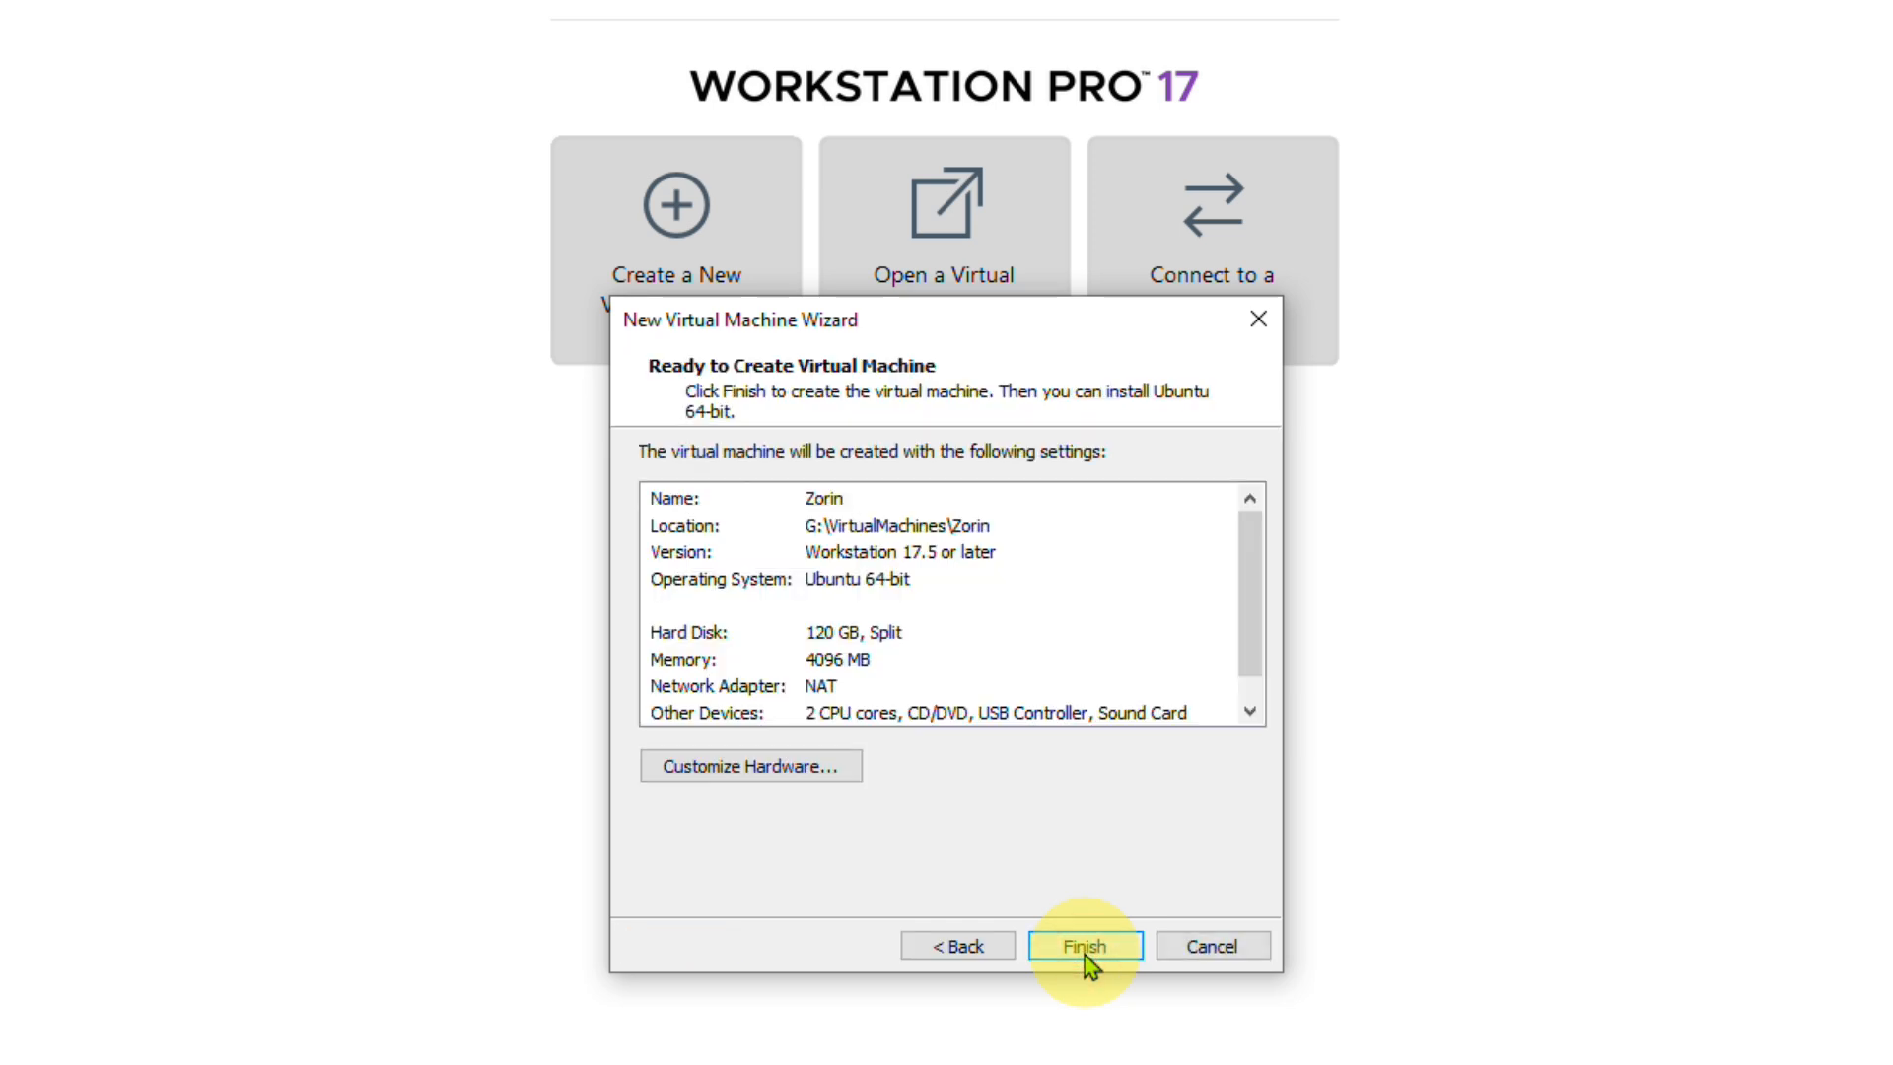
left_click(1085, 949)
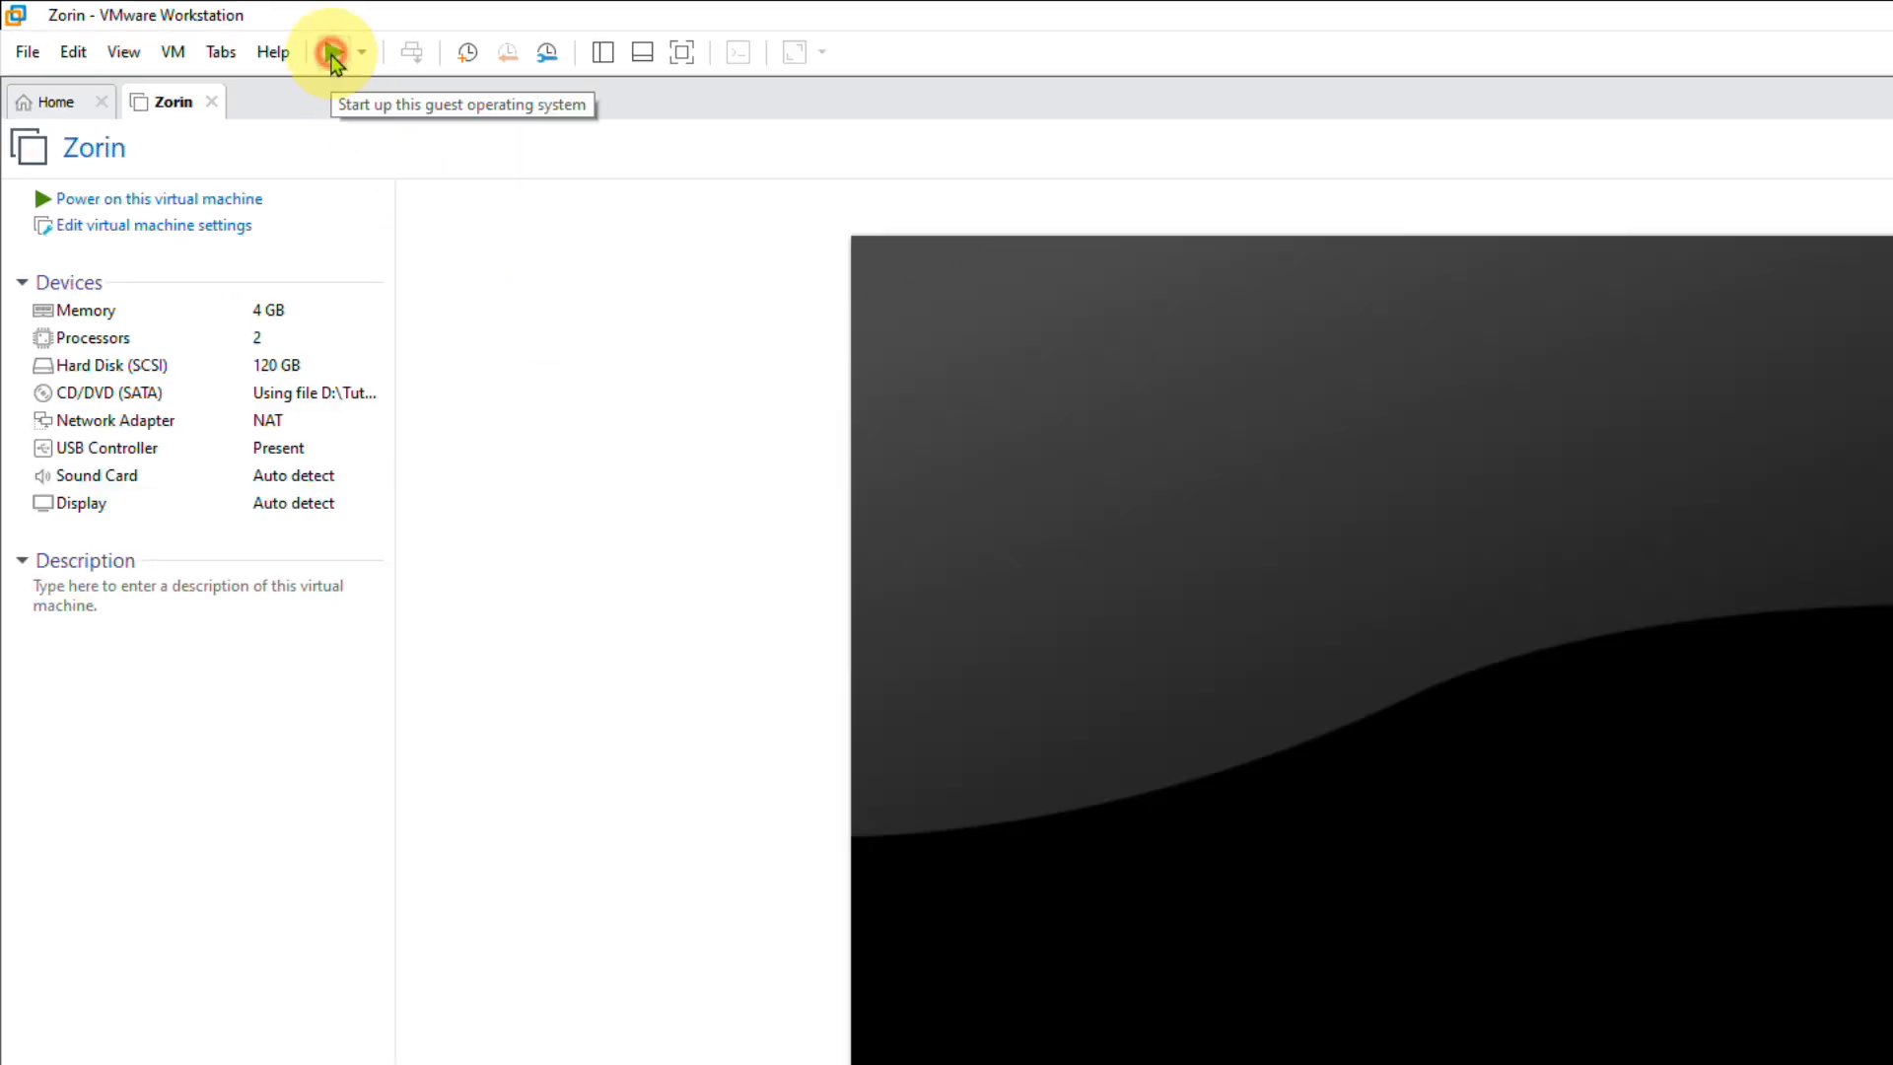
Step: Power on the Zorin virtual machine and start installing Zorin OS with English as the language
left_click(331, 56)
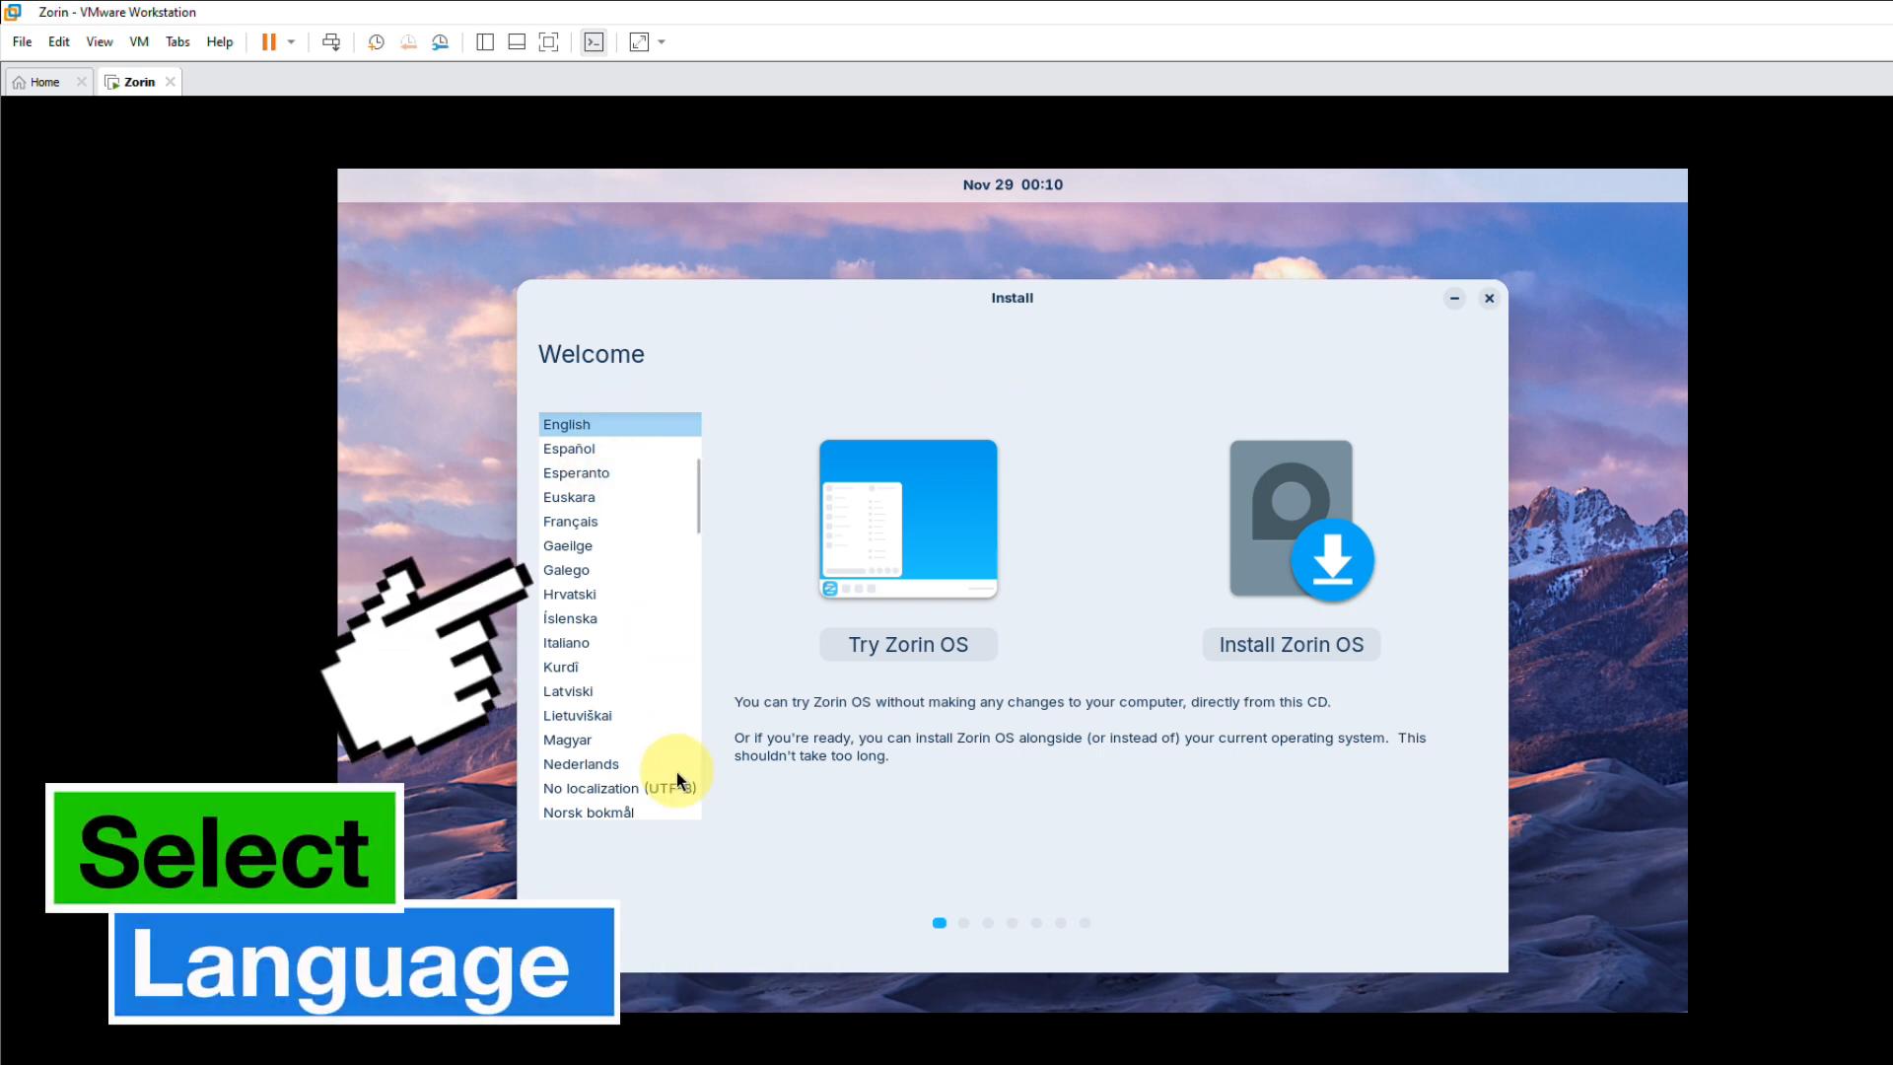
left_click(1340, 645)
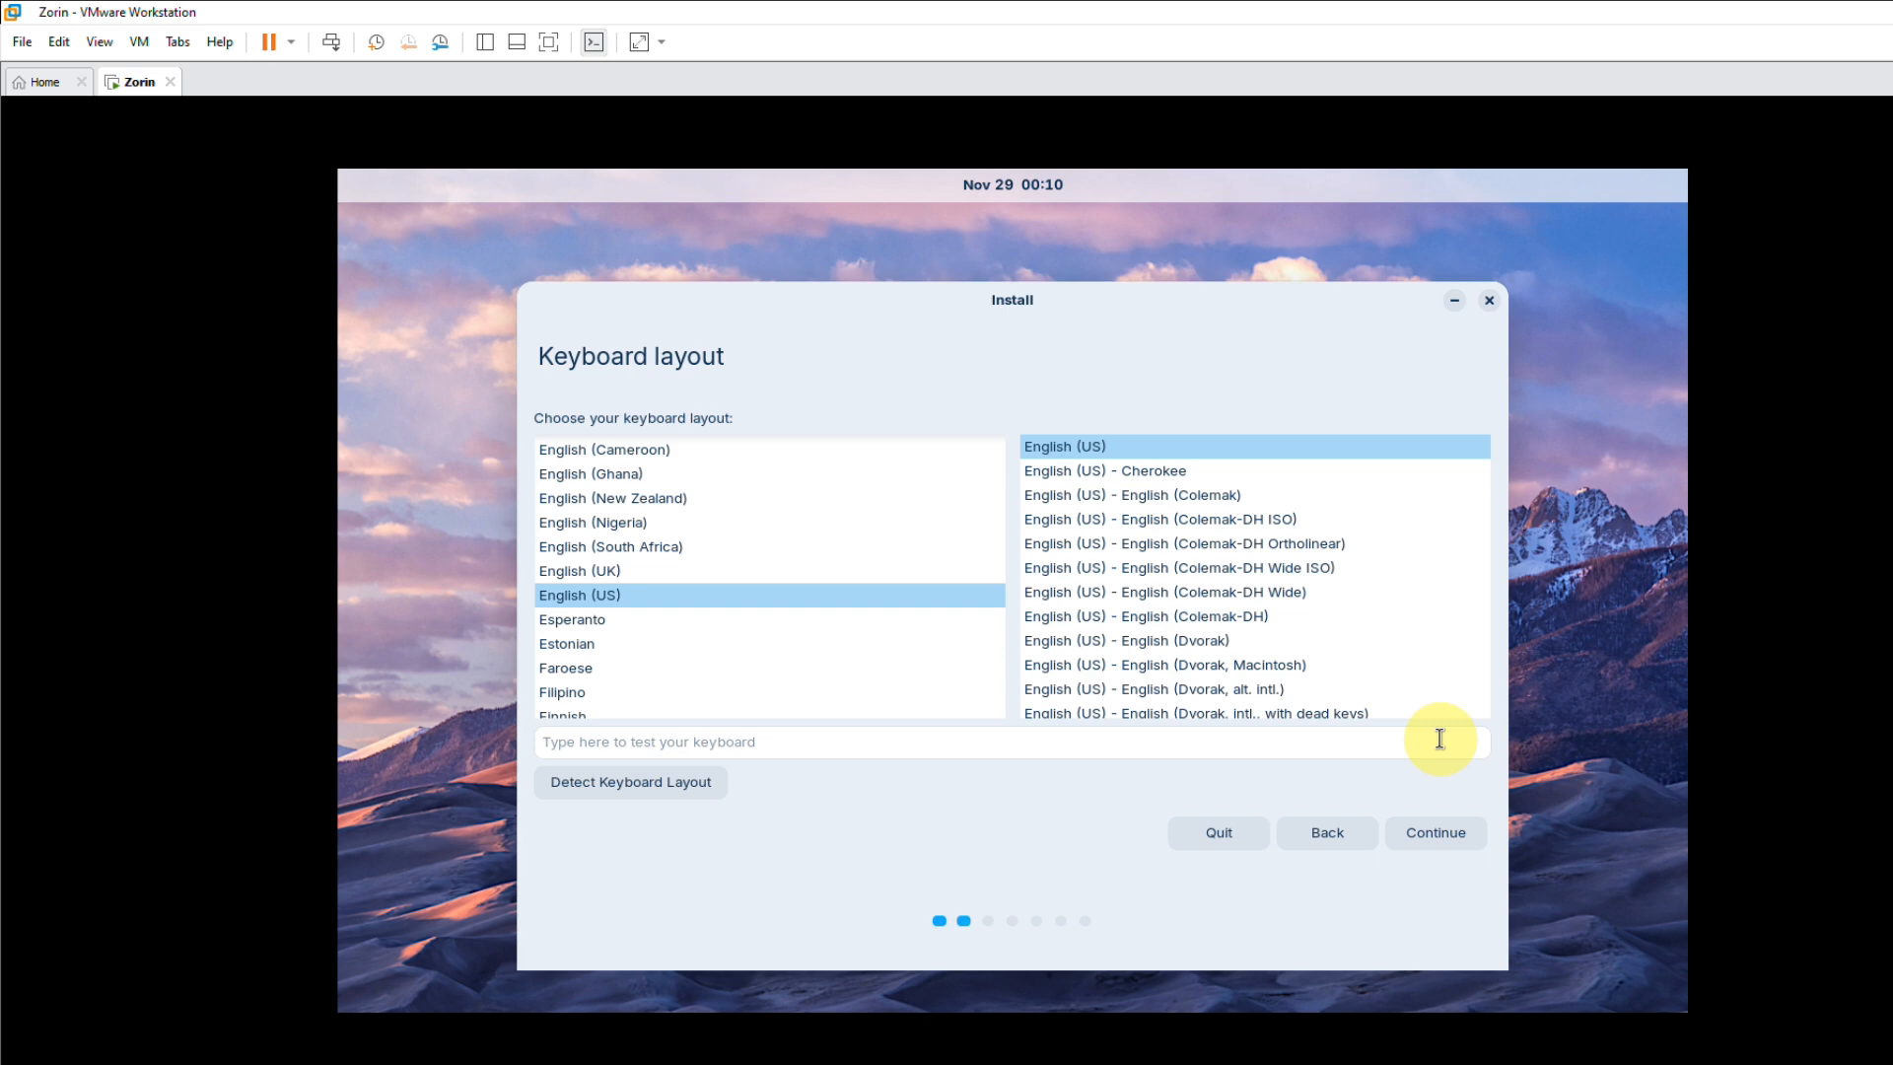
Step: Choose the German keyboard layout for the installation and continue
scroll(901, 589, "down", 3)
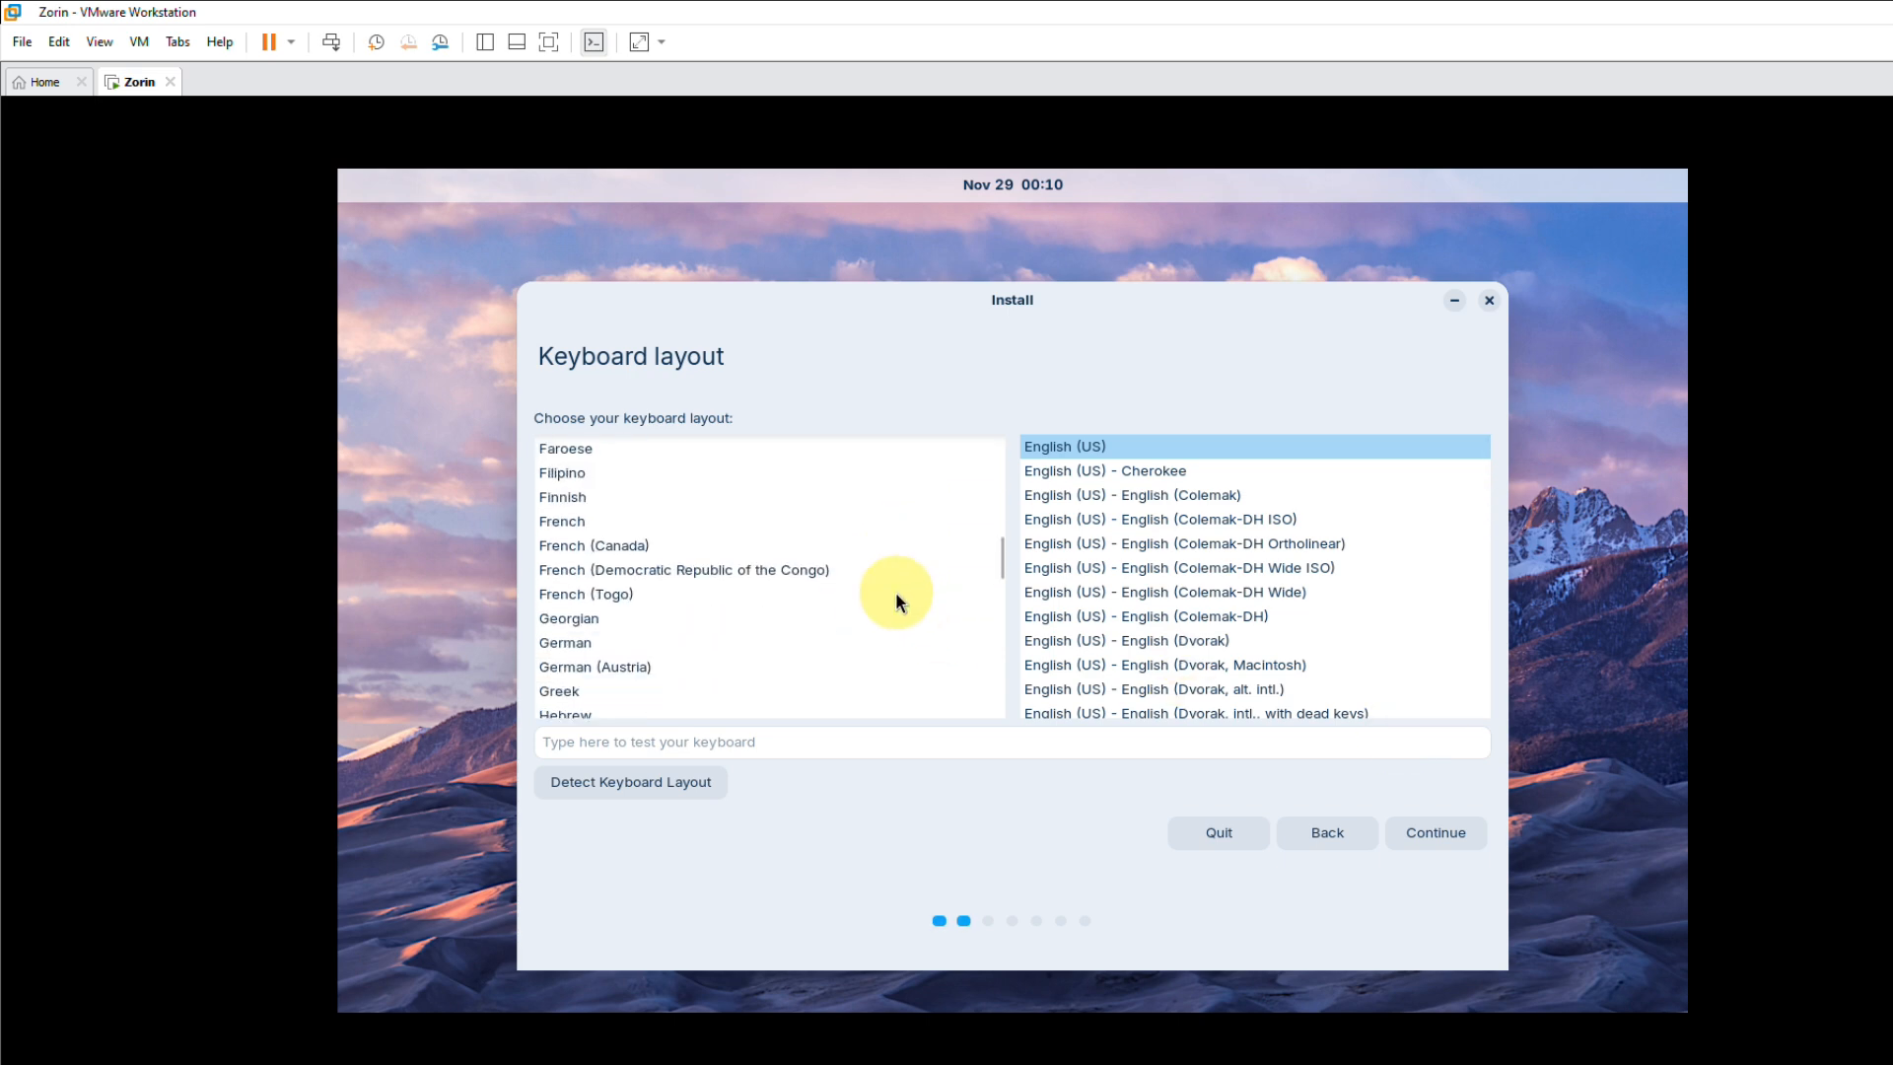
left_click(582, 642)
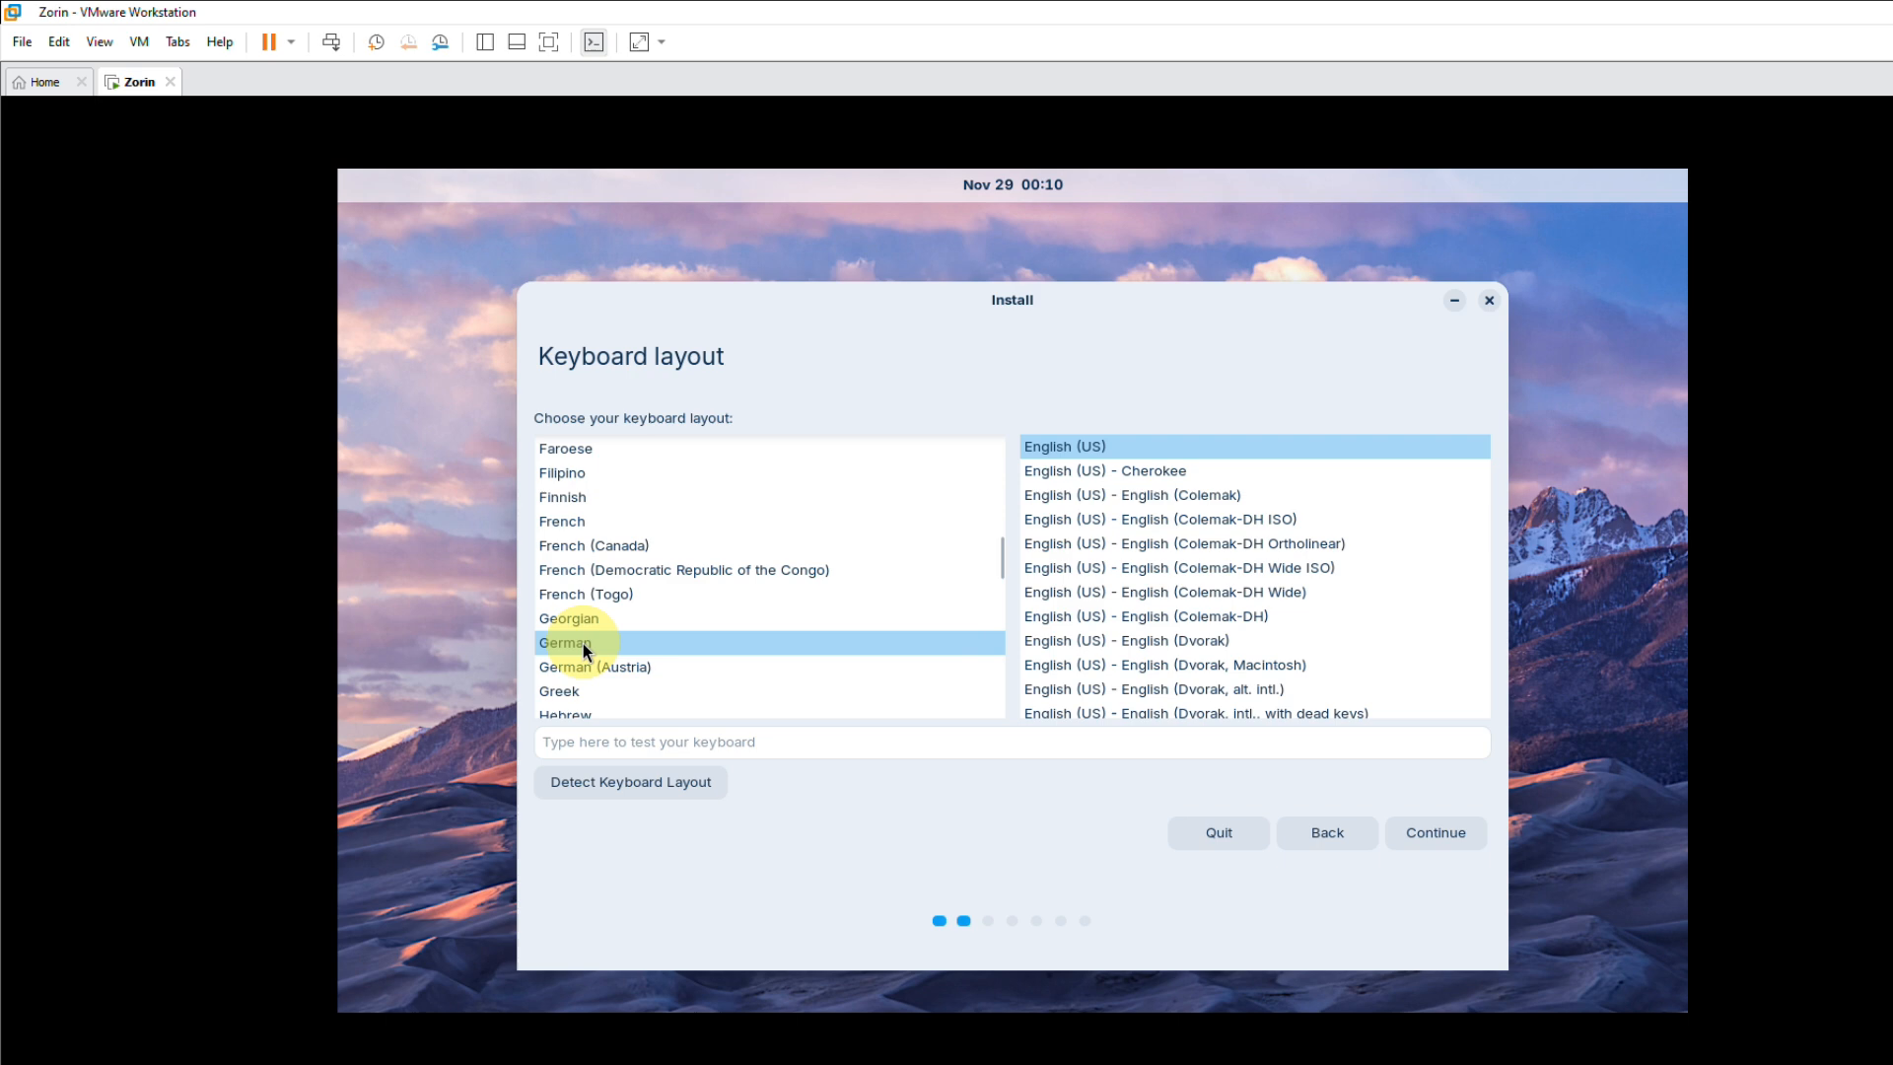
left_click(1425, 838)
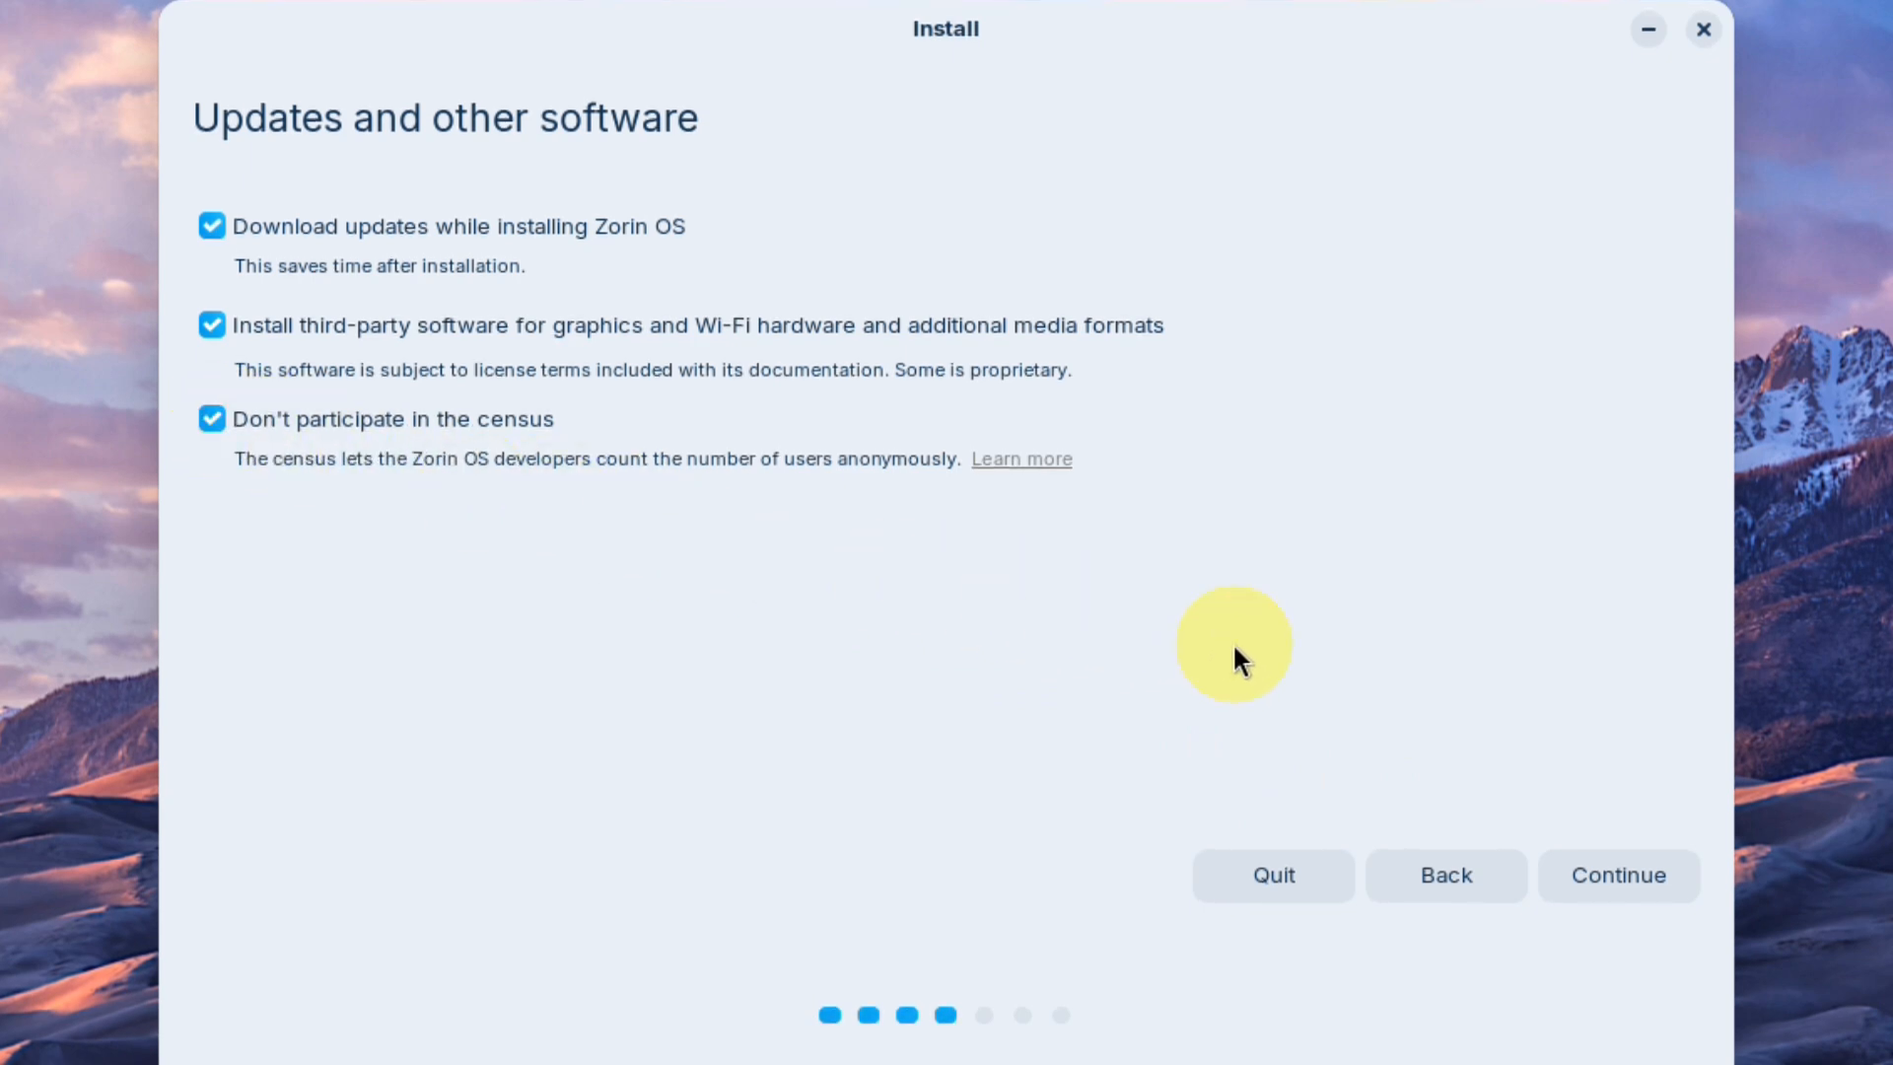
Step: Accept updates, third-party software and the census opt-out, and confirm erasing the disk to install Zorin OS
left_click(1609, 872)
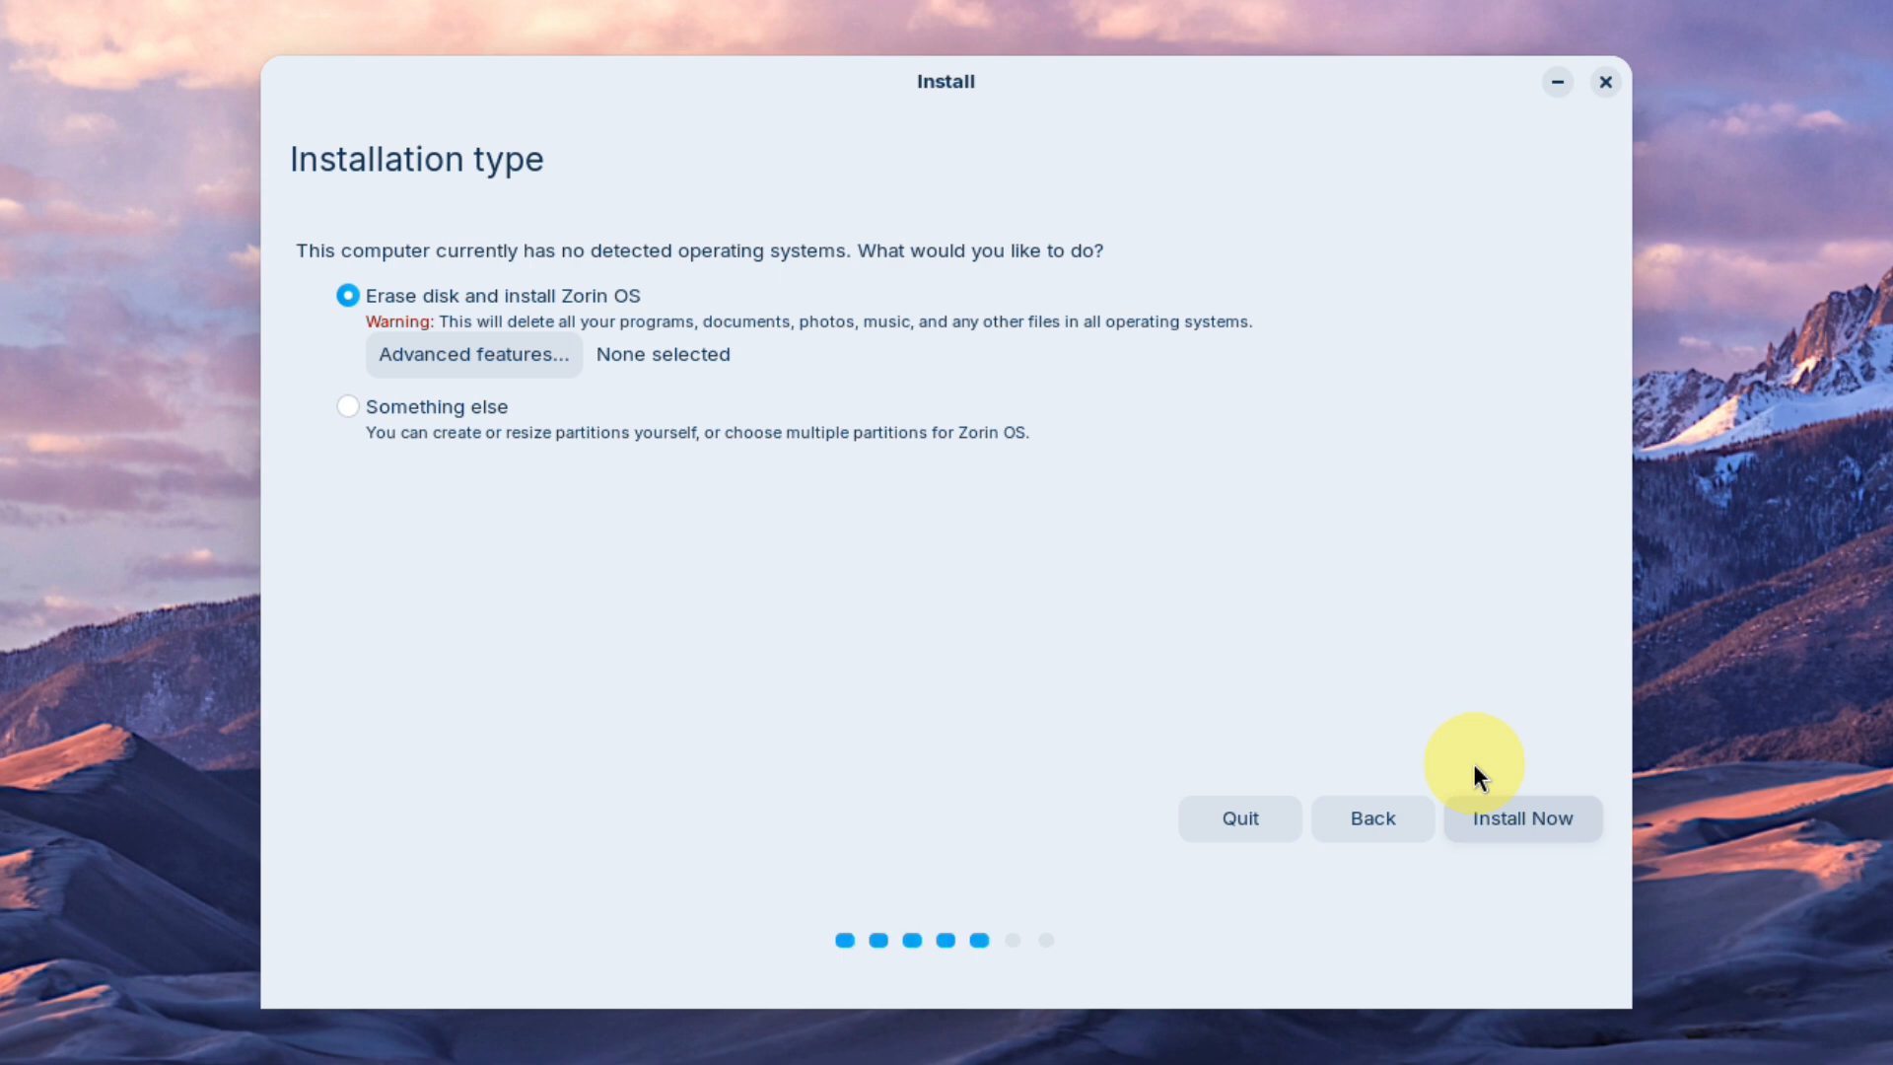
left_click(1540, 833)
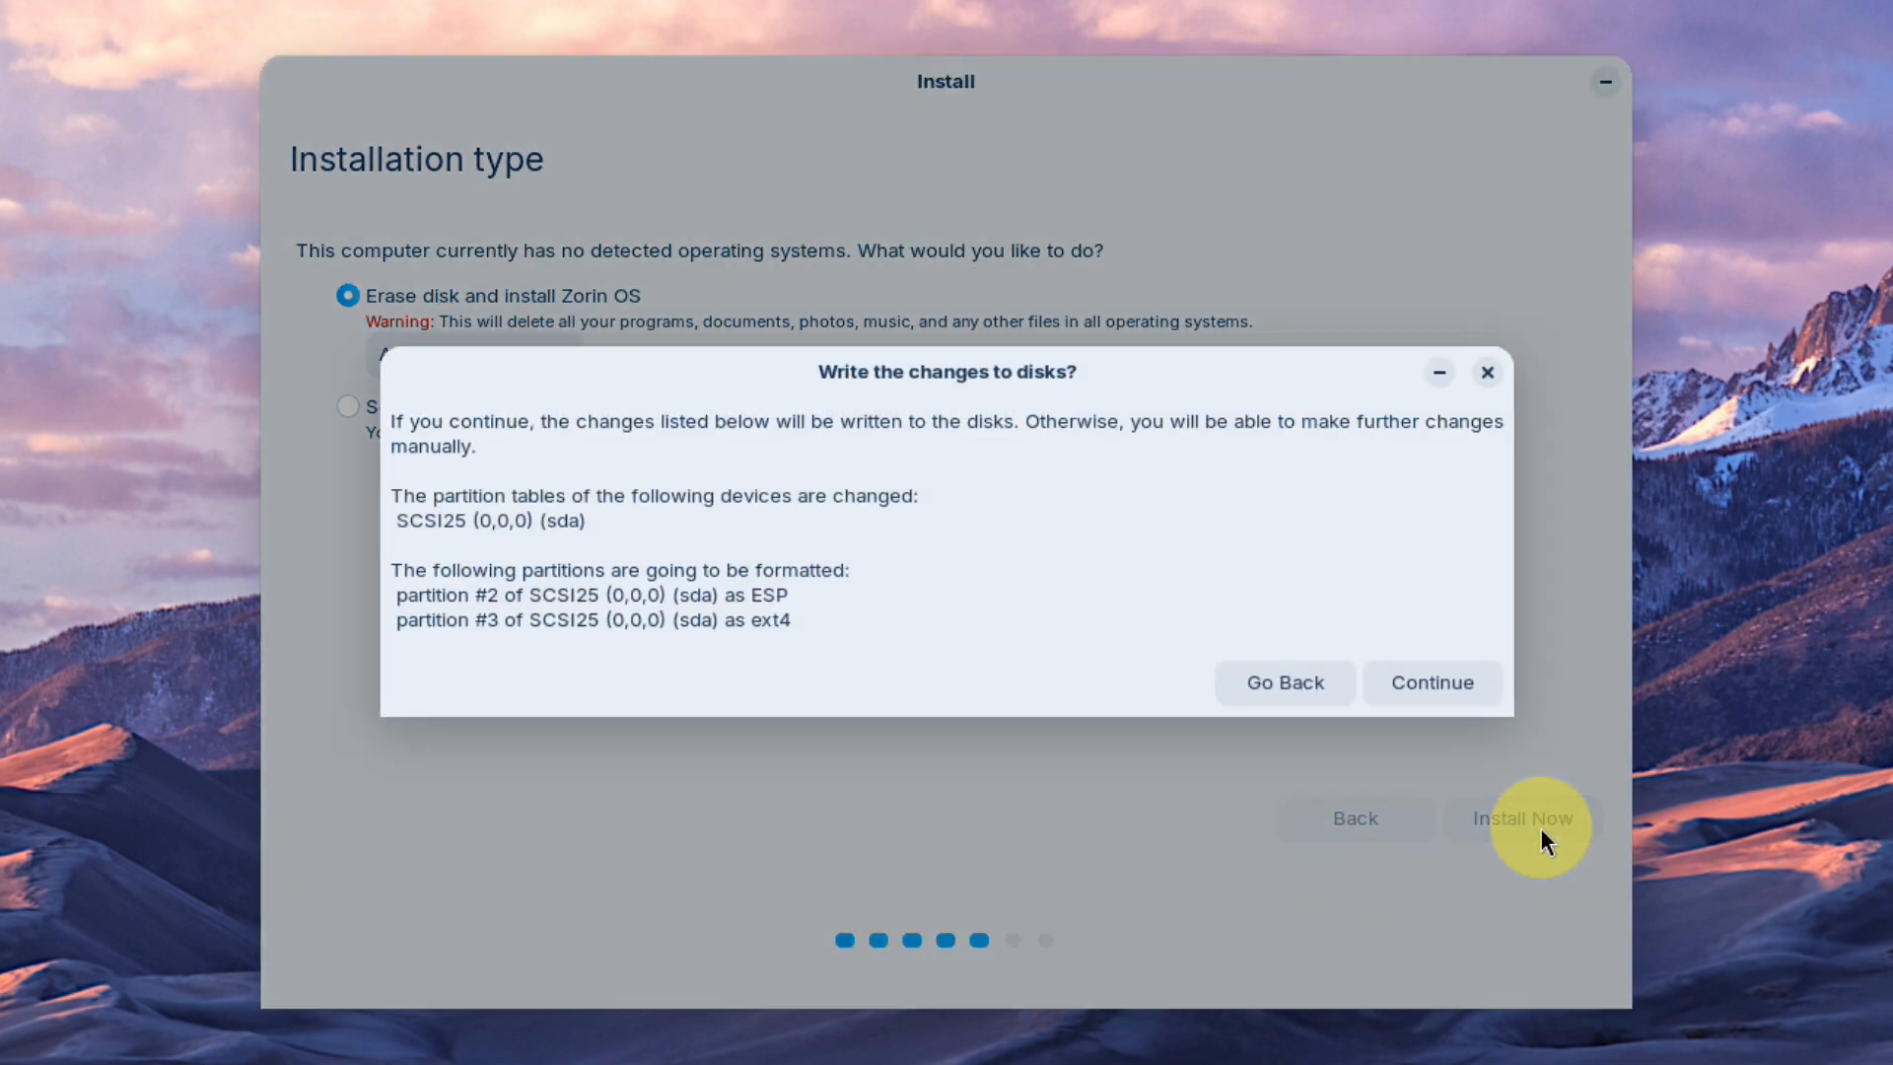
left_click(1427, 684)
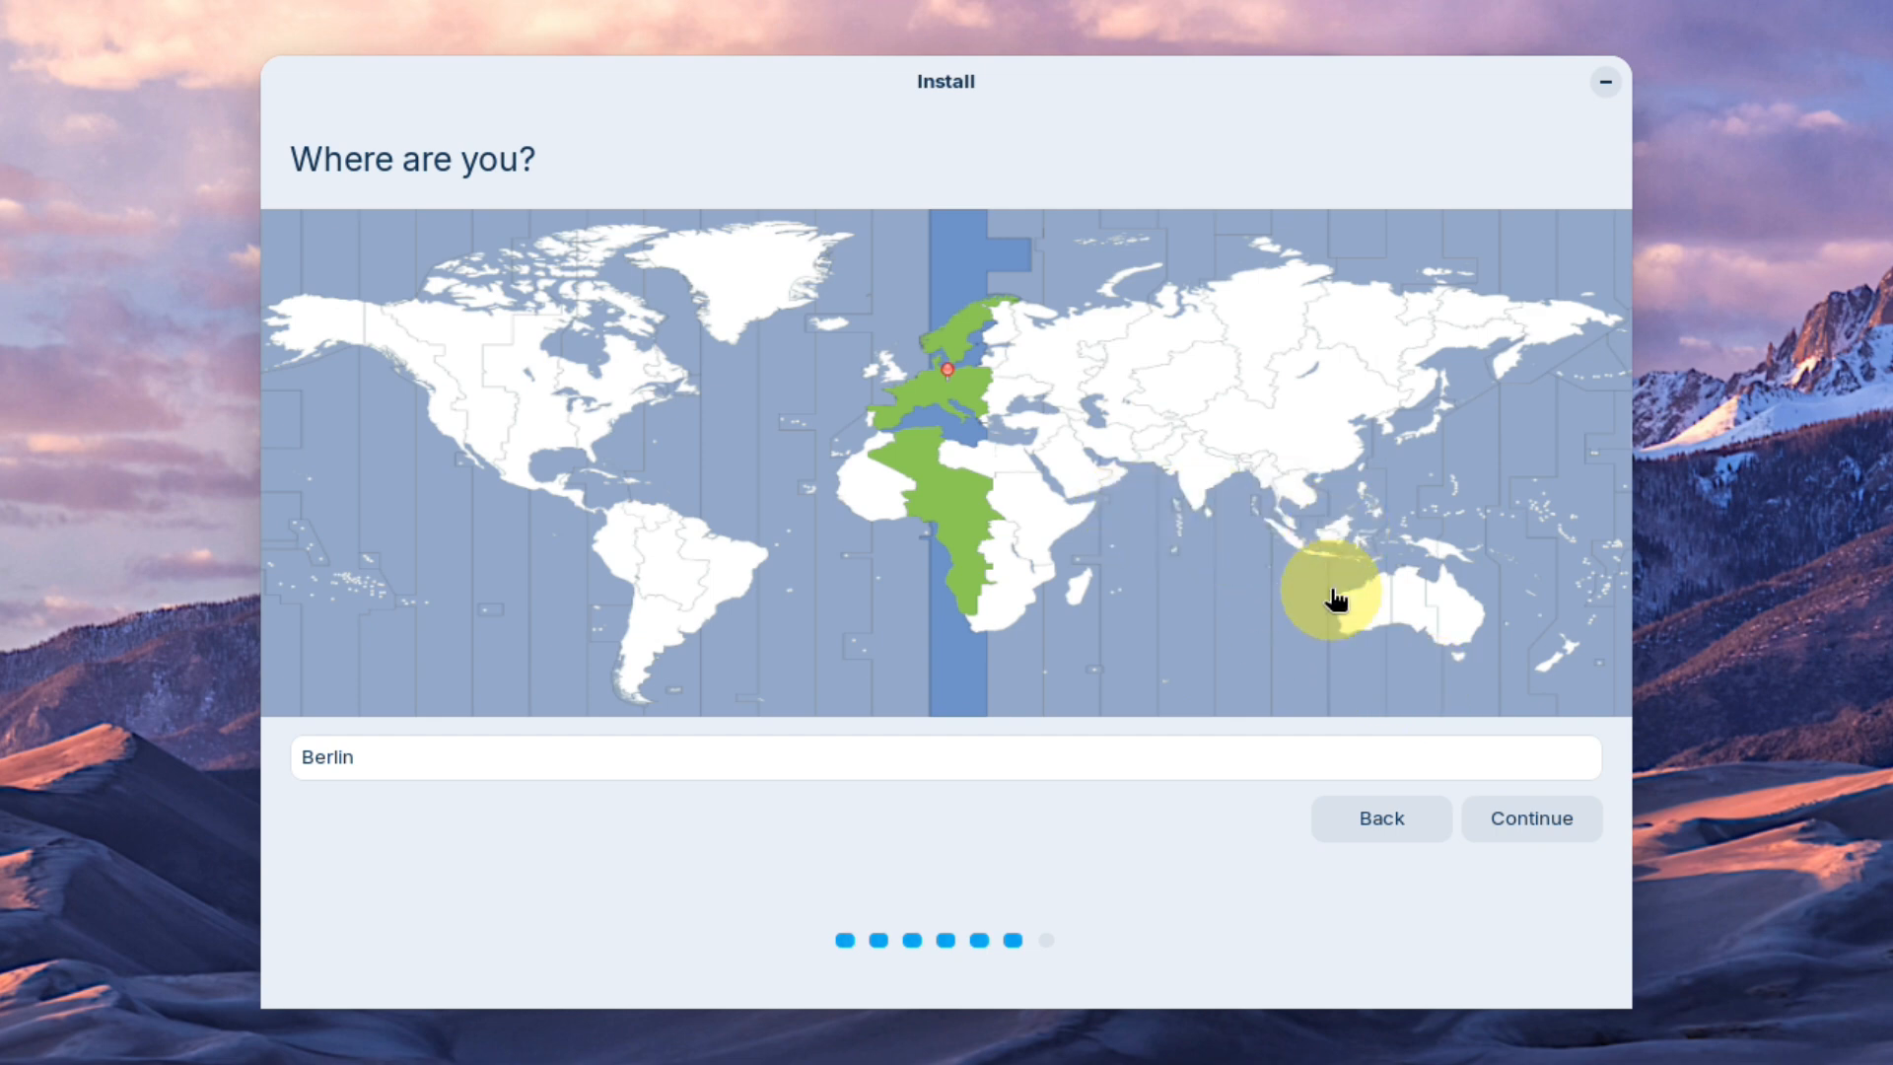
Step: Accept Berlin as the location, and enter the user's name and the computer name zodiac for the new account
left_click(1506, 817)
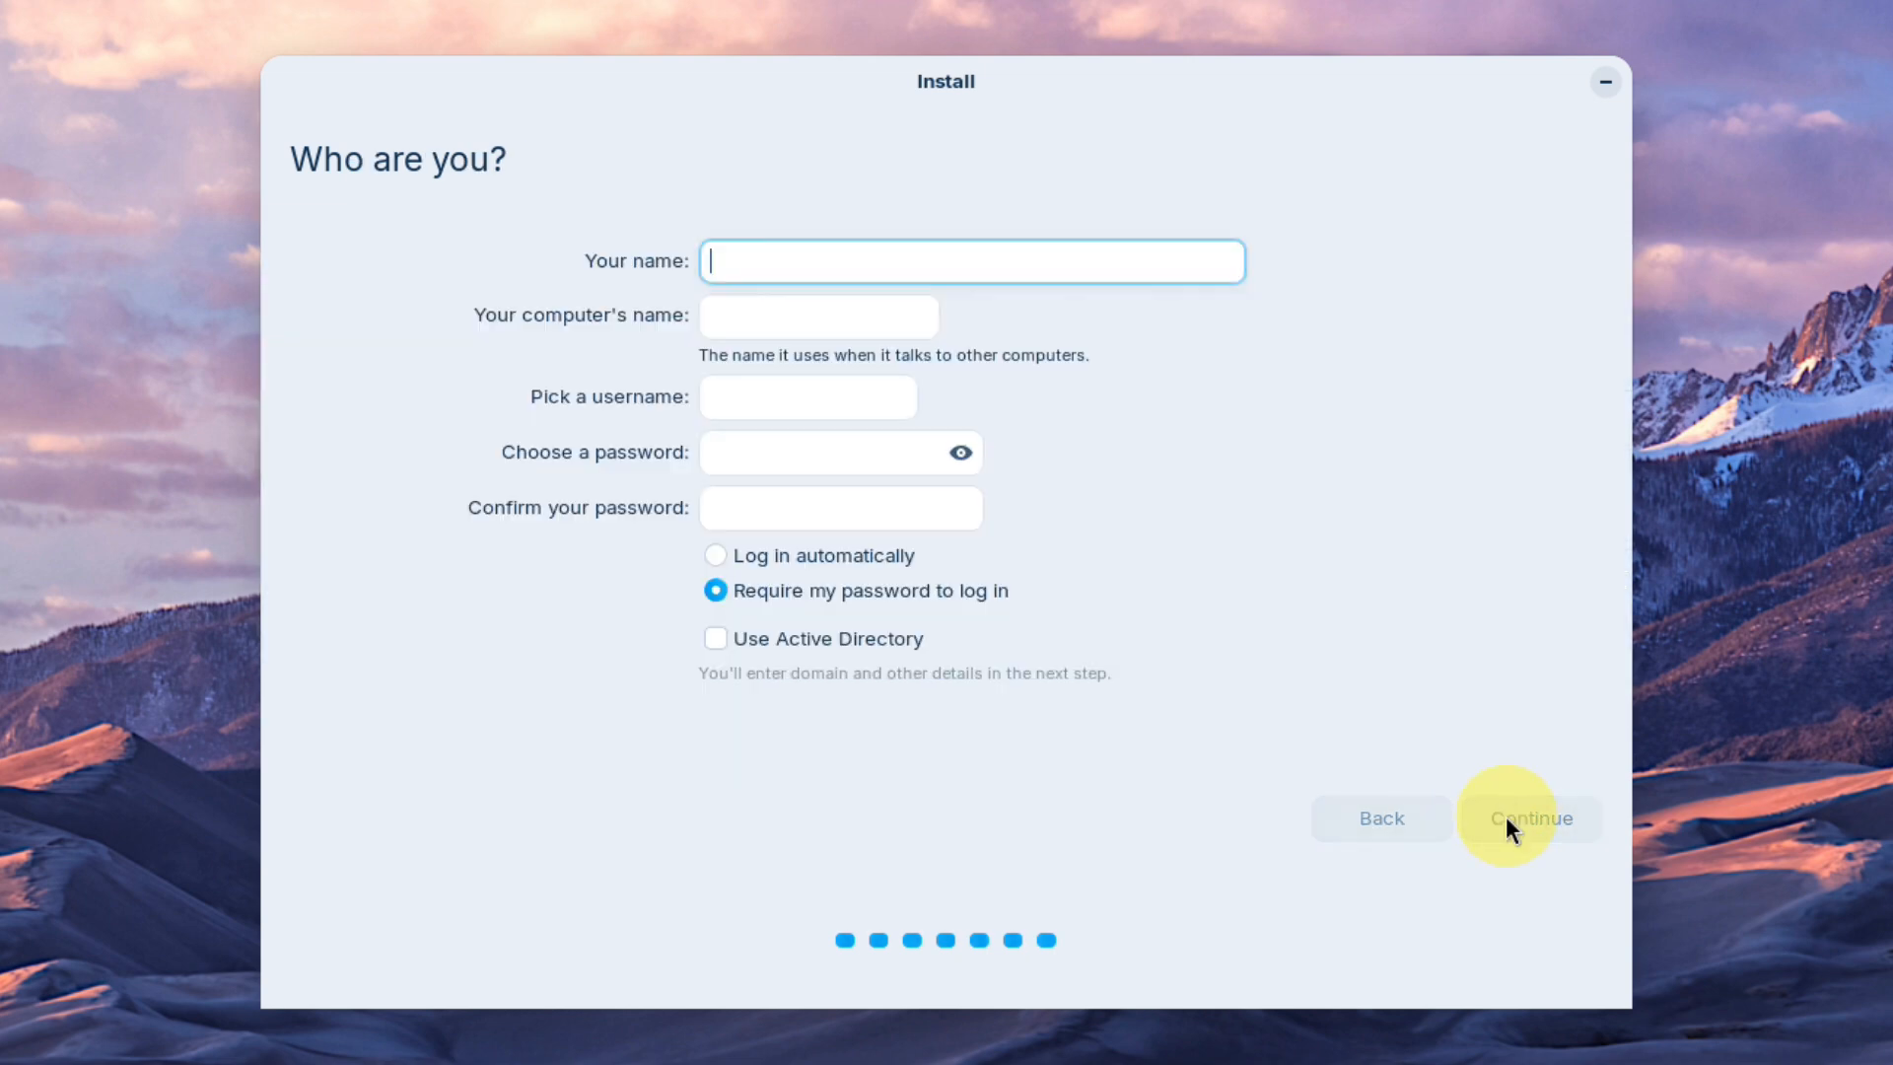
type("SOLIDBugs")
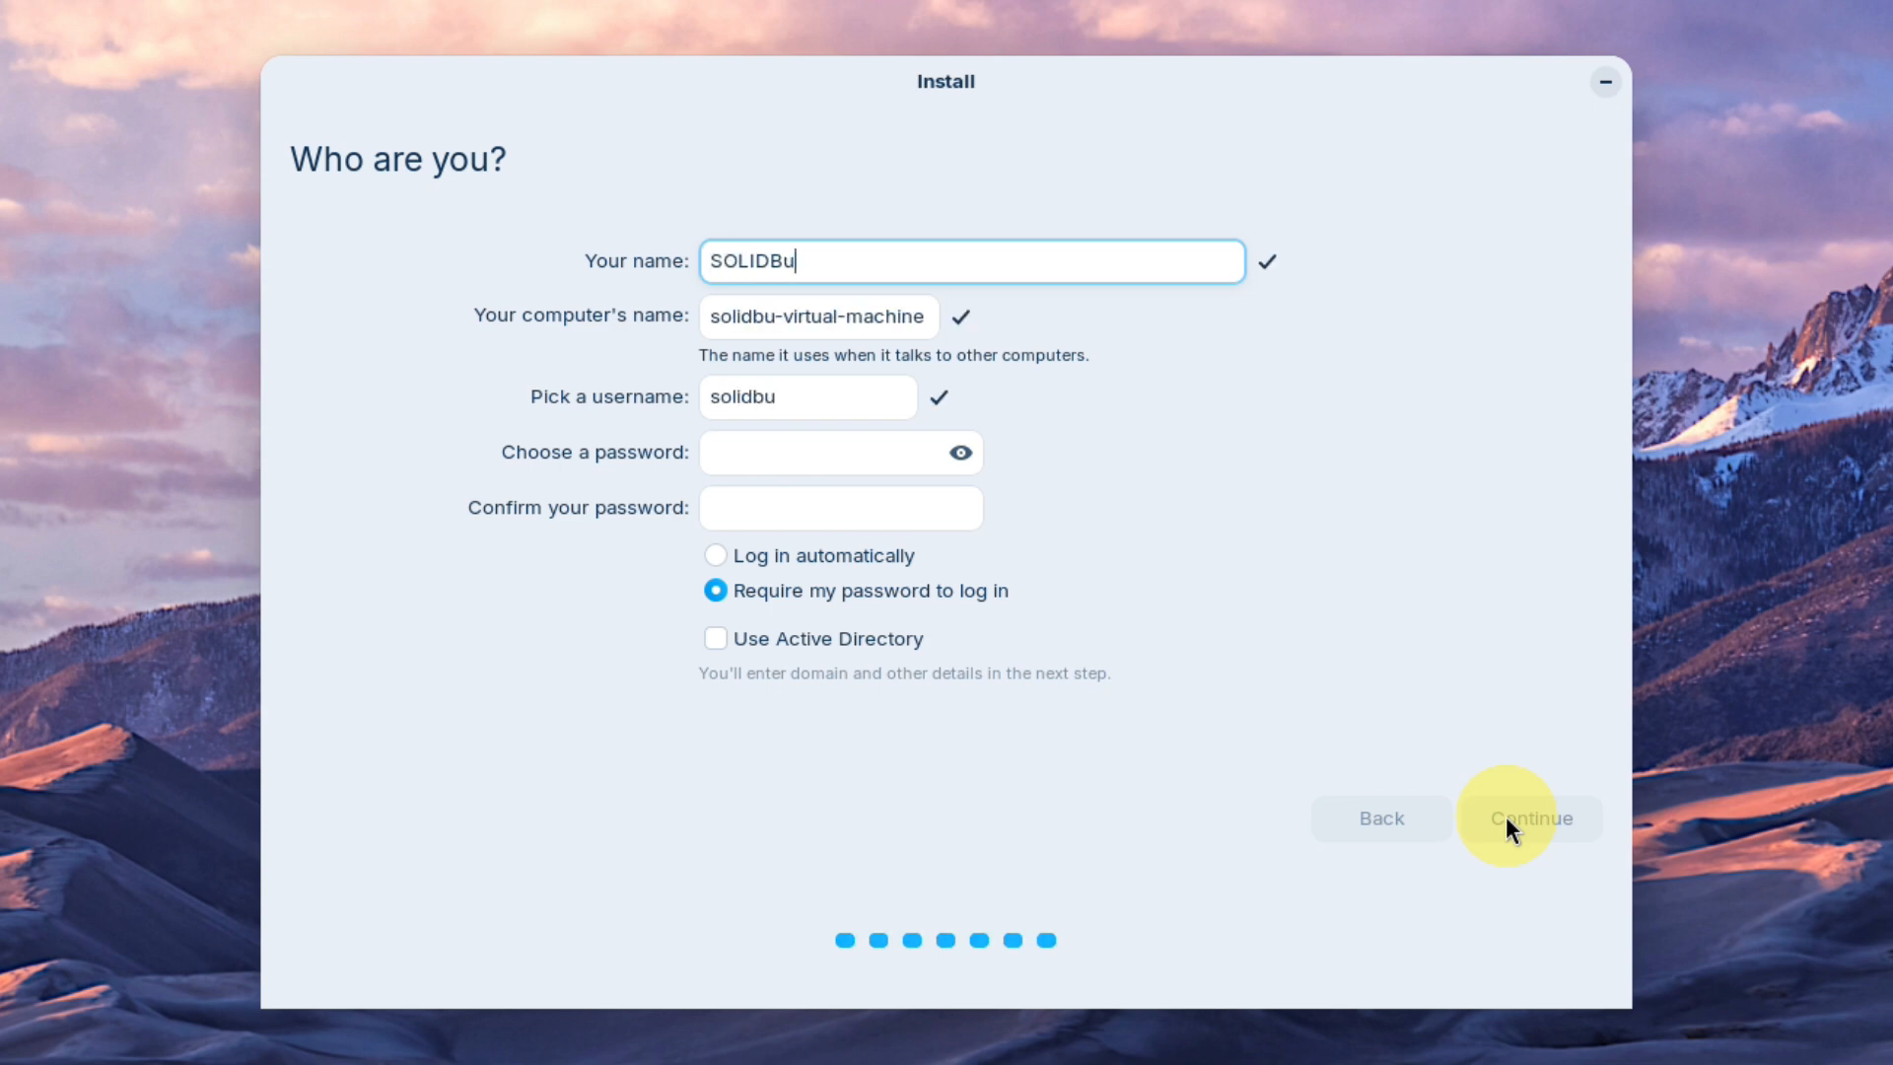
key("Tab")
type("zodica")
Step: Enter and confirm the account password, enable automatic login, and continue the installation
left_click(798, 452)
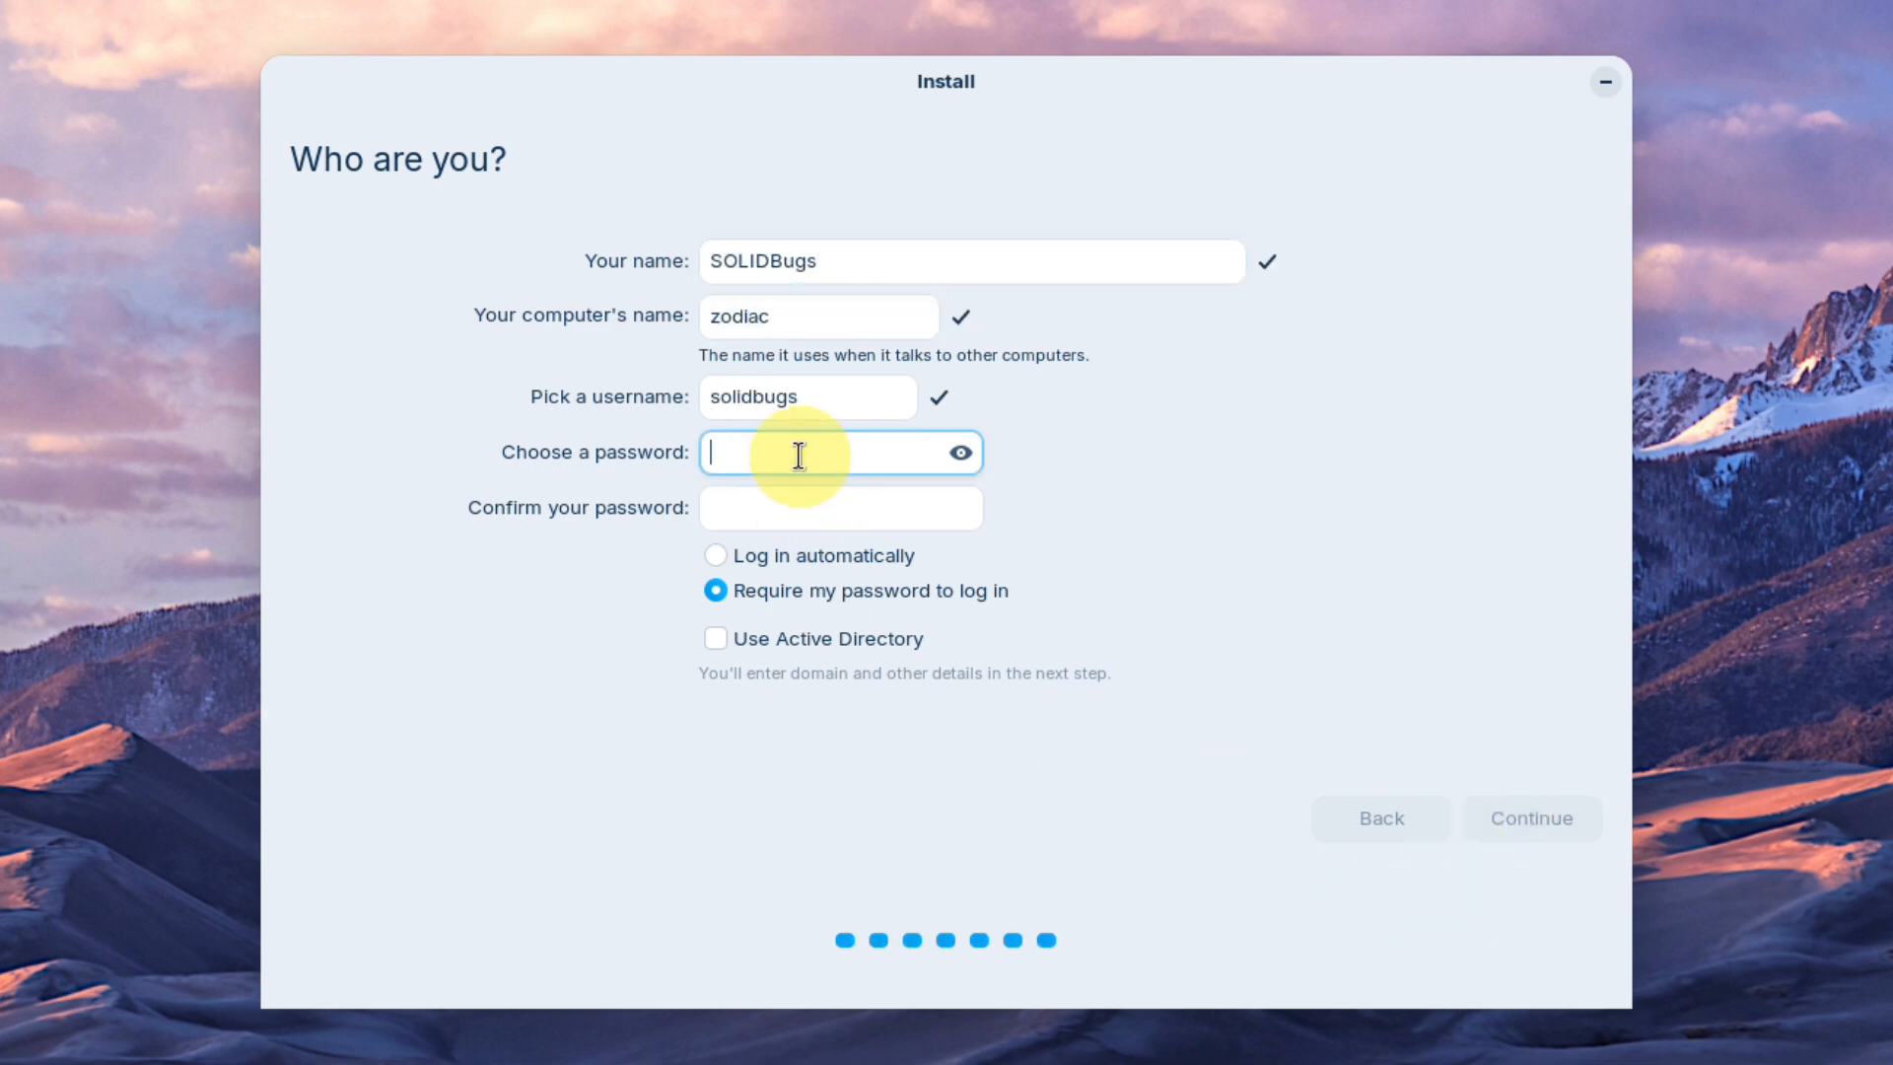
type("*************")
left_click(862, 488)
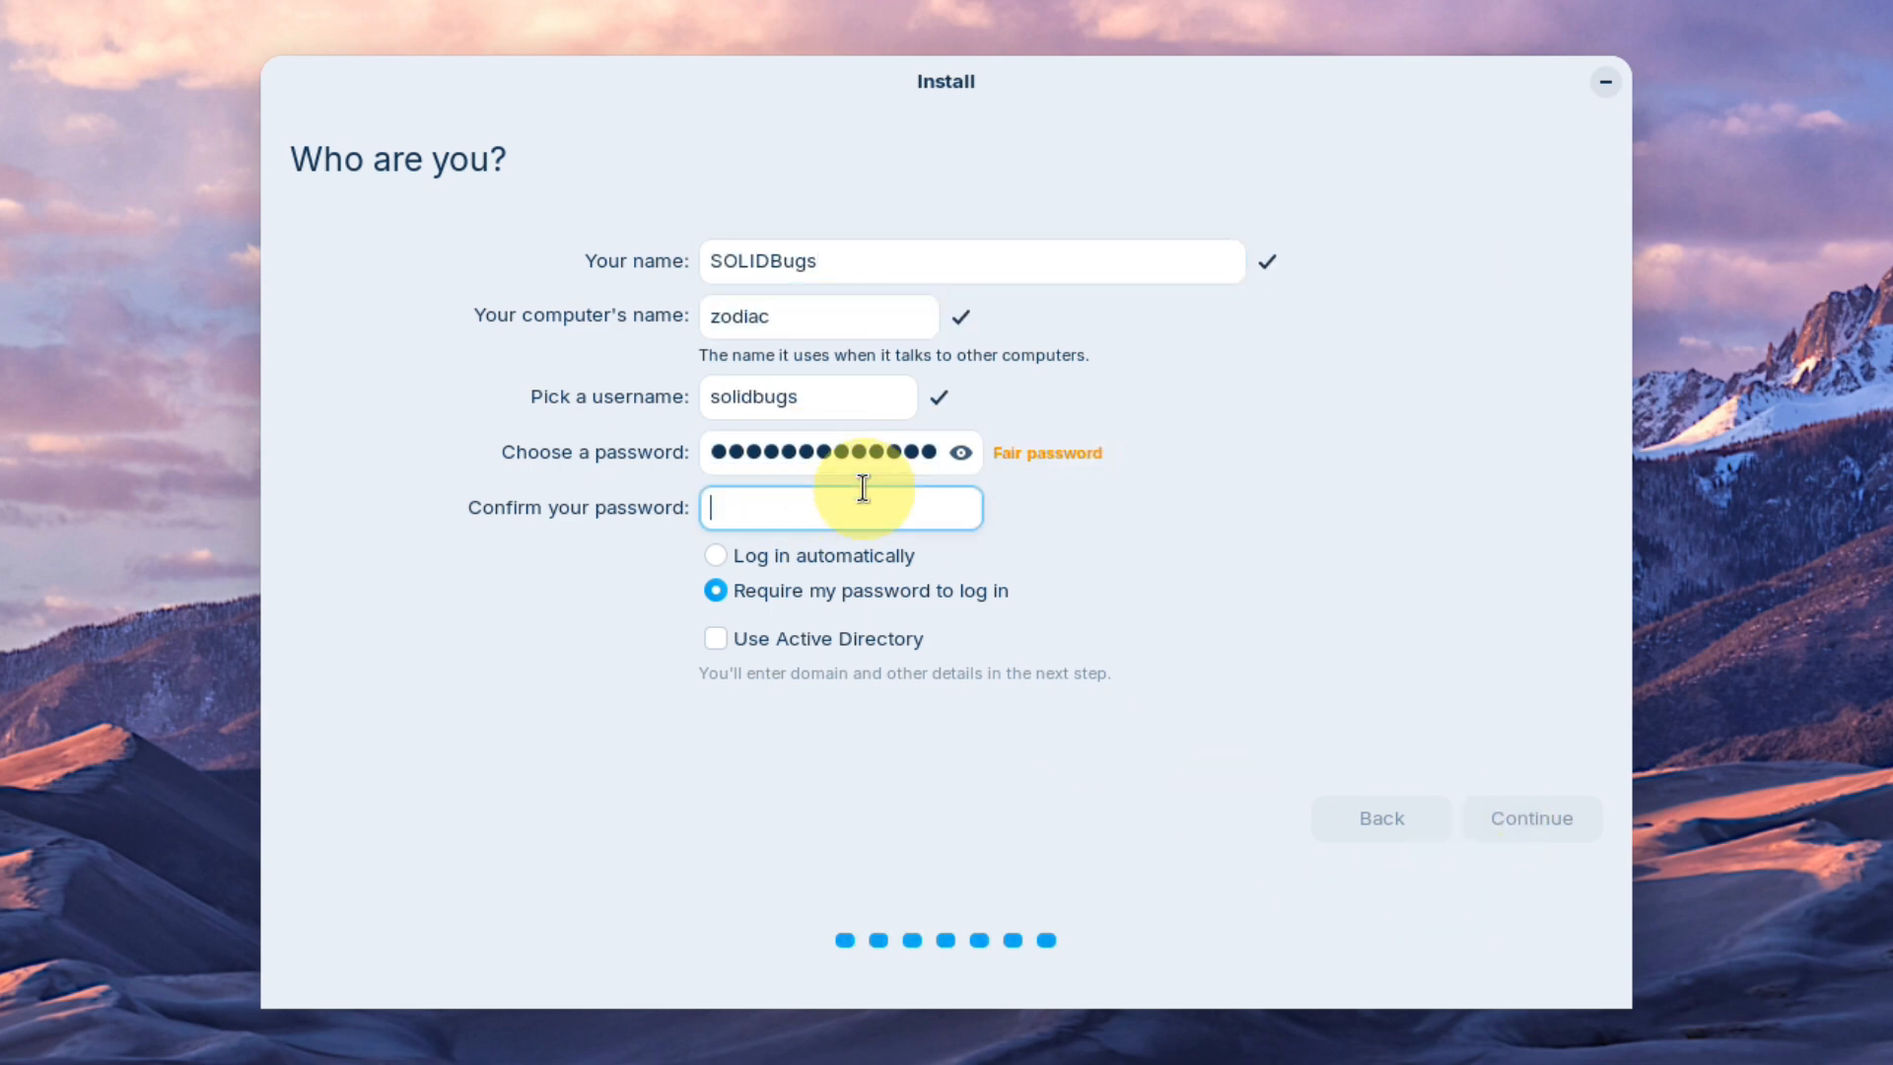
type("*********")
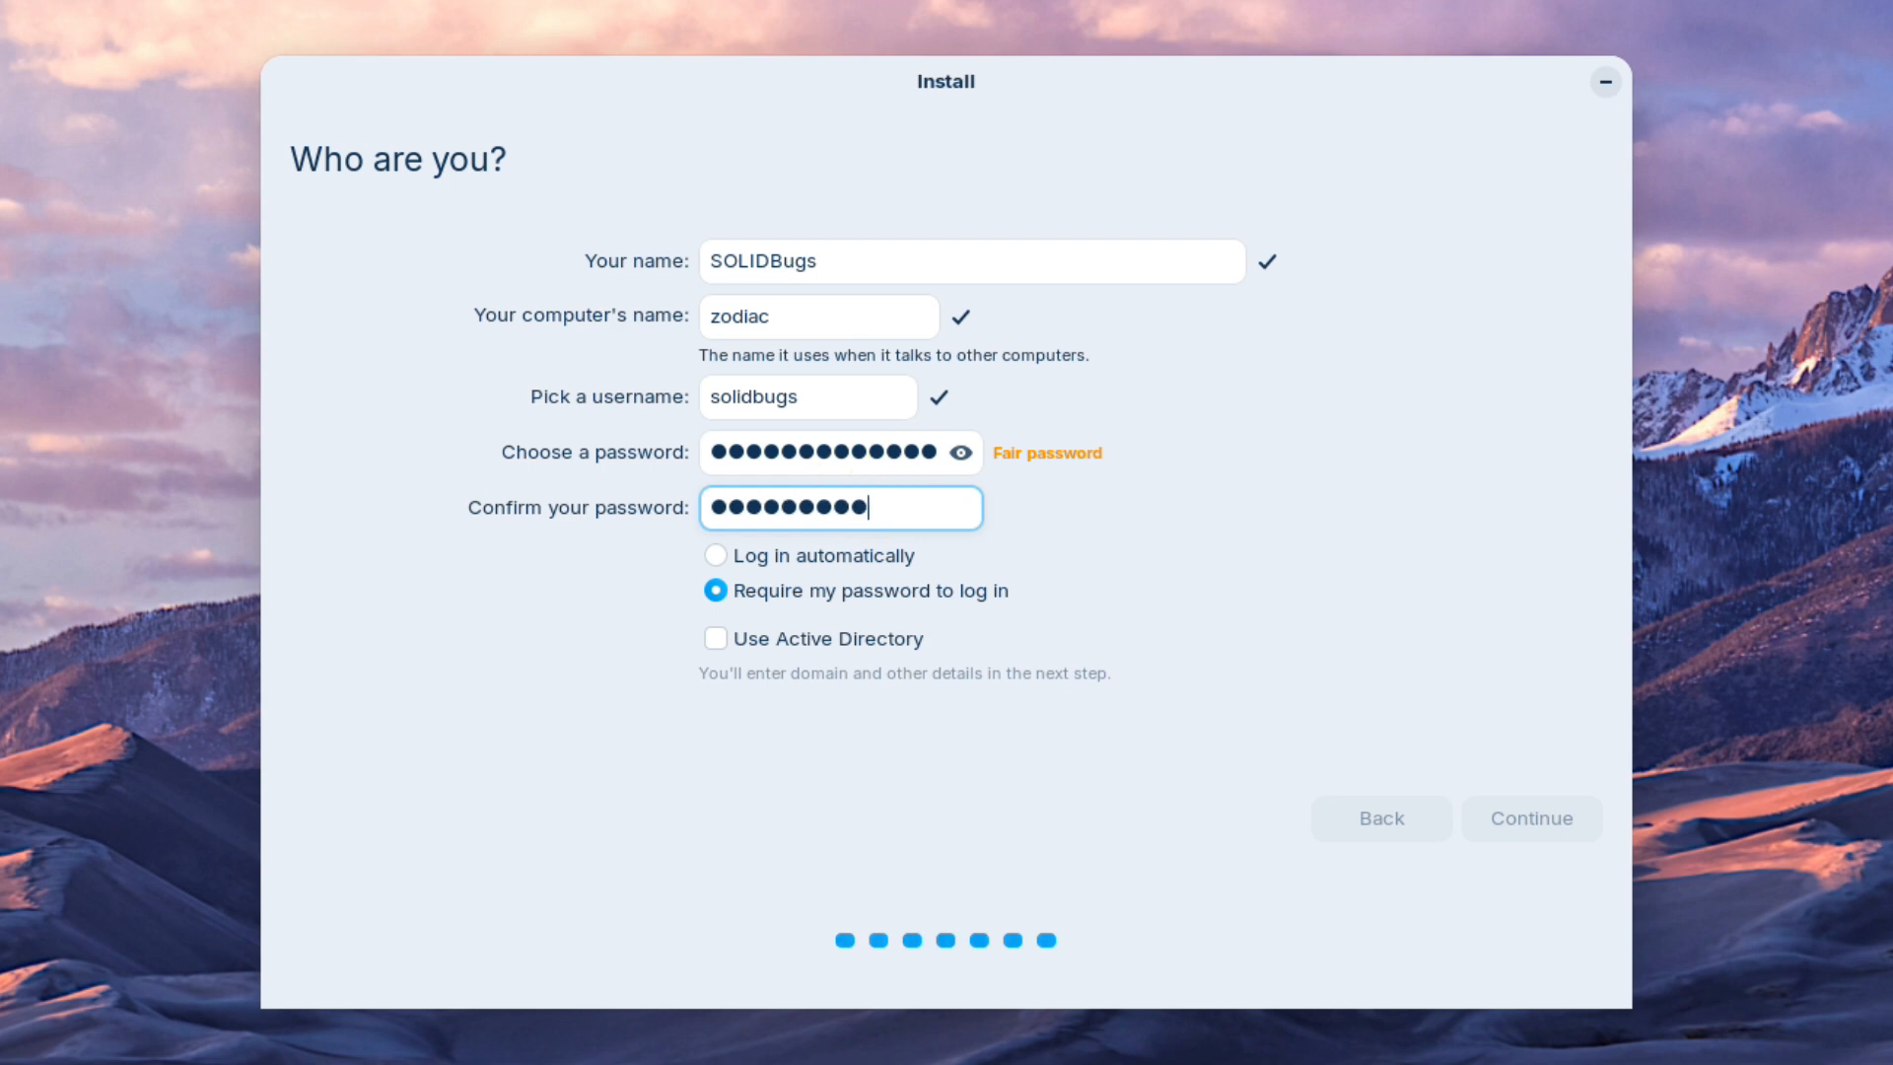
type("****")
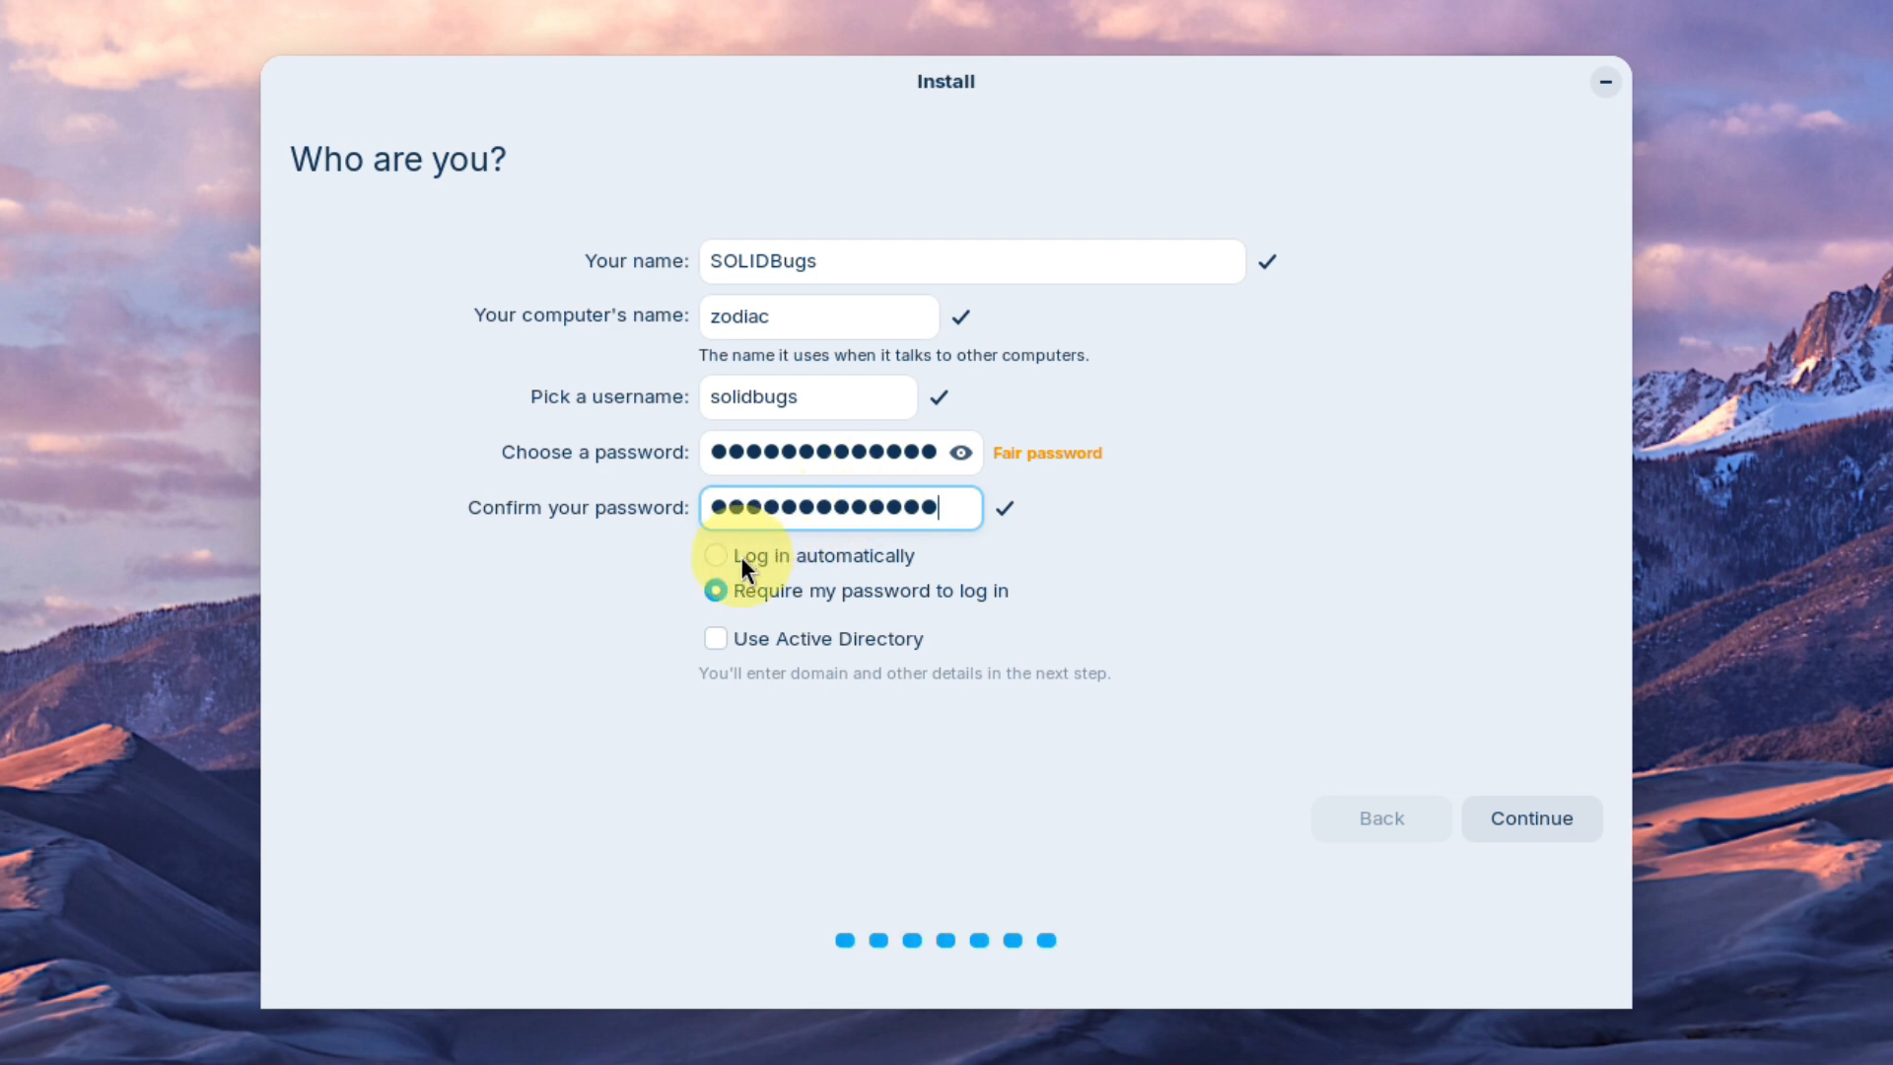
left_click(714, 558)
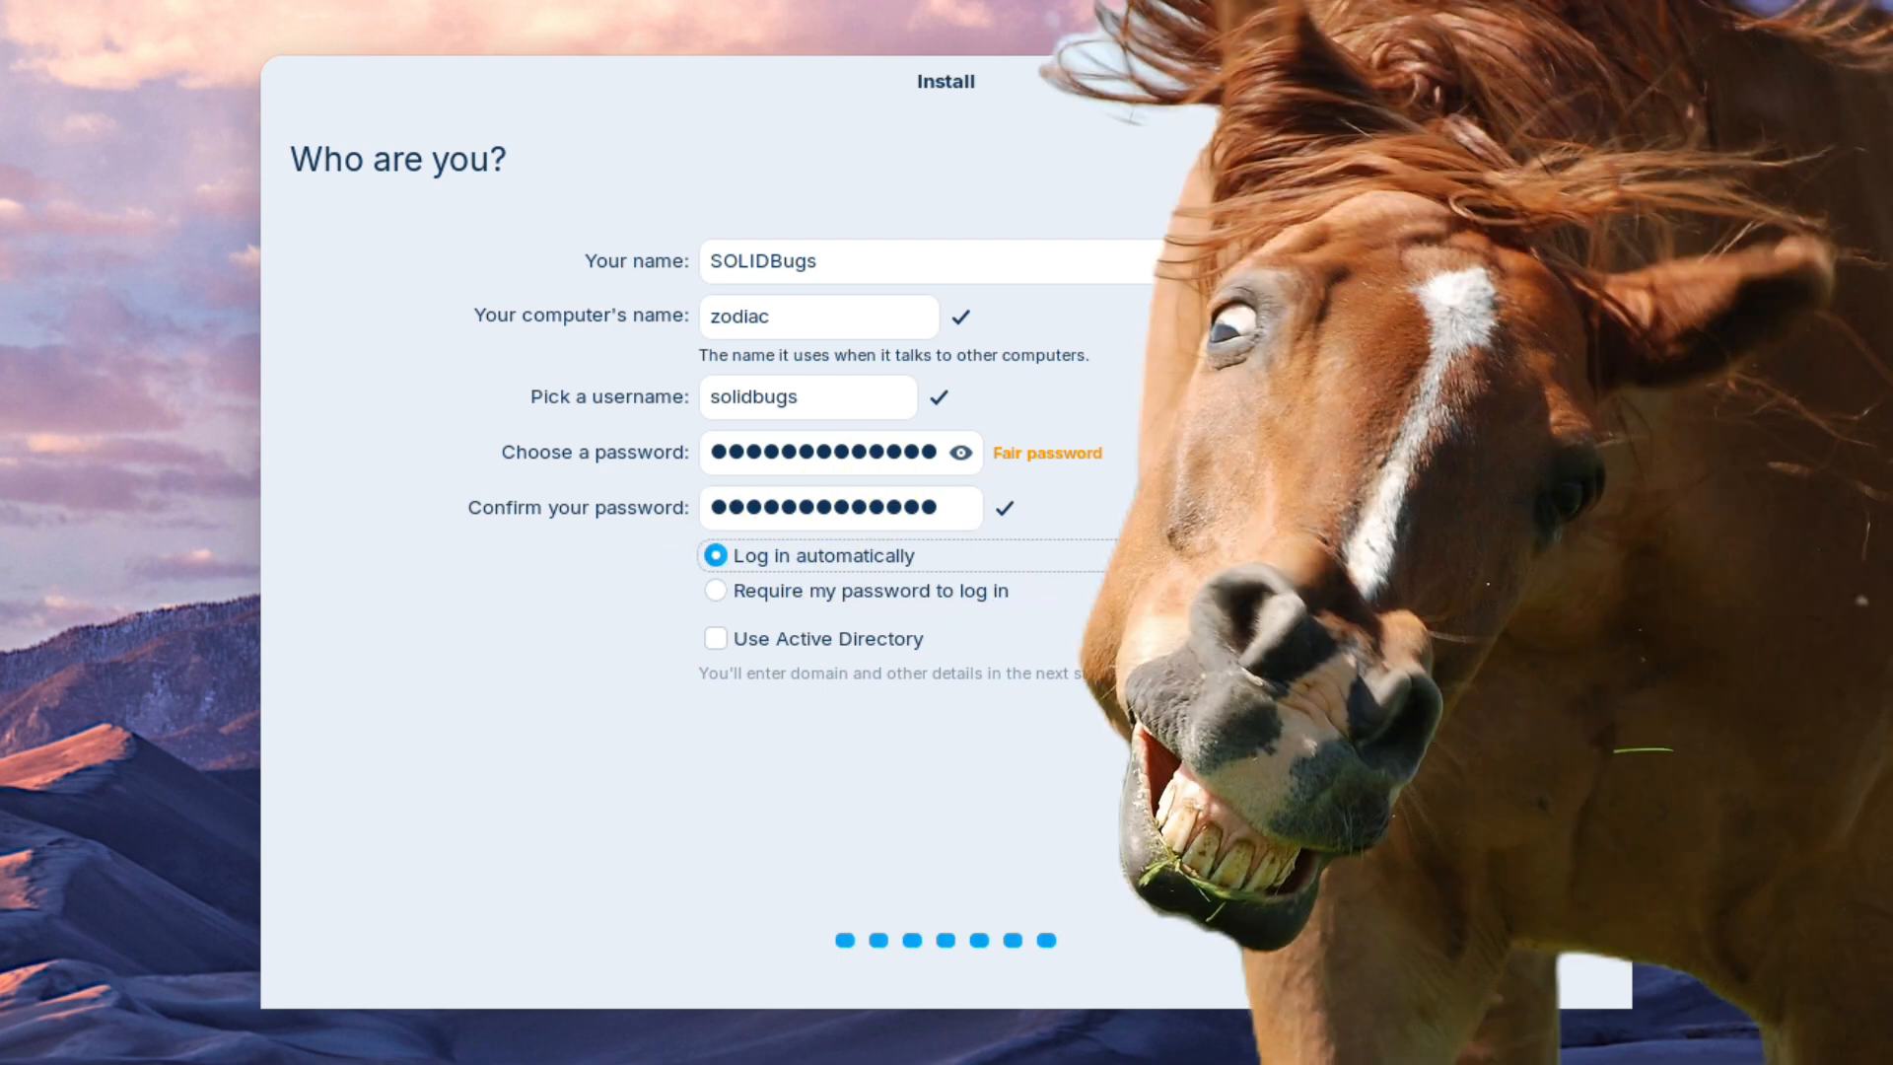
left_click(1553, 875)
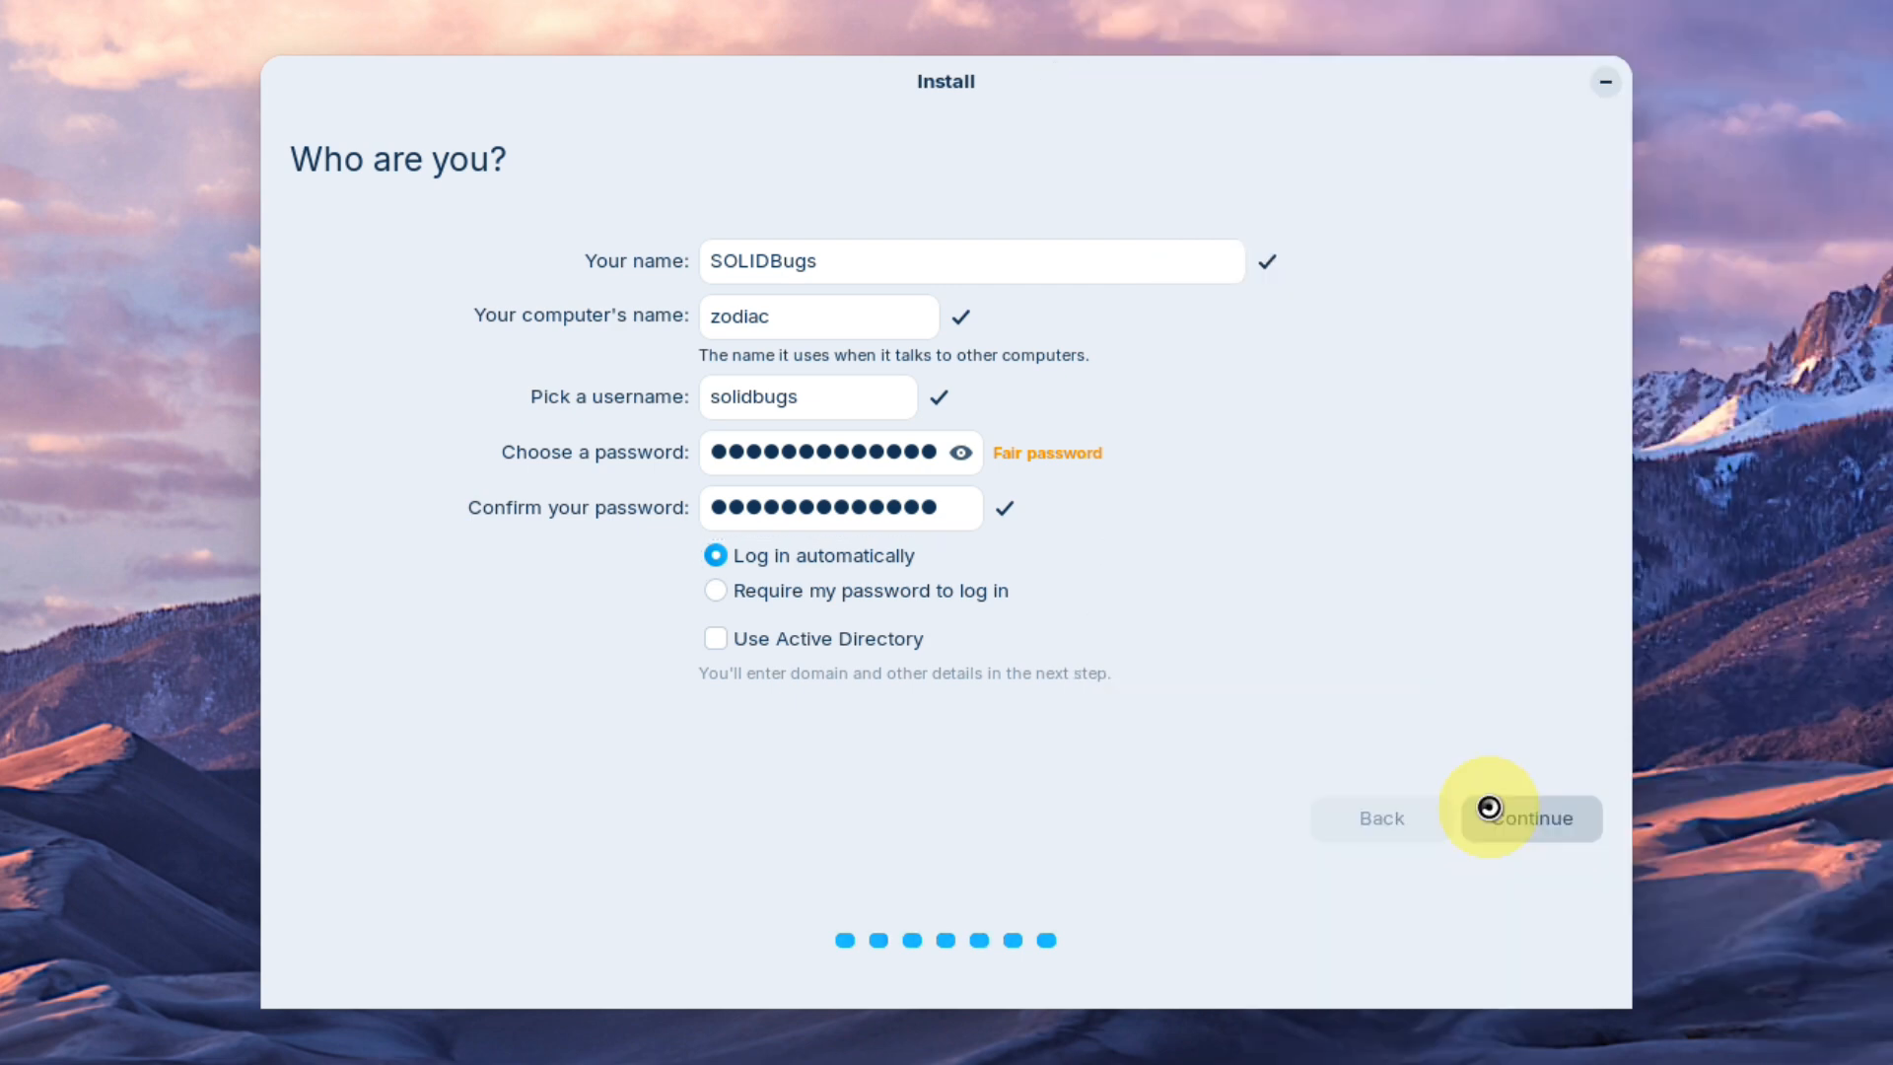
left_click(1489, 806)
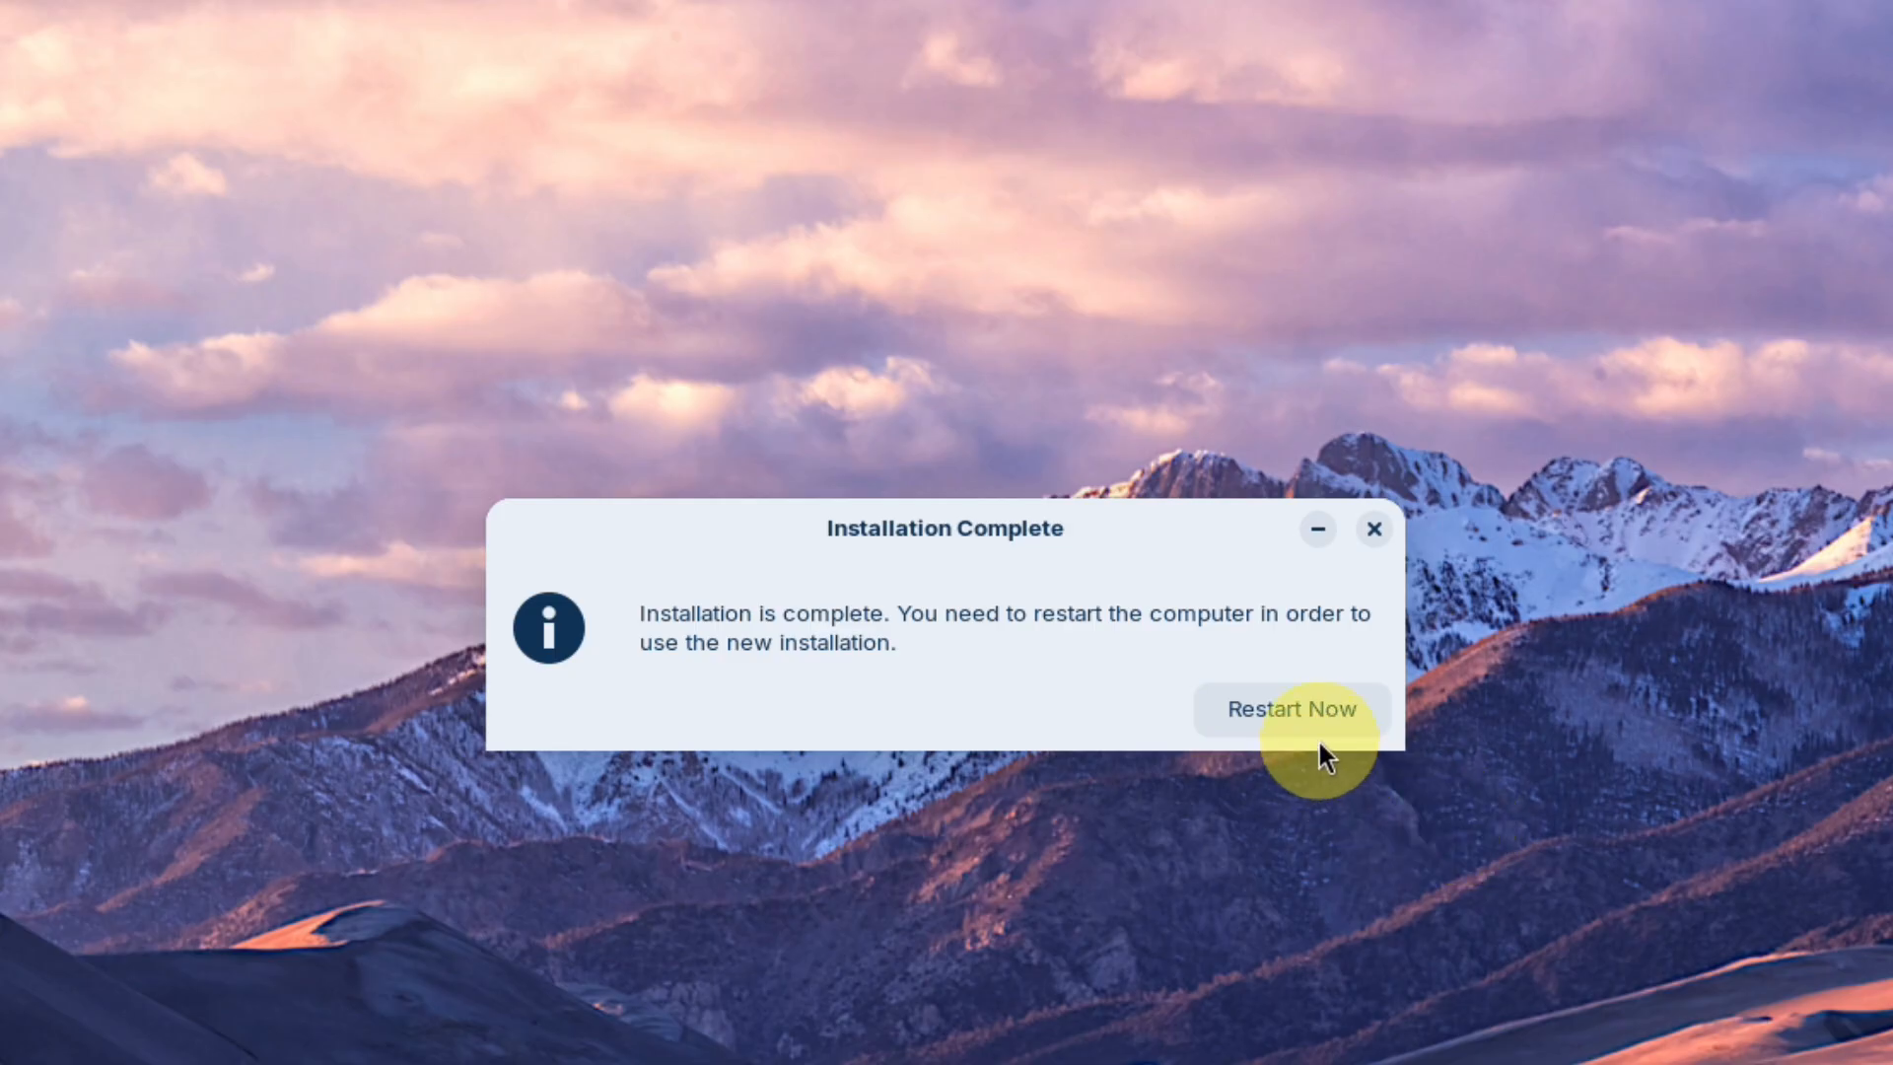
Step: Restart after the installation and switch the virtual machine's CD/DVD drive from the ISO image to the physical drive
left_click(1272, 569)
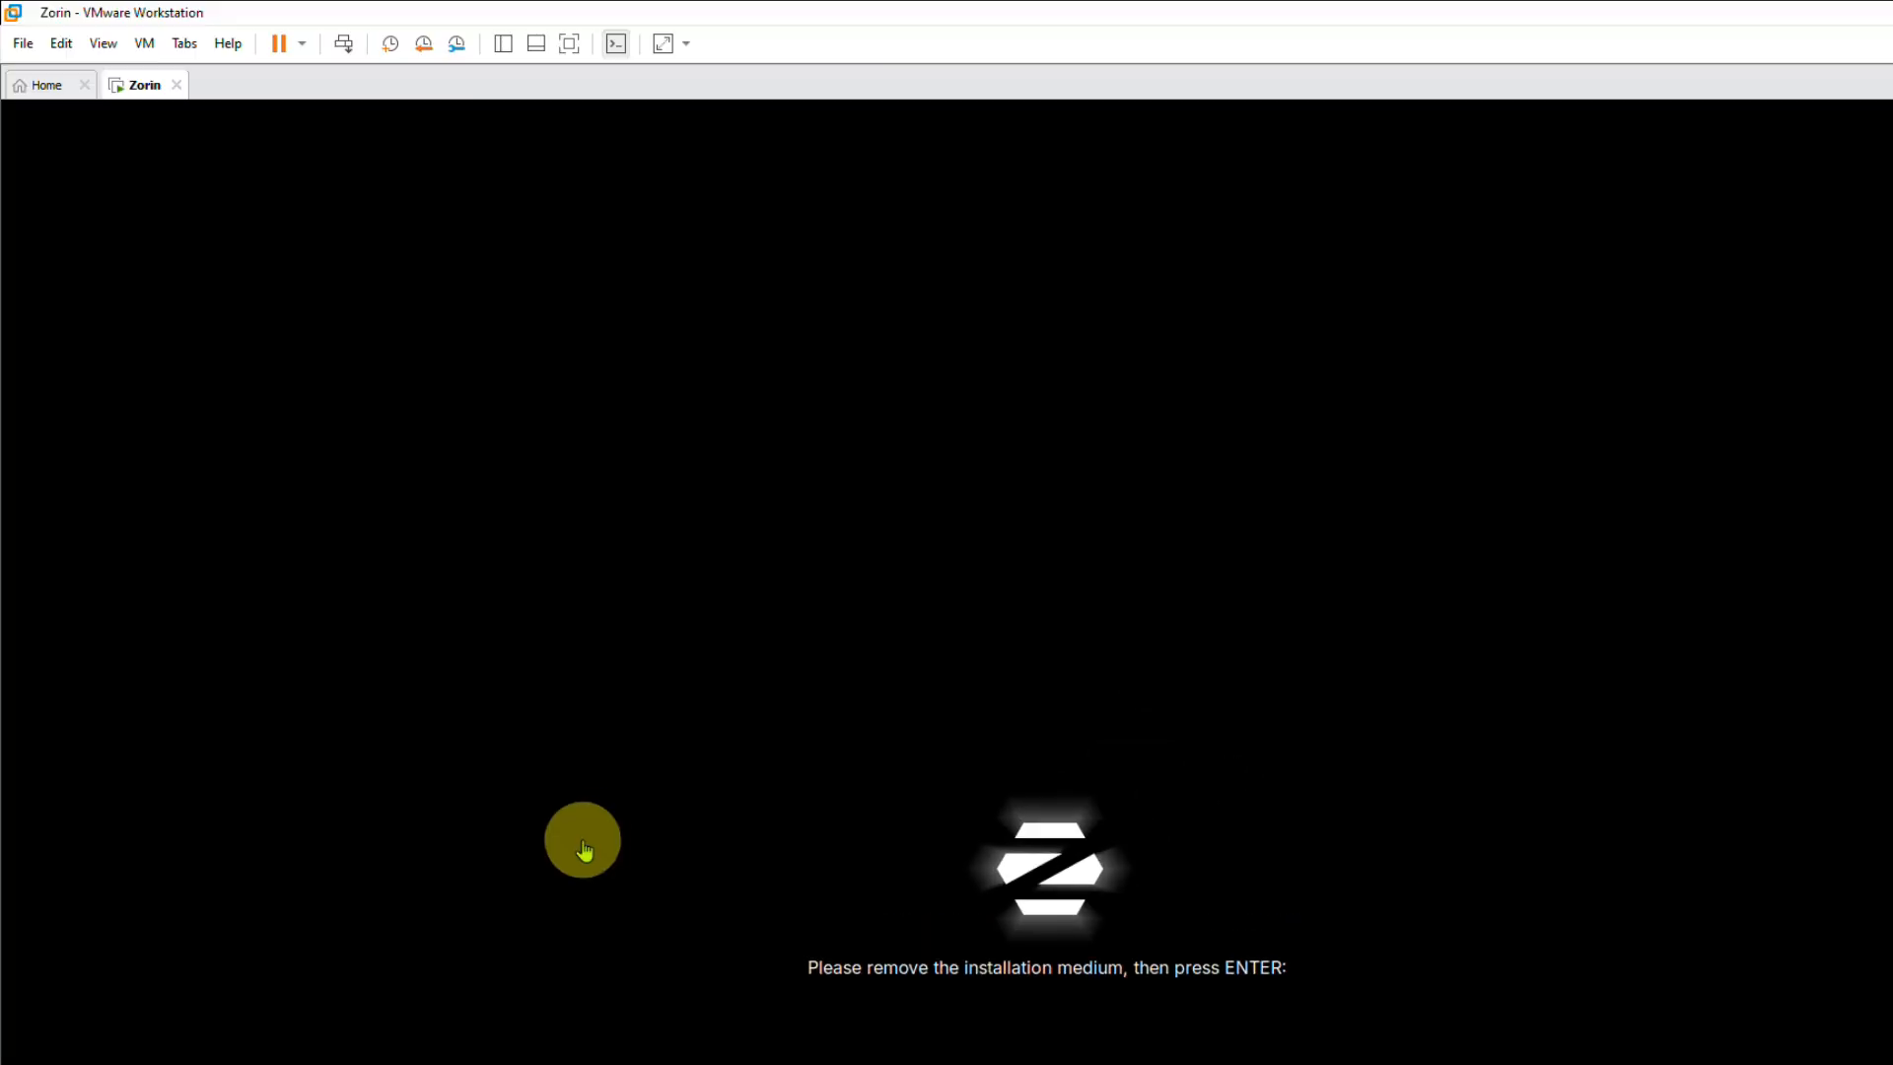
key("ctrl+d")
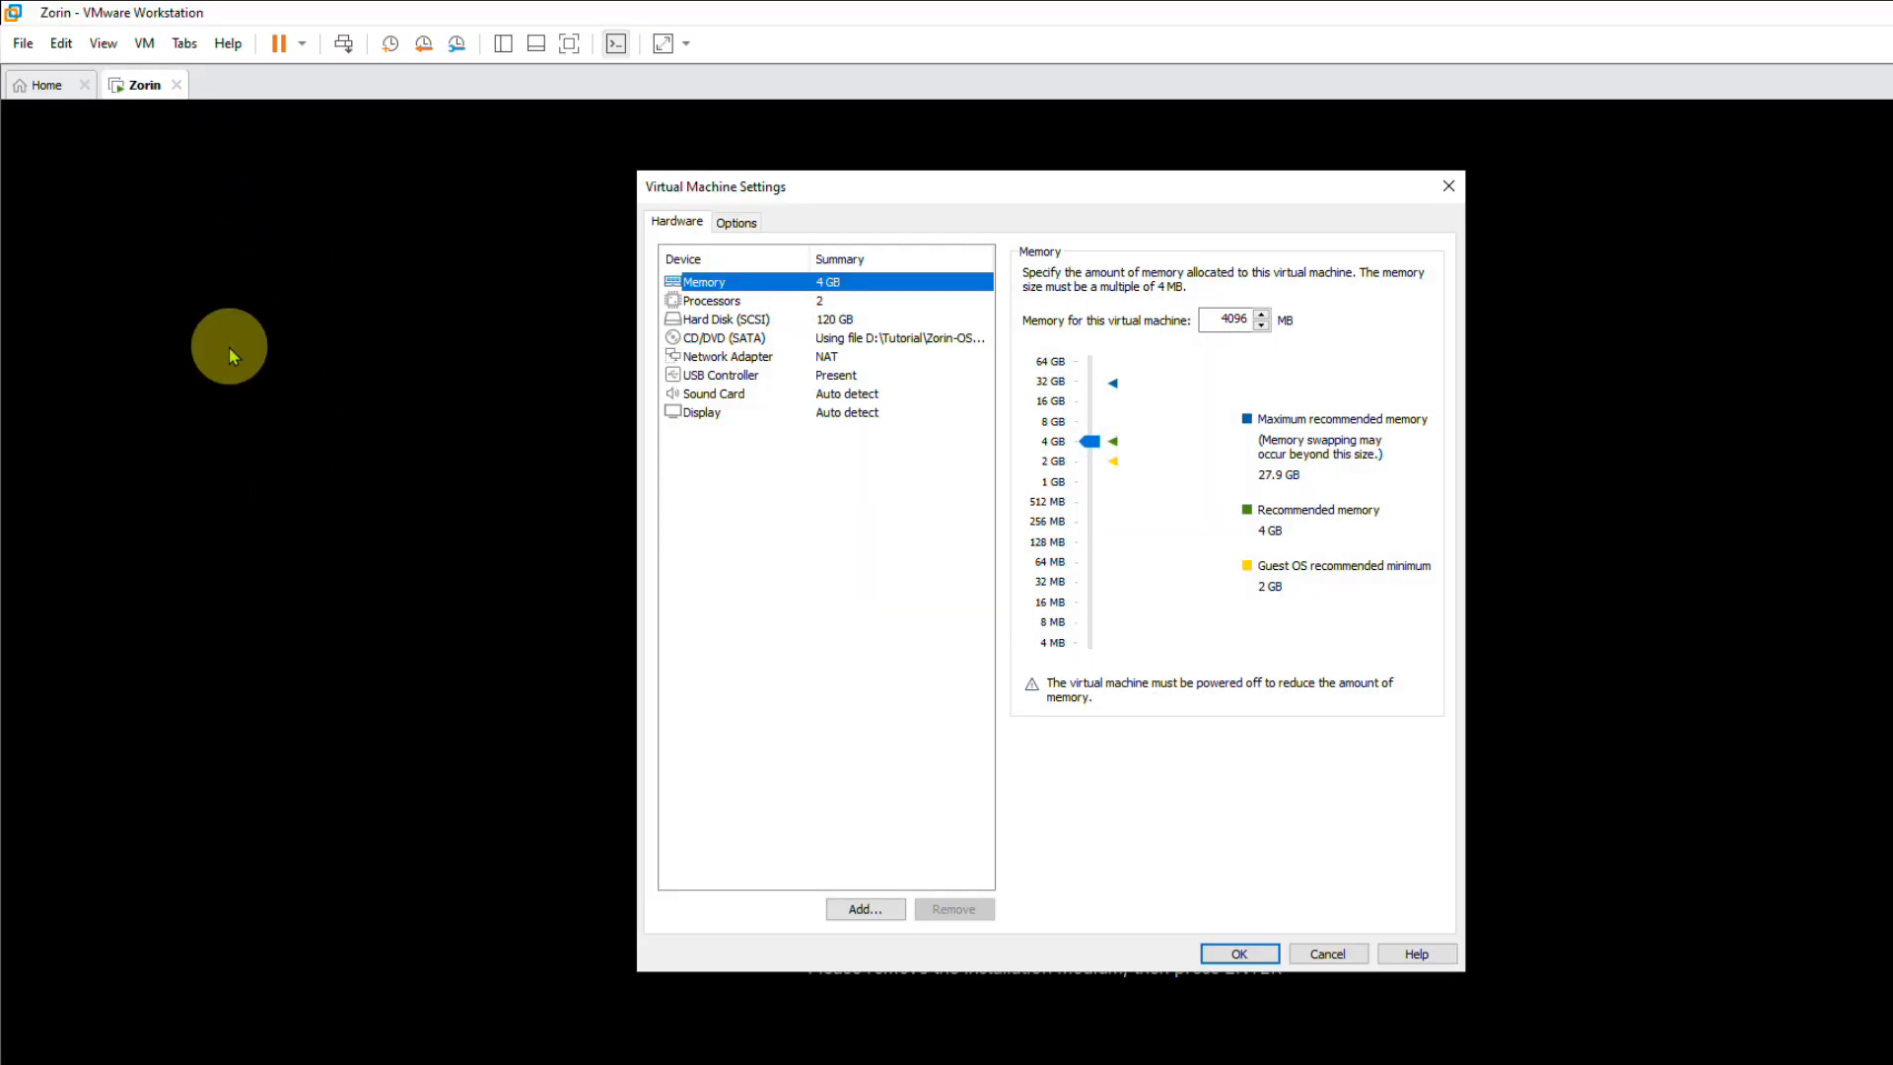
left_click(727, 340)
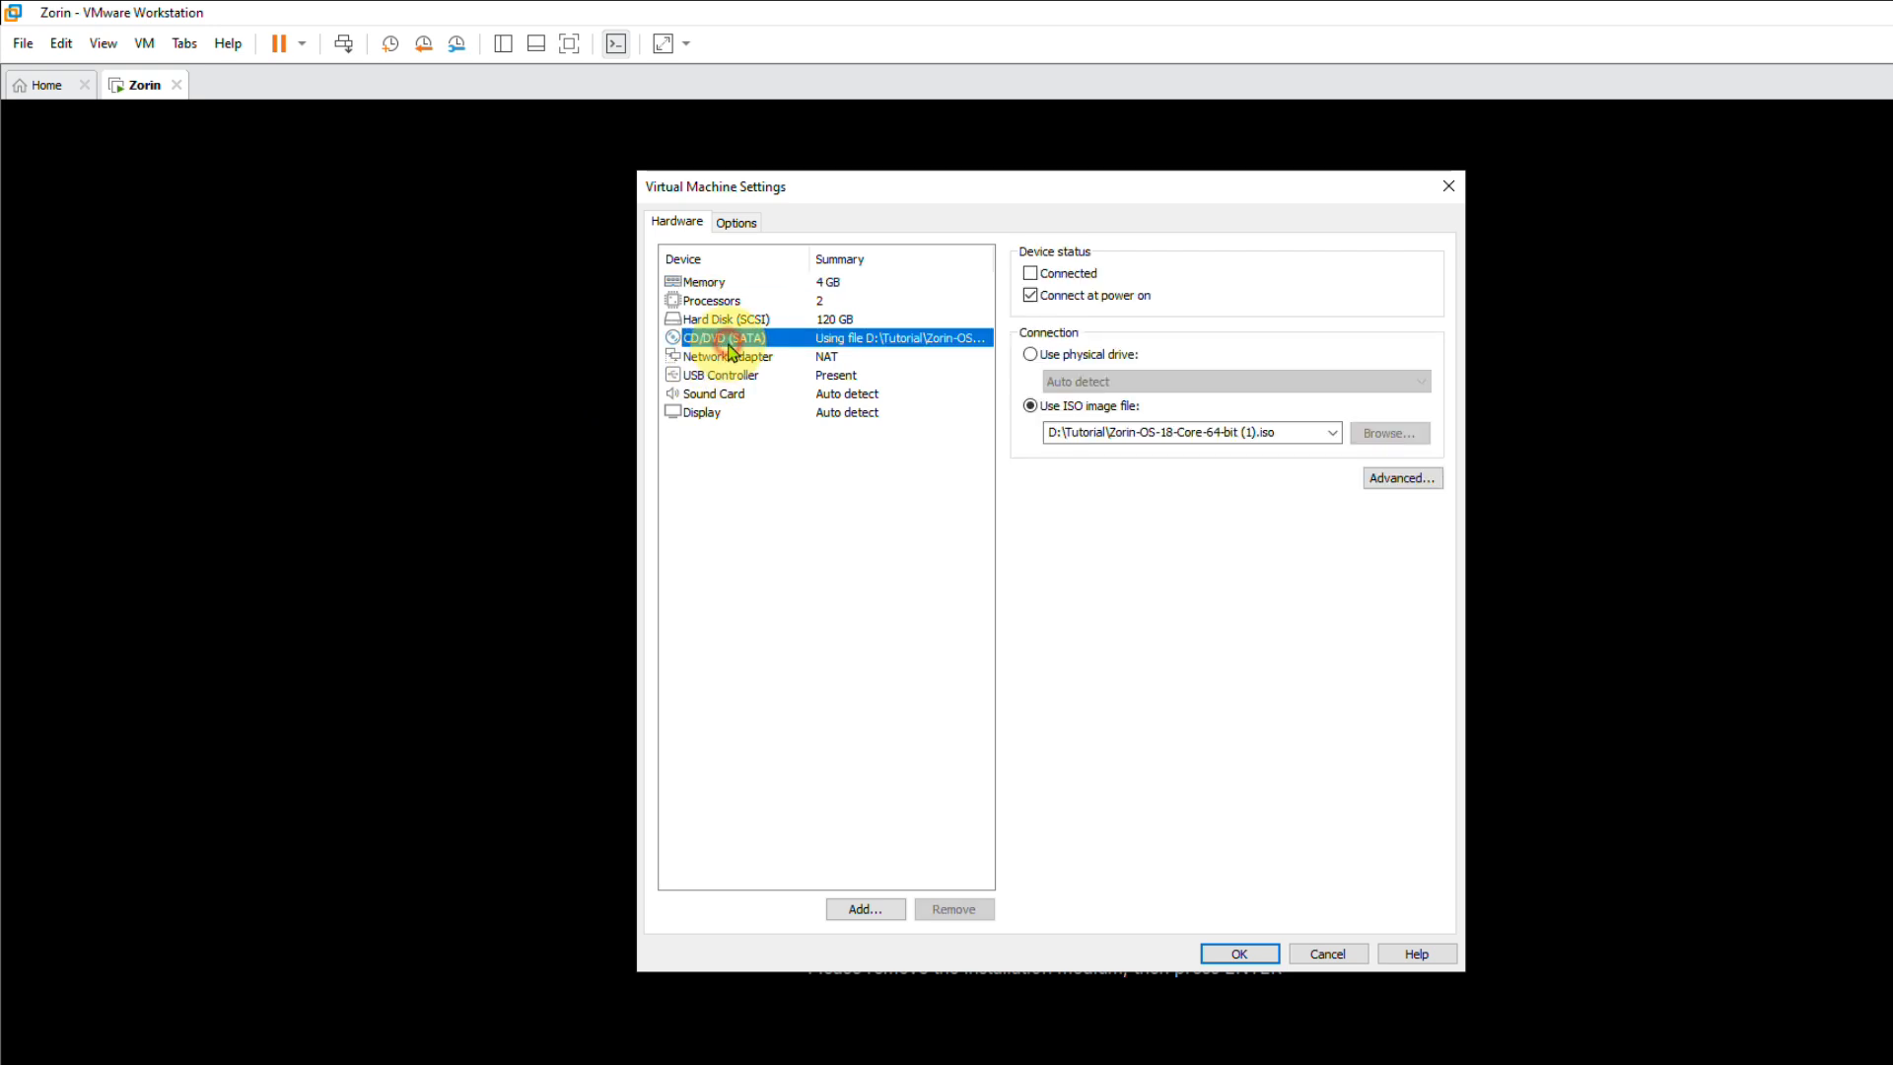
left_click(1031, 356)
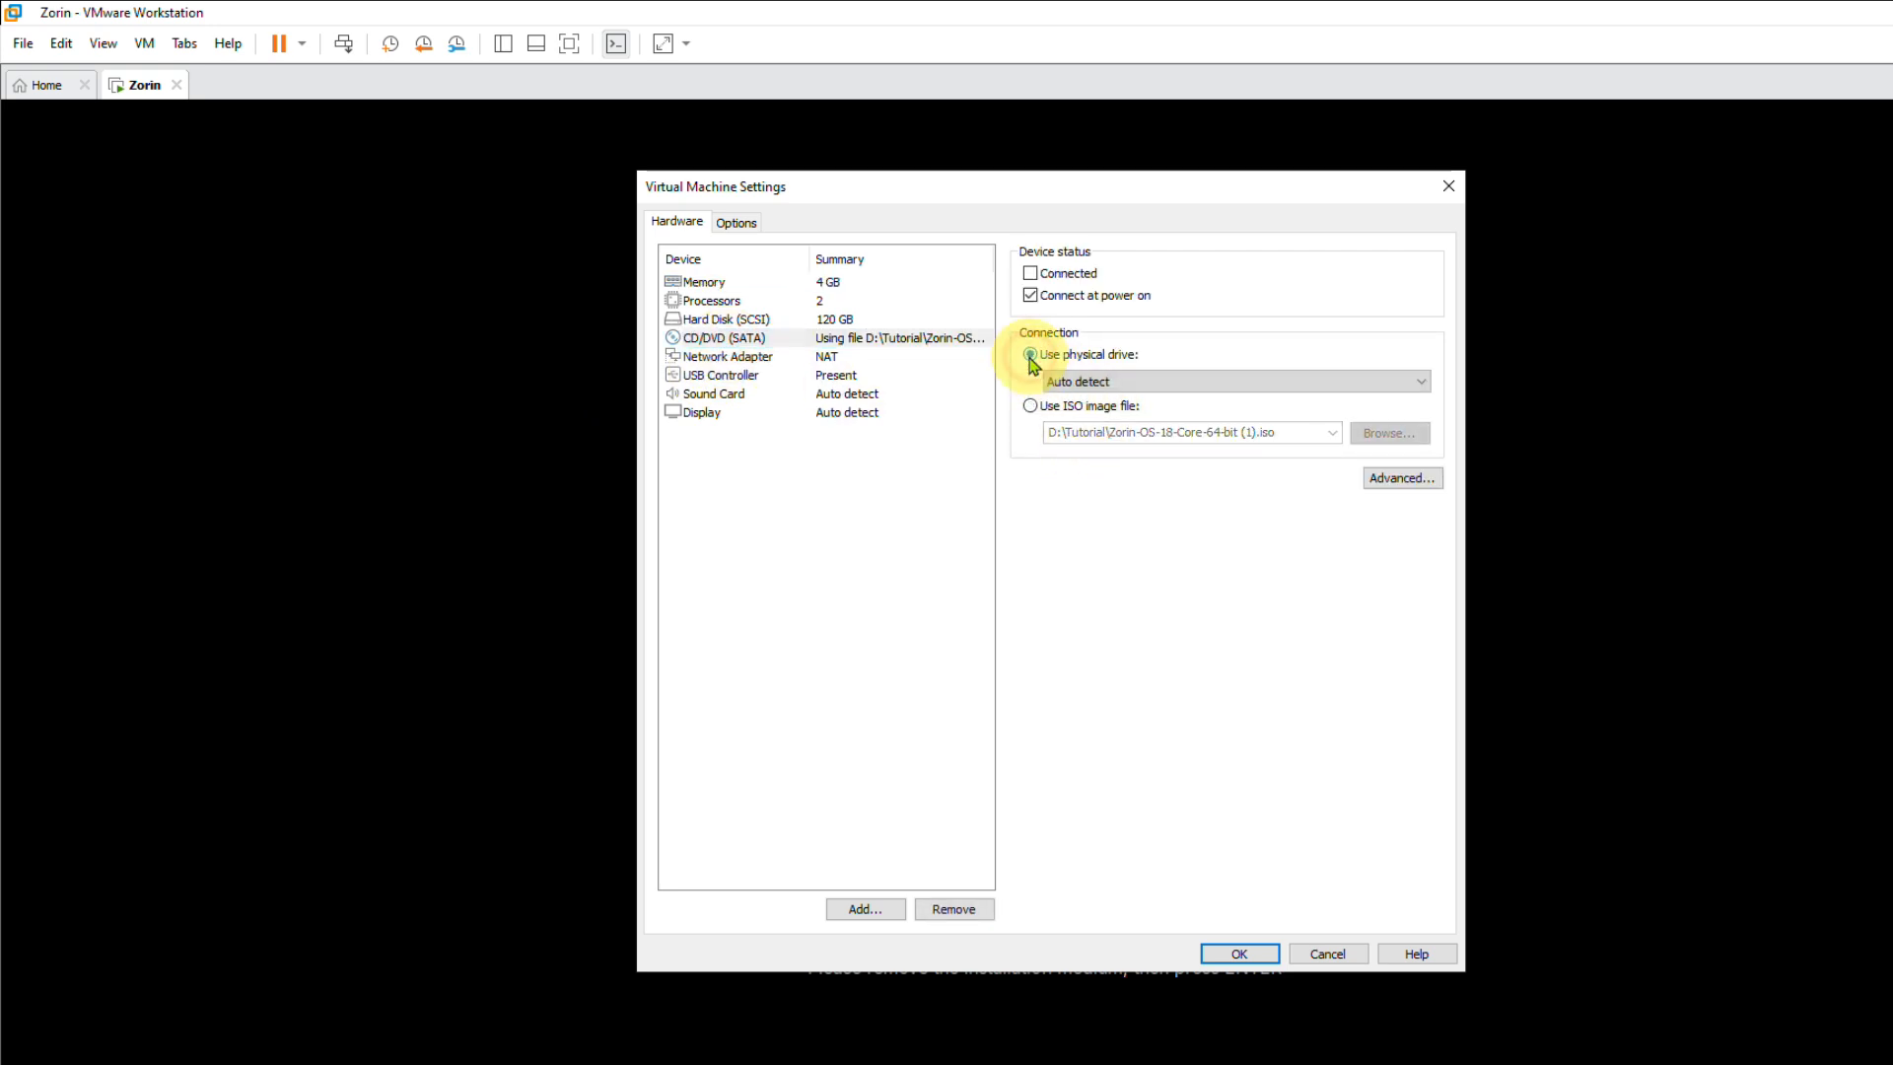
left_click(1259, 955)
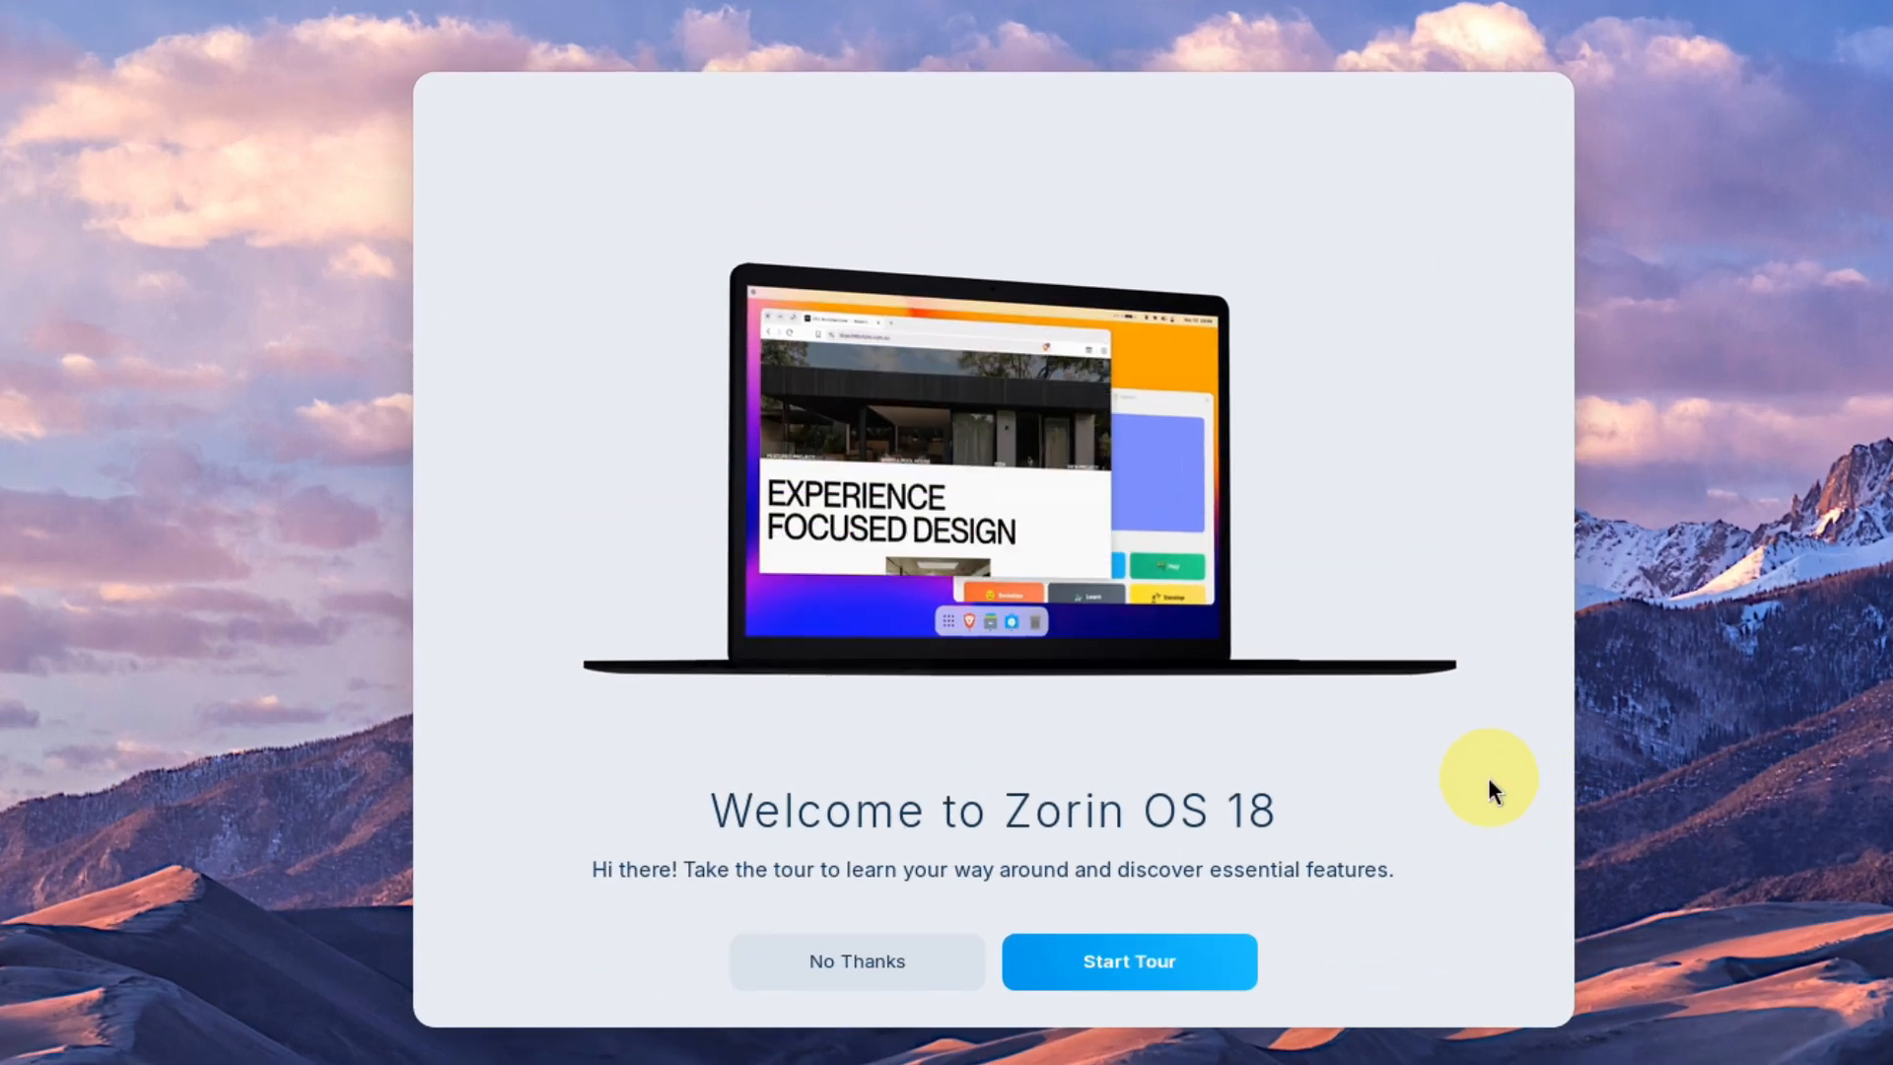
Step: Start the Zorin OS welcome tour and look through the desktop layouts in Zorin Appearance, leaving the layout as it is
left_click(1181, 965)
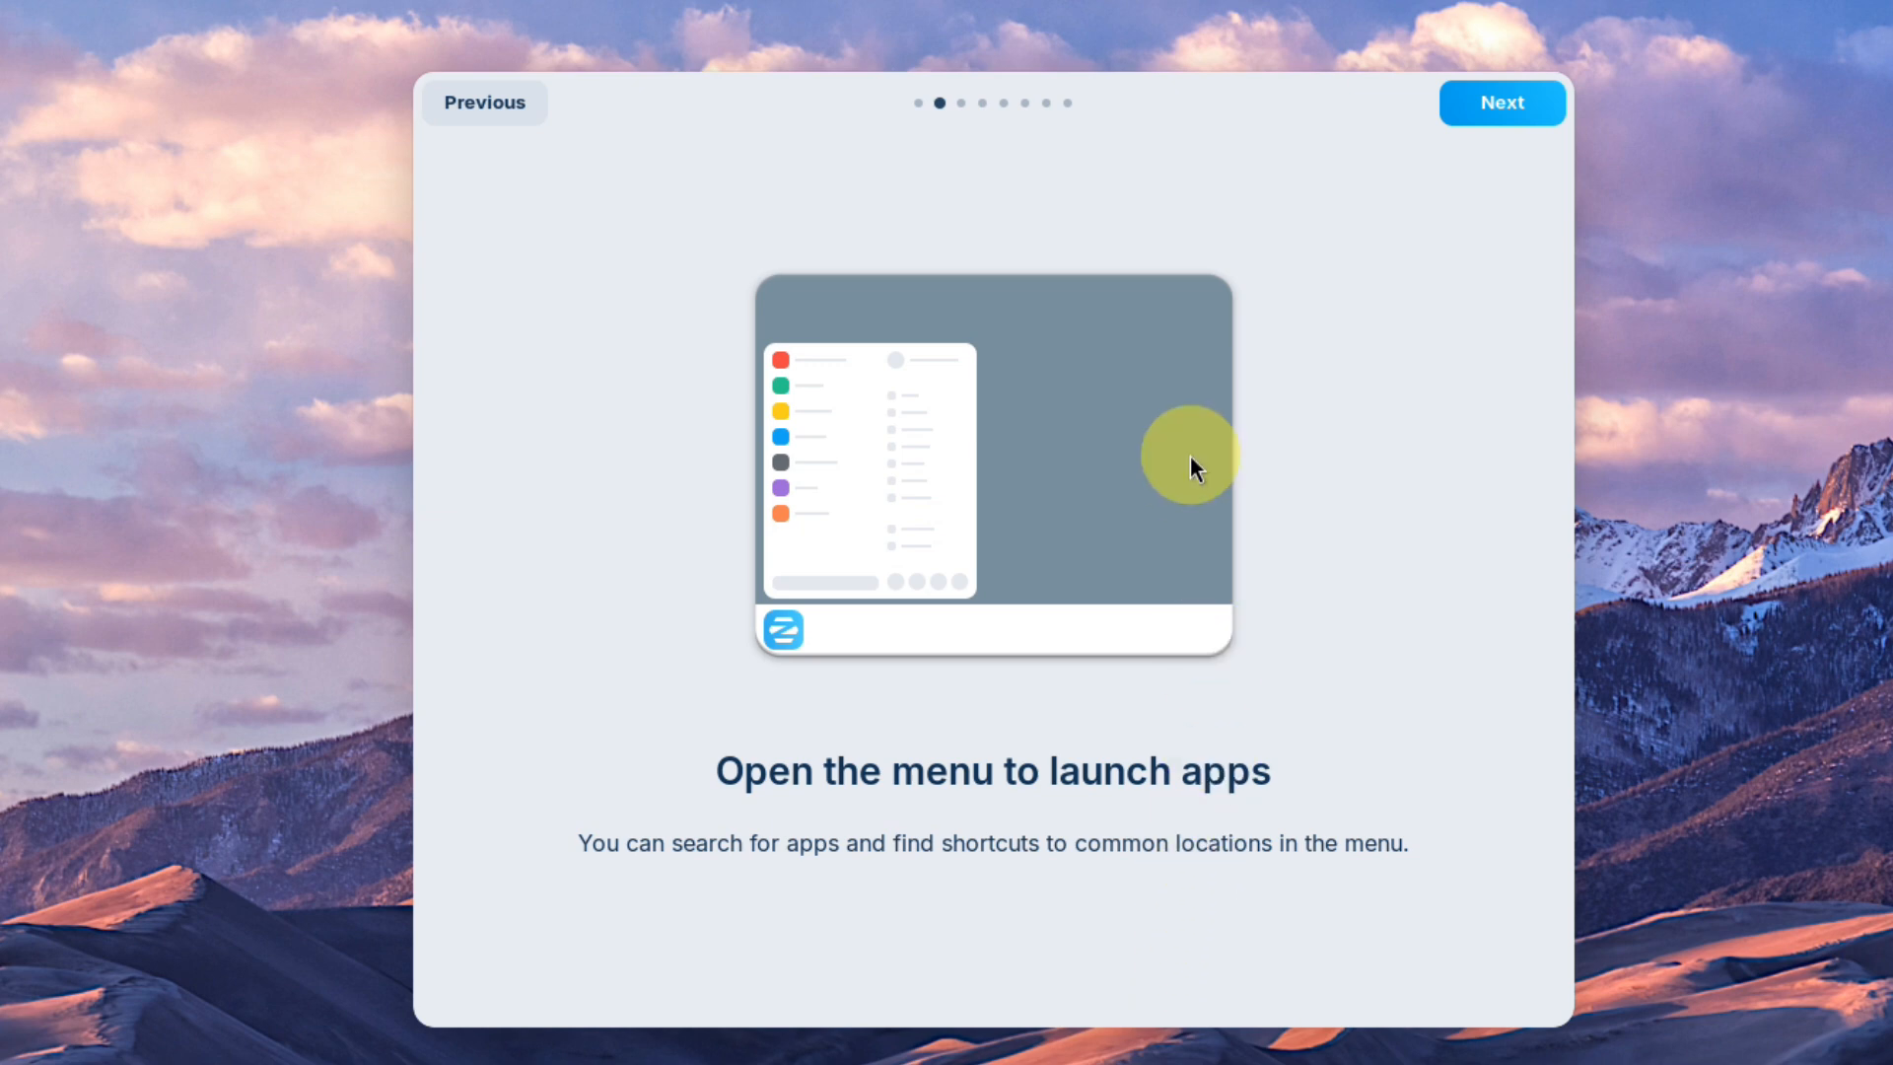
left_click(1493, 112)
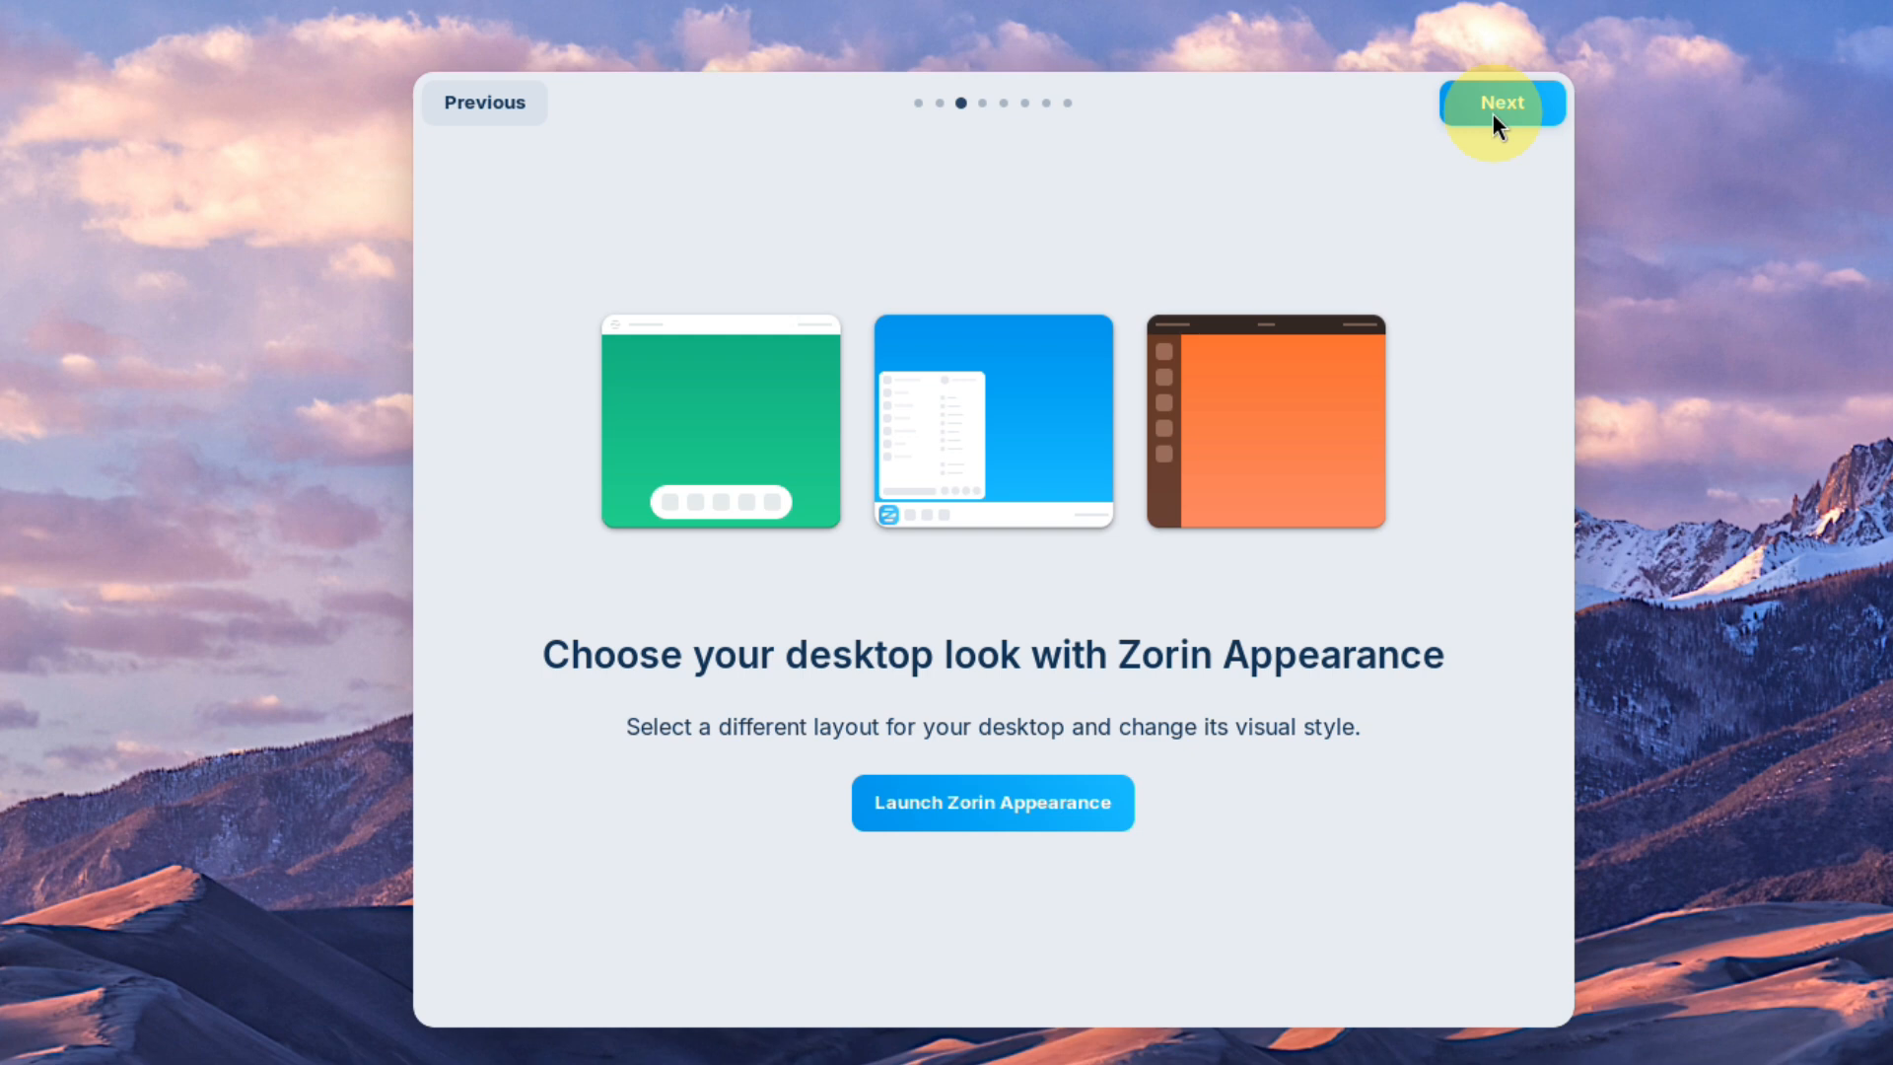
left_click(1056, 810)
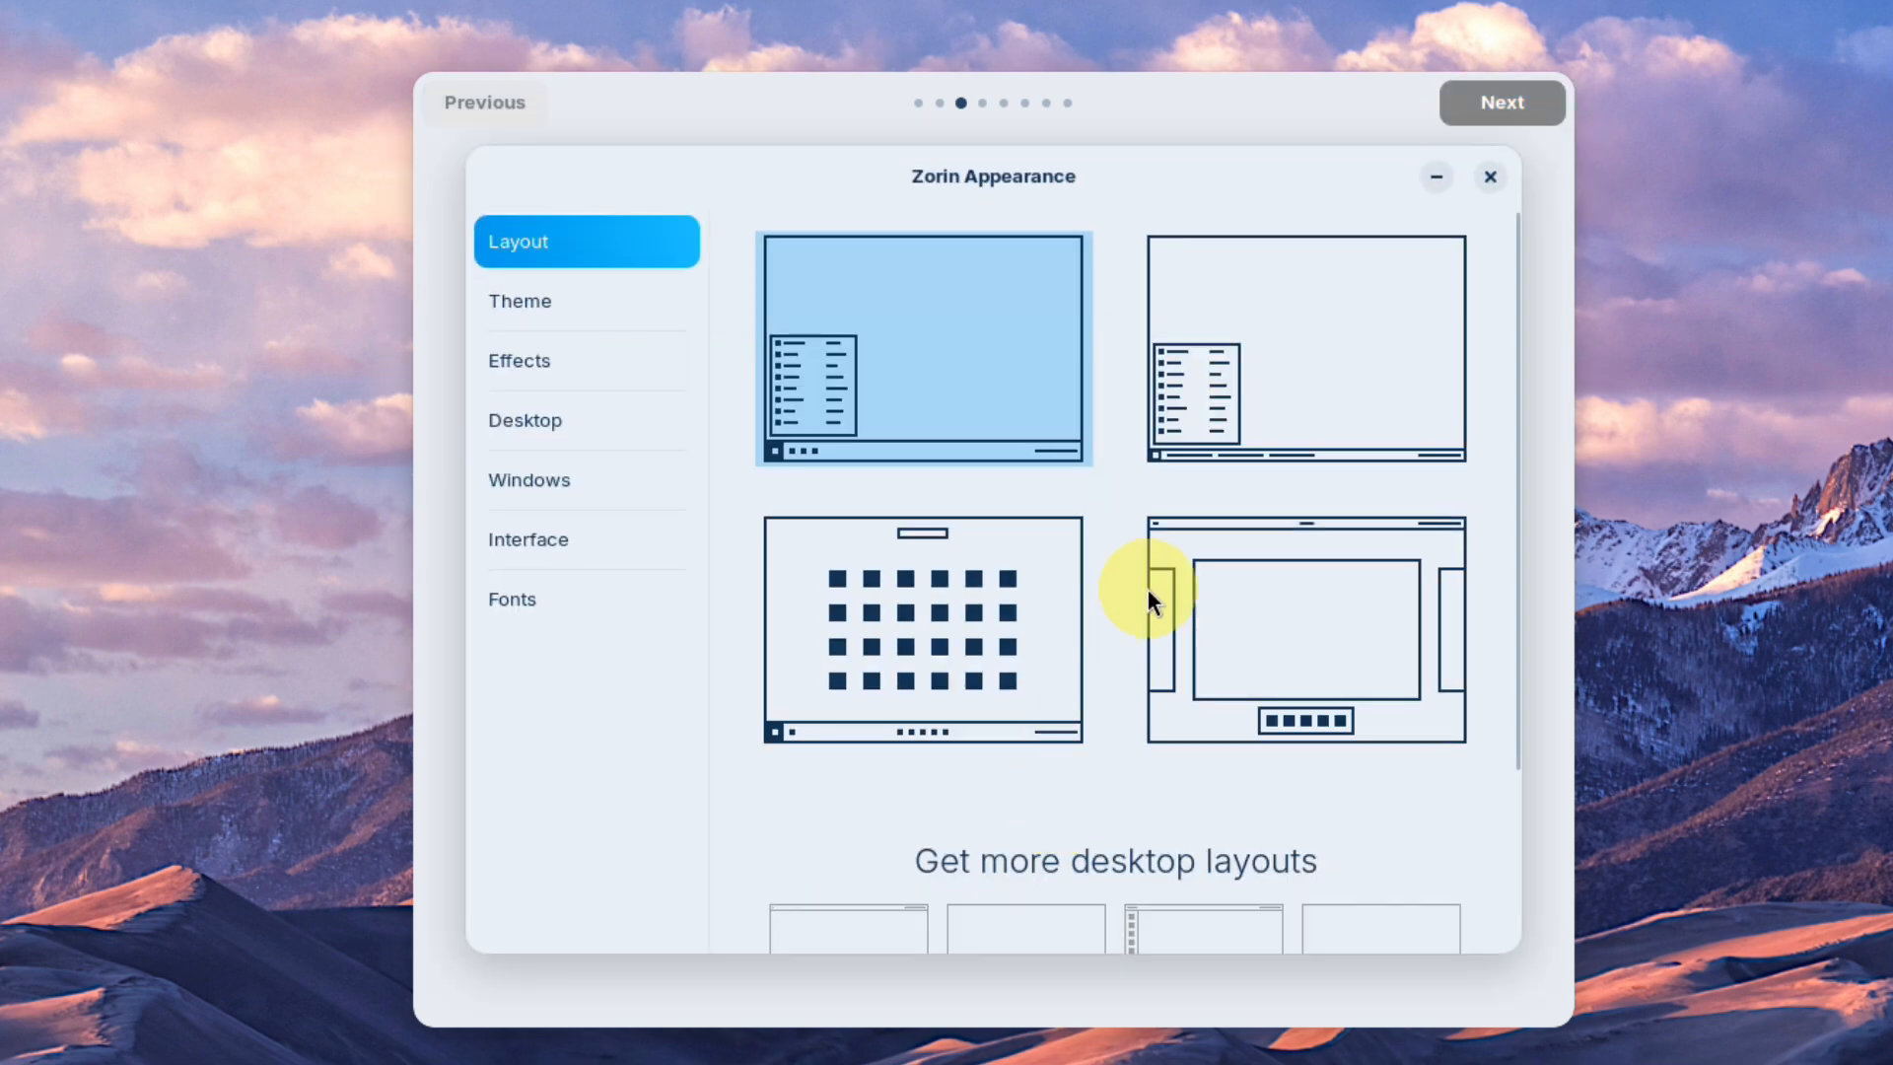
scroll(1147, 588, "down", 3)
scroll(1147, 596, "down", 1)
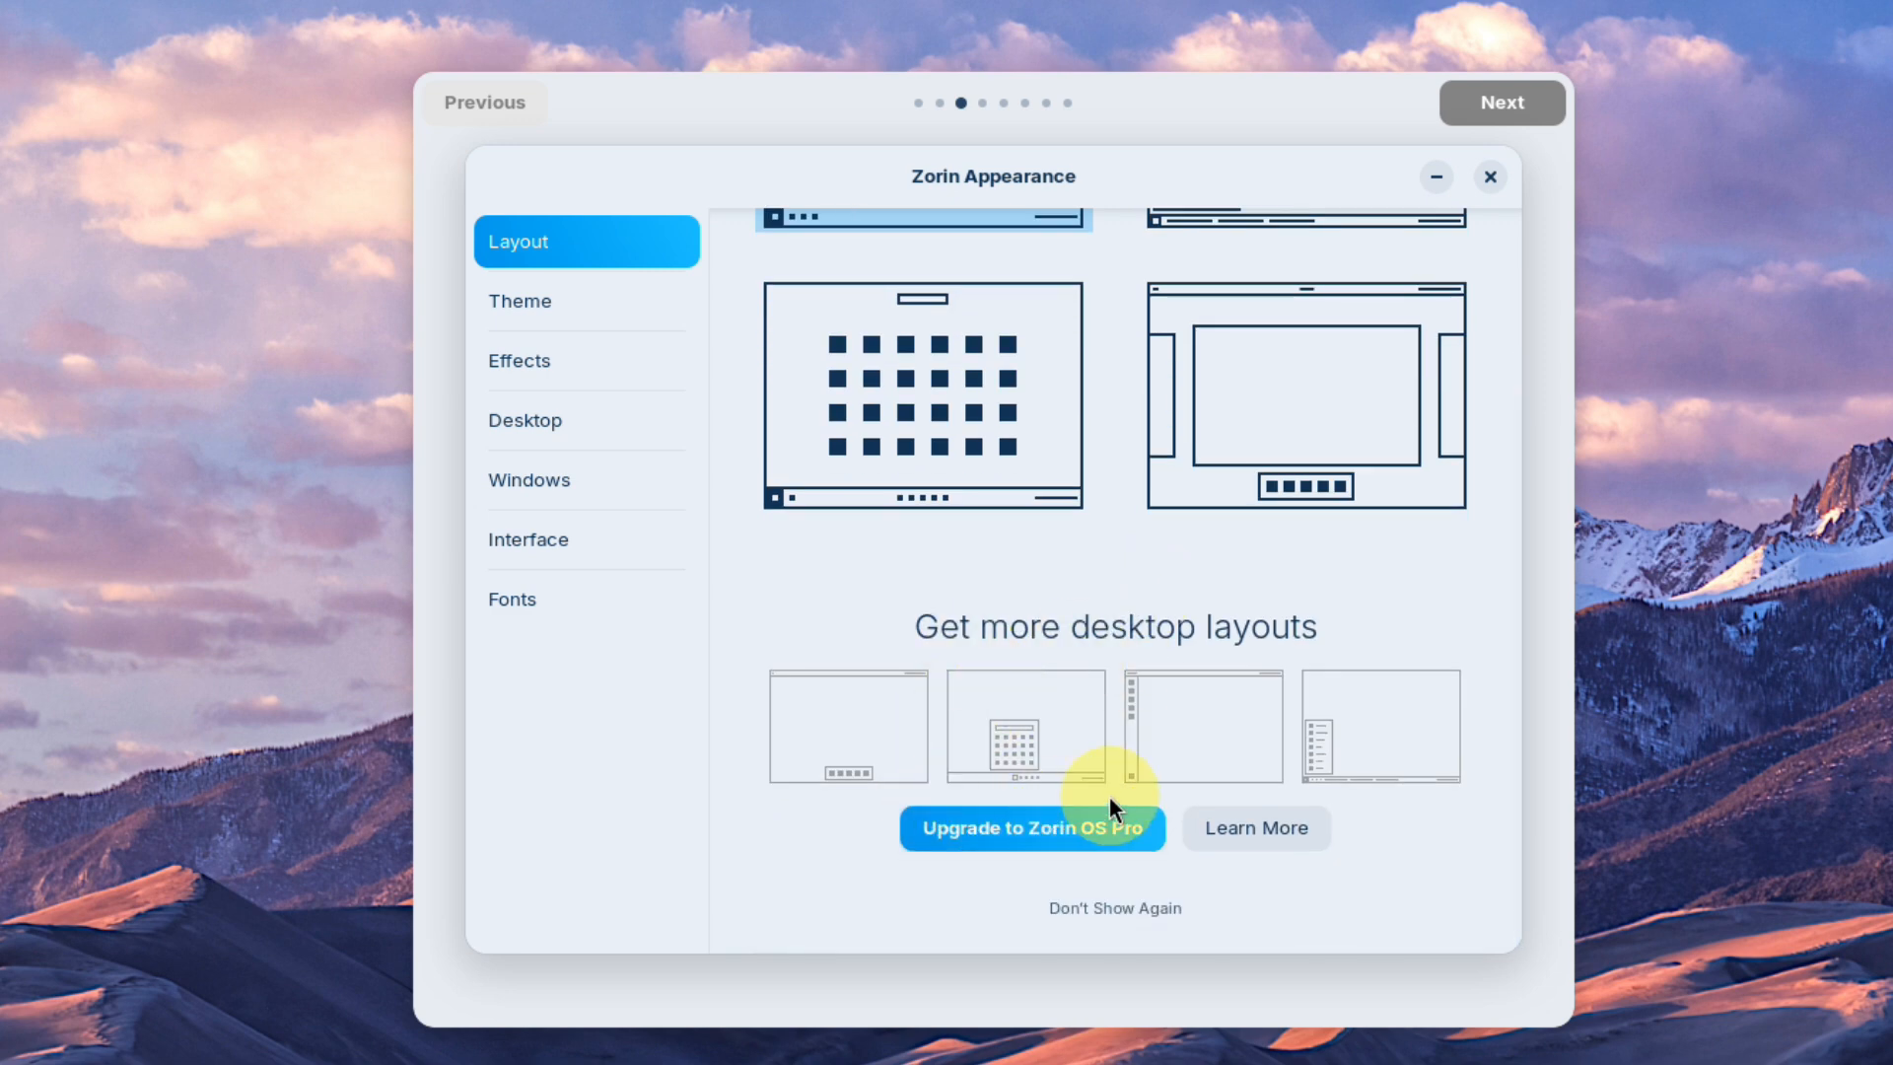
scroll(1109, 797, "up", 5)
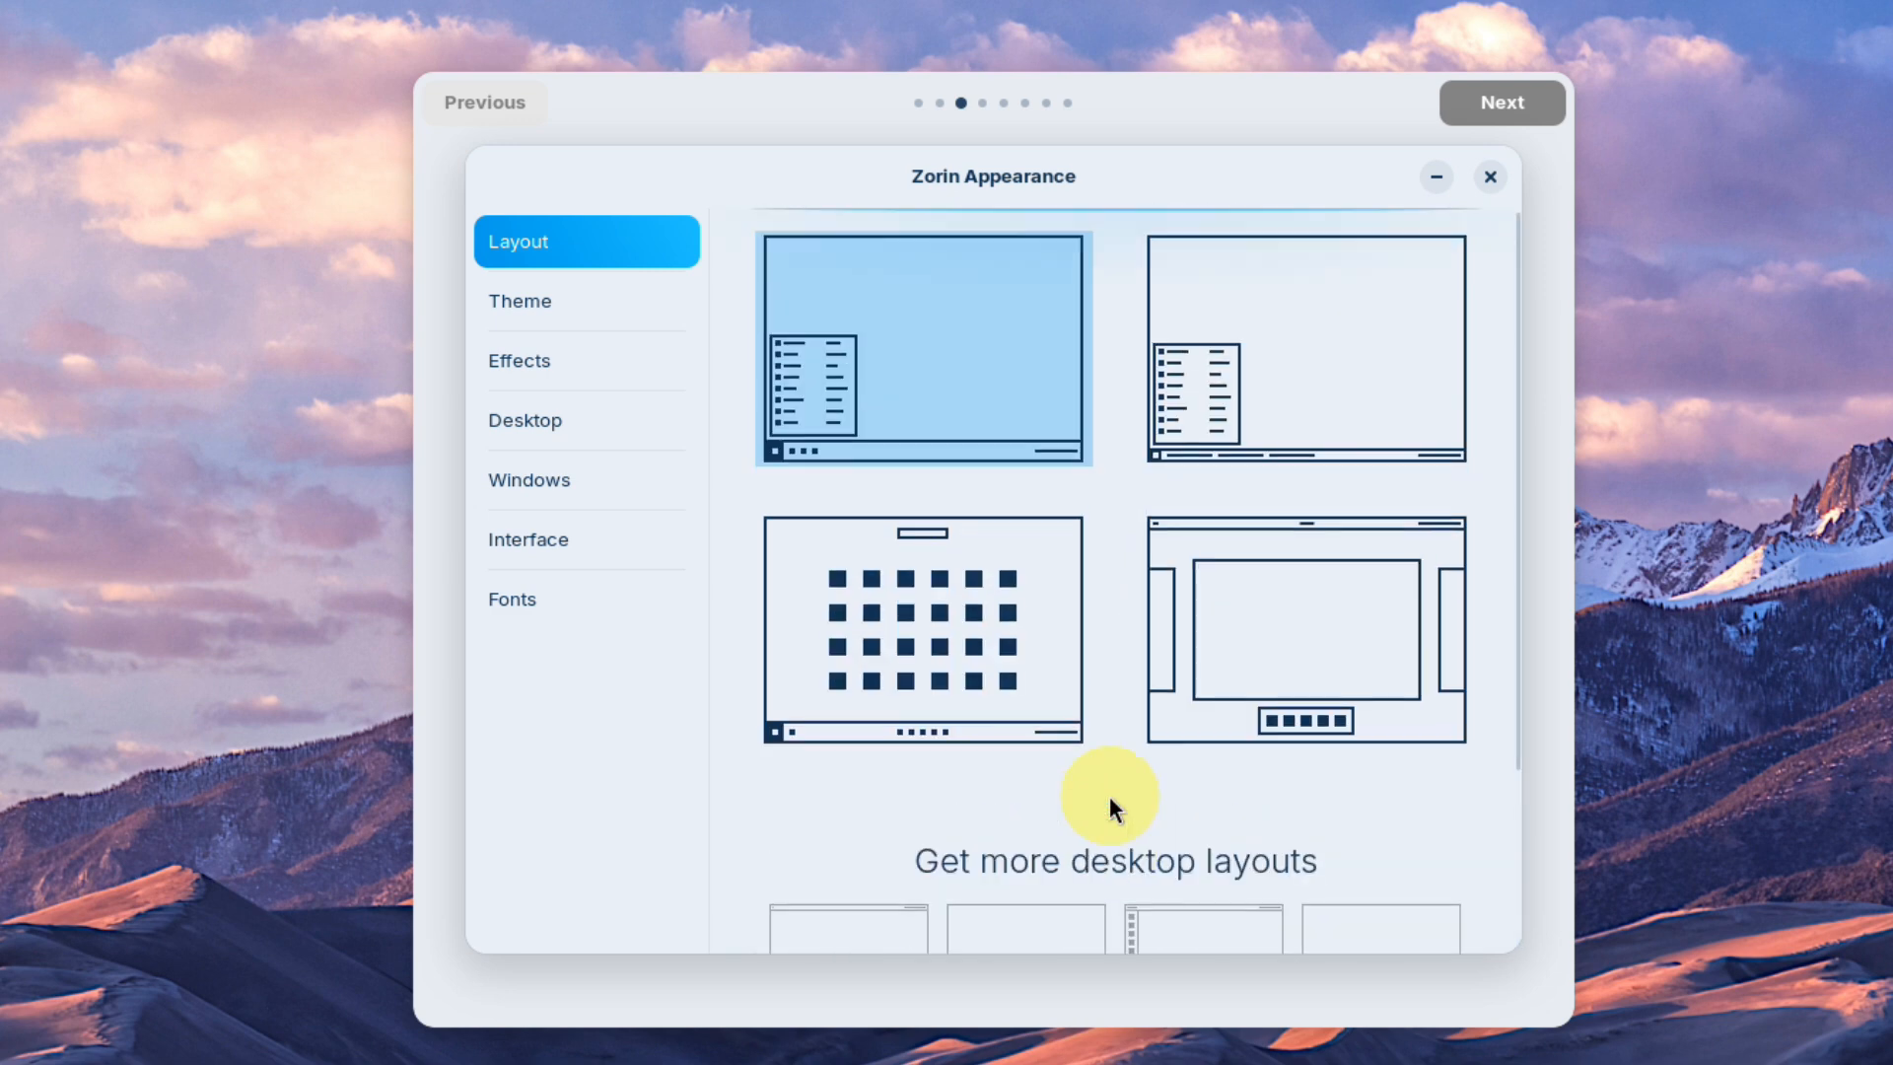
left_click(1491, 177)
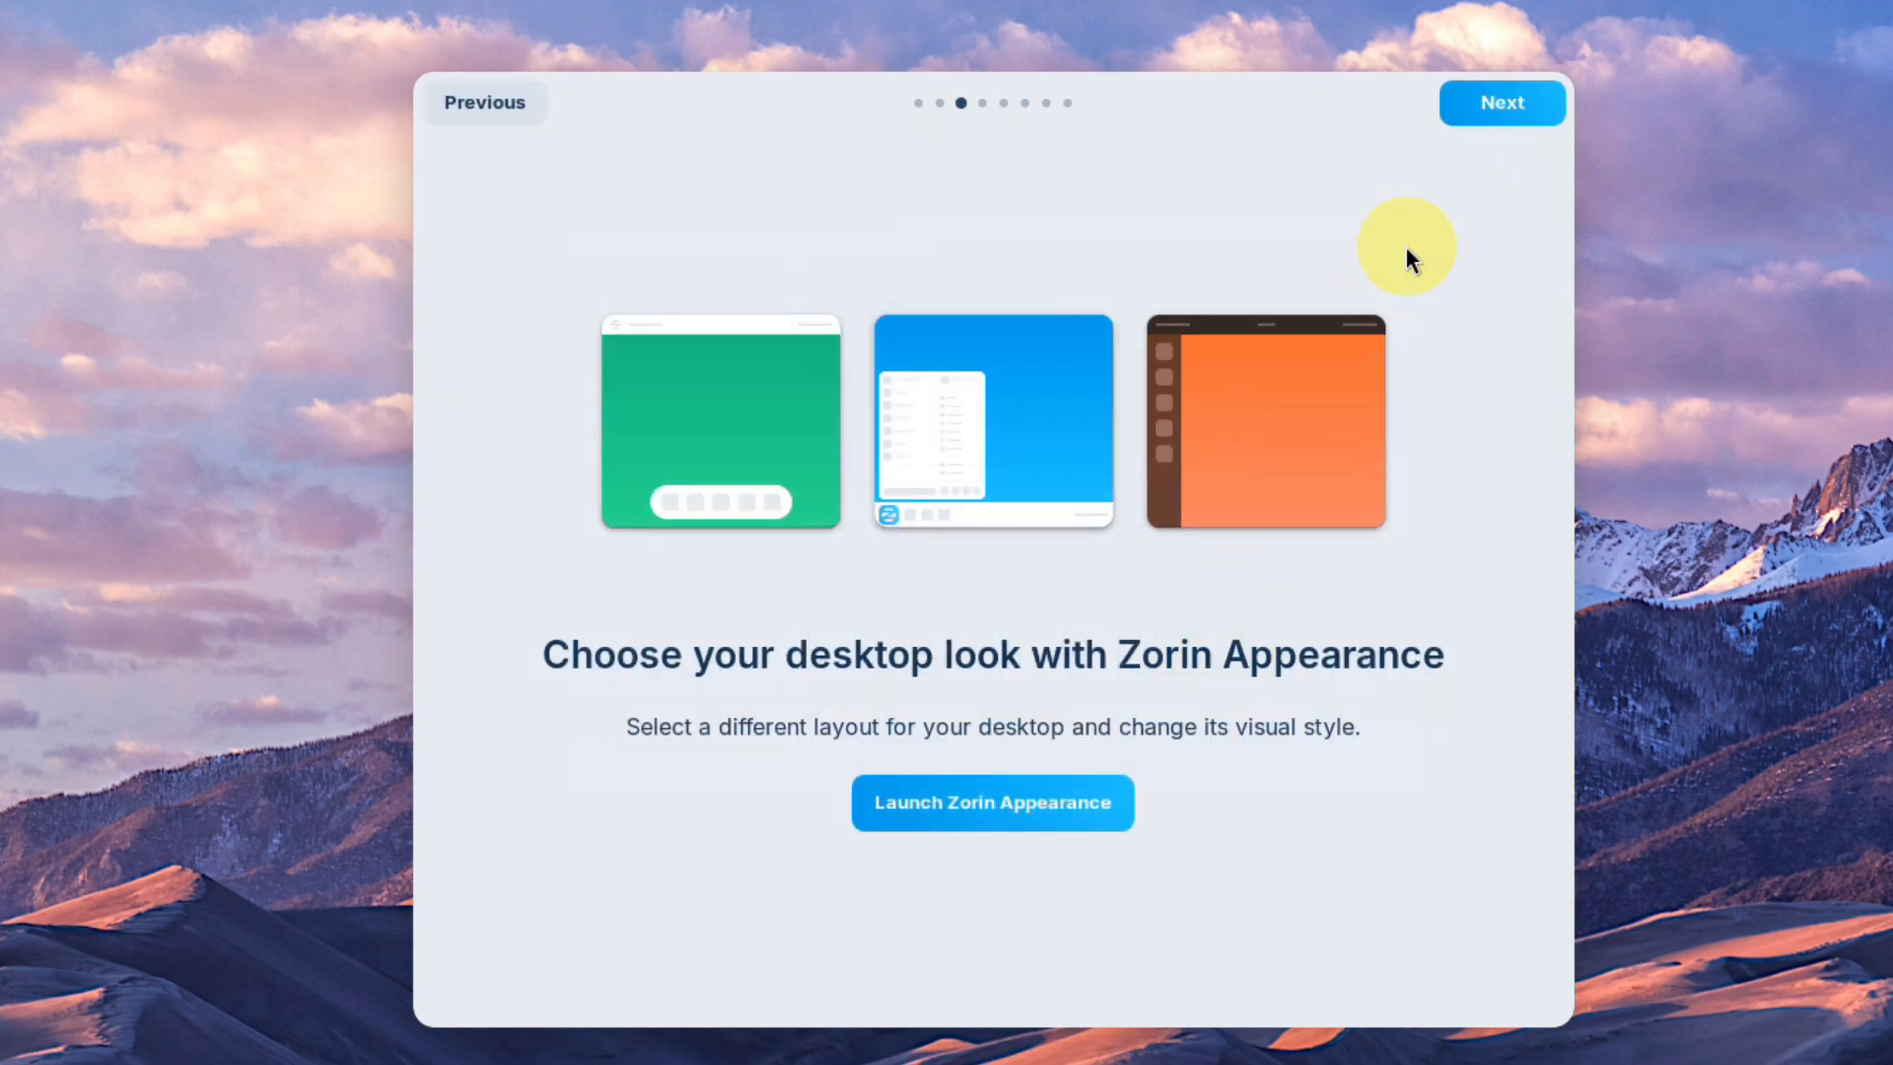
Step: Try to install VM Tools for VMware from the tour, go through its remaining pages, and close it
left_click(1500, 115)
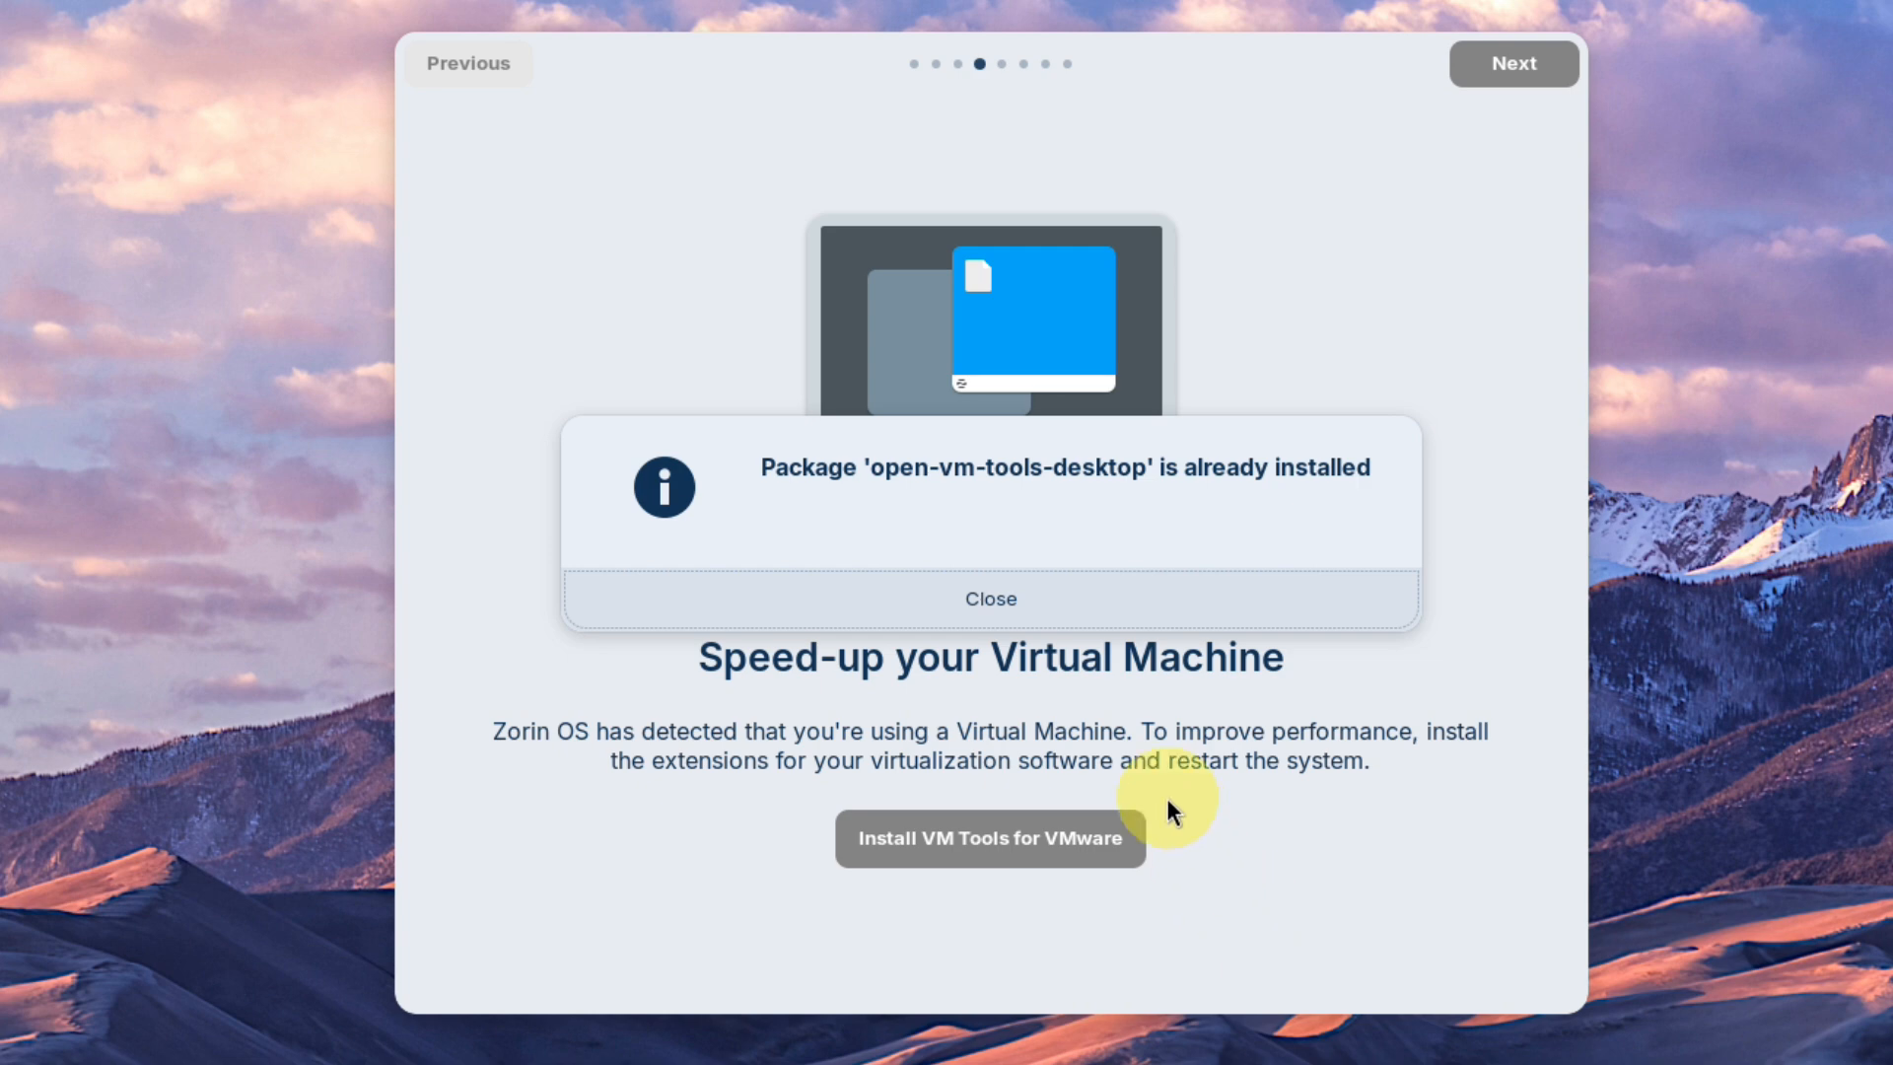
left_click(1019, 598)
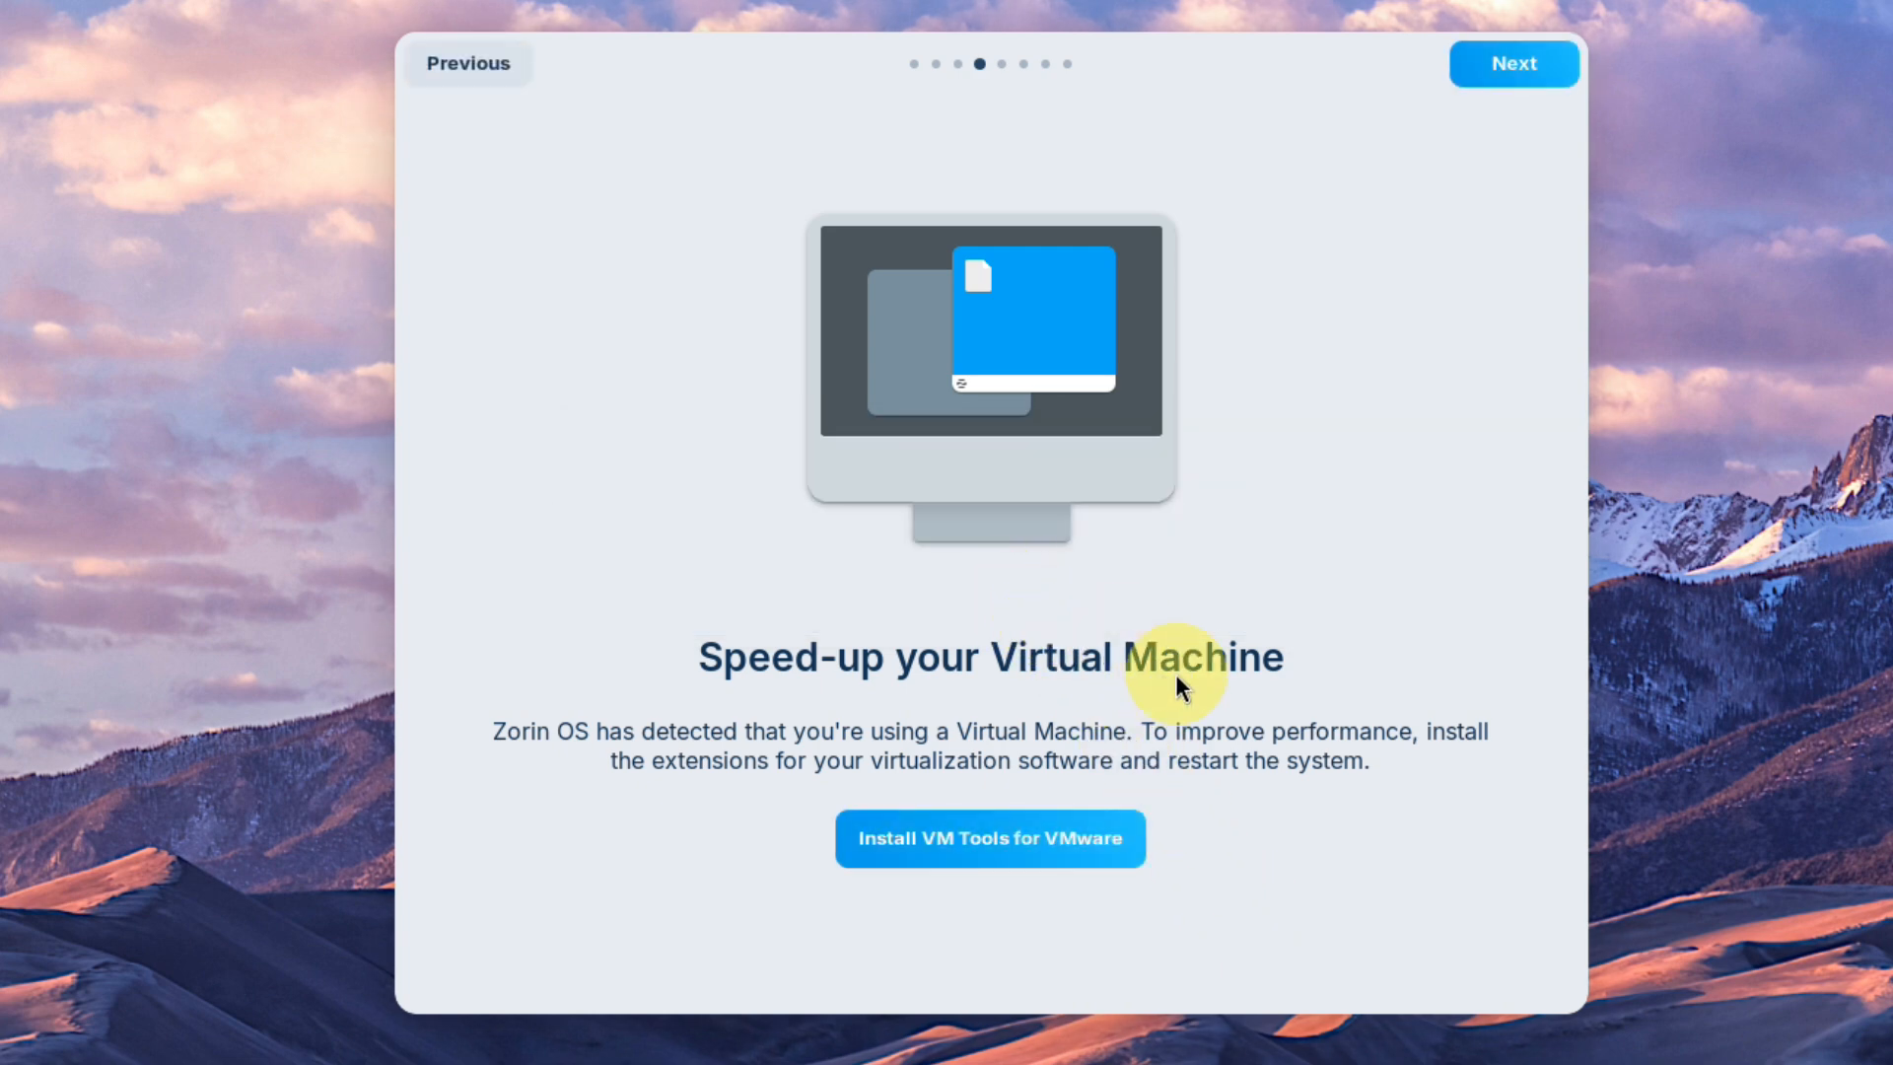
left_click(1473, 65)
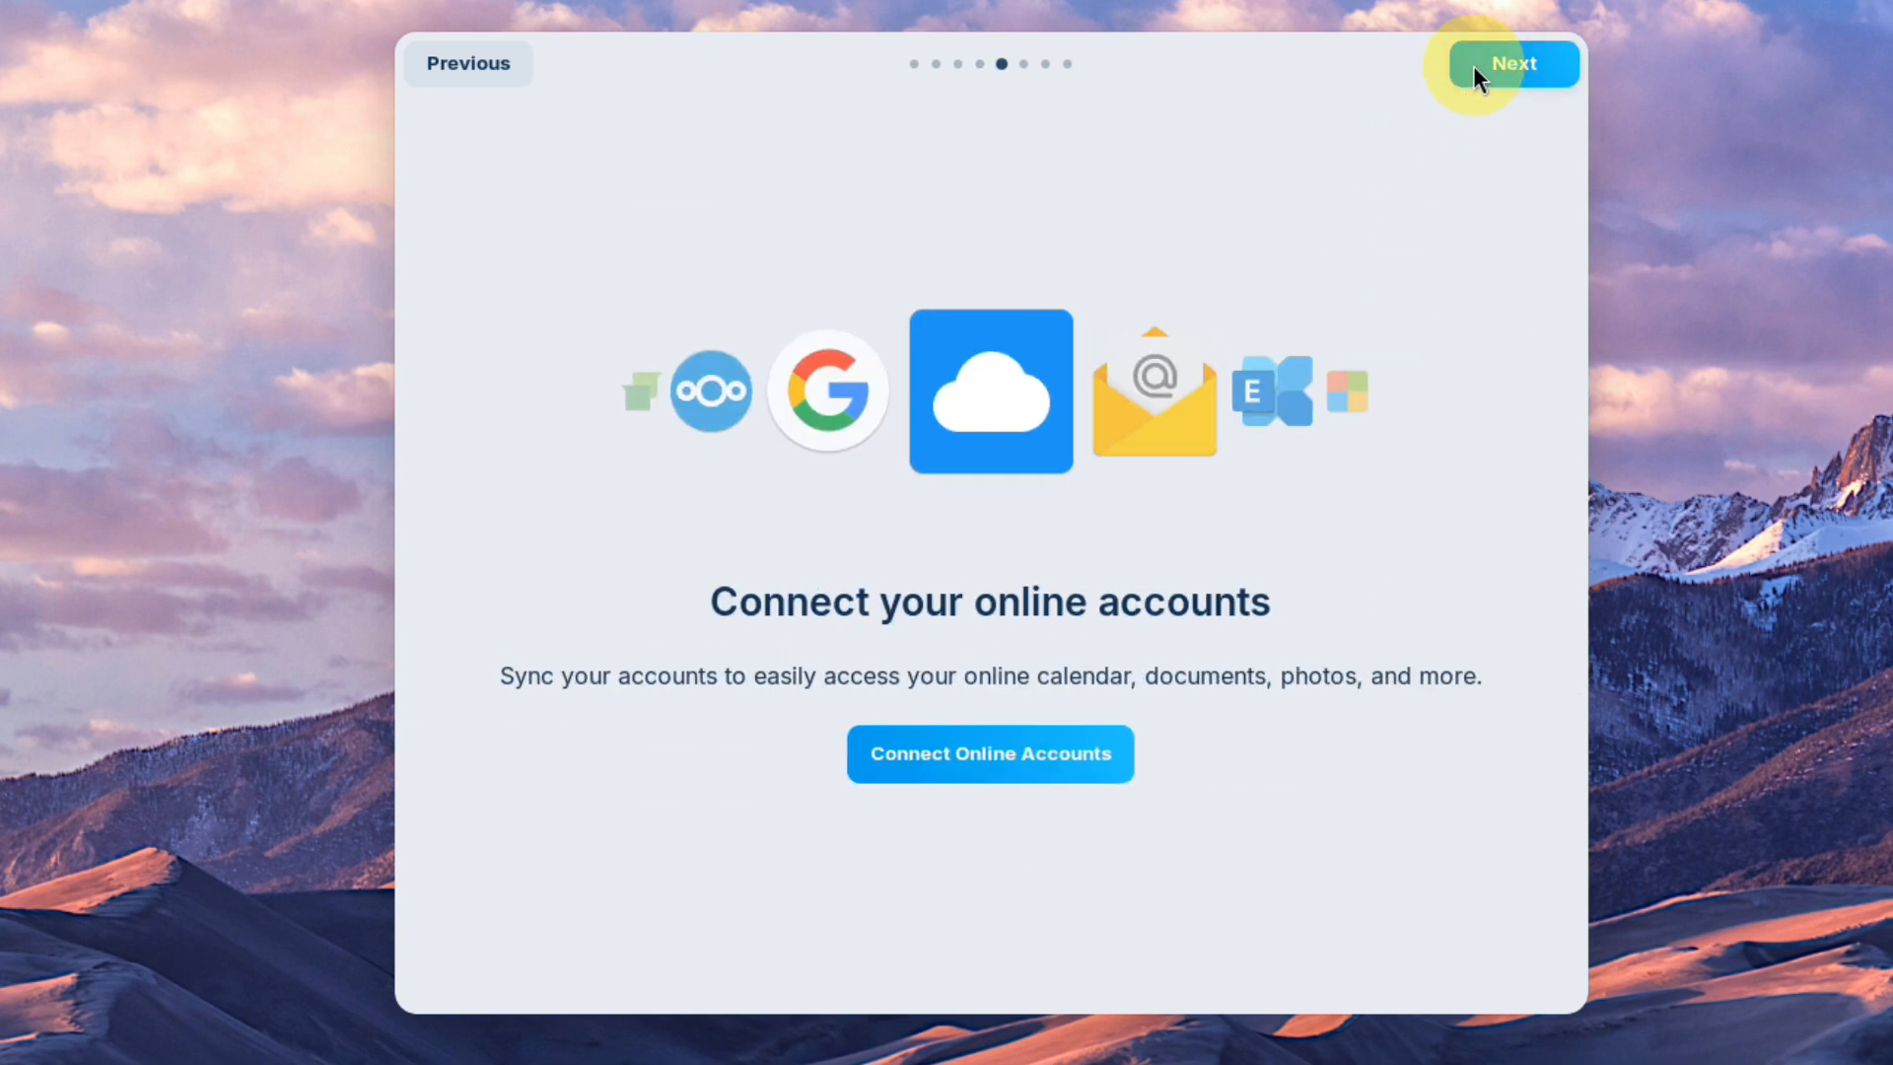
left_click(1473, 65)
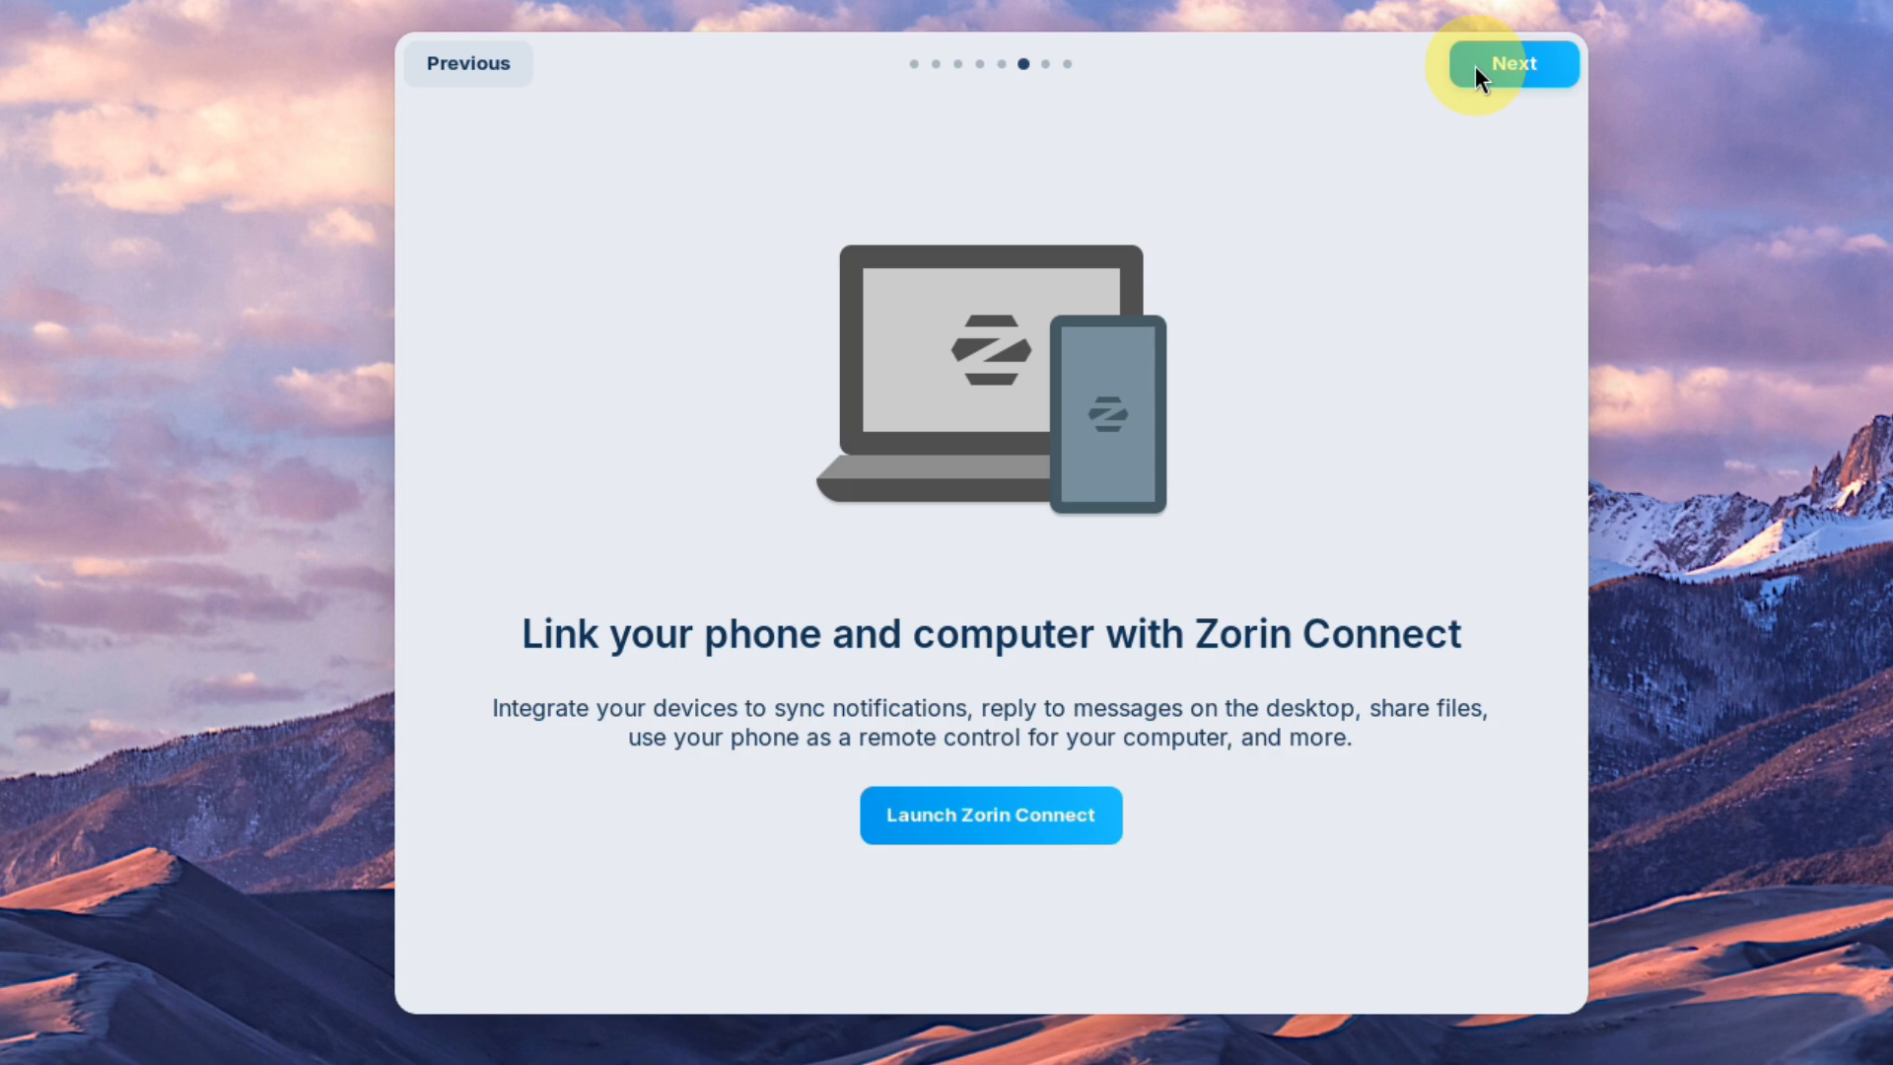
left_click(1475, 65)
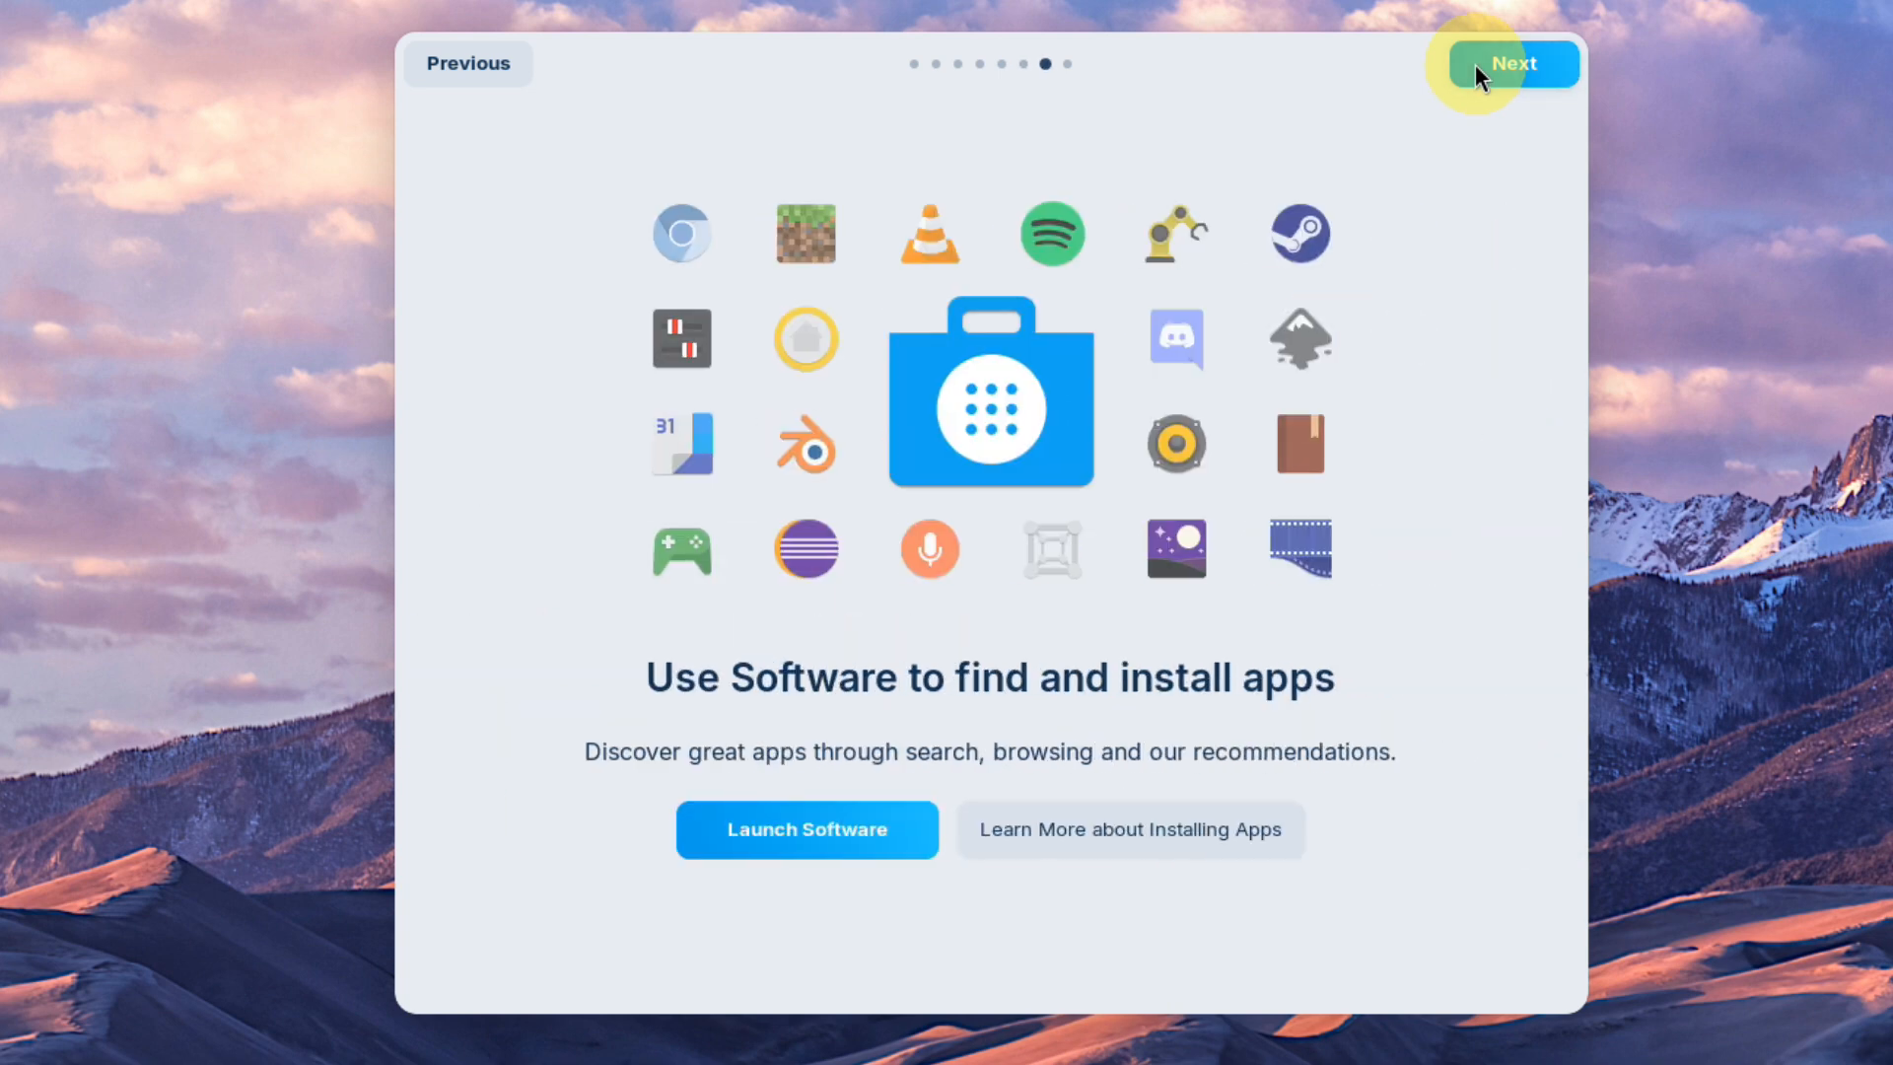
left_click(1476, 65)
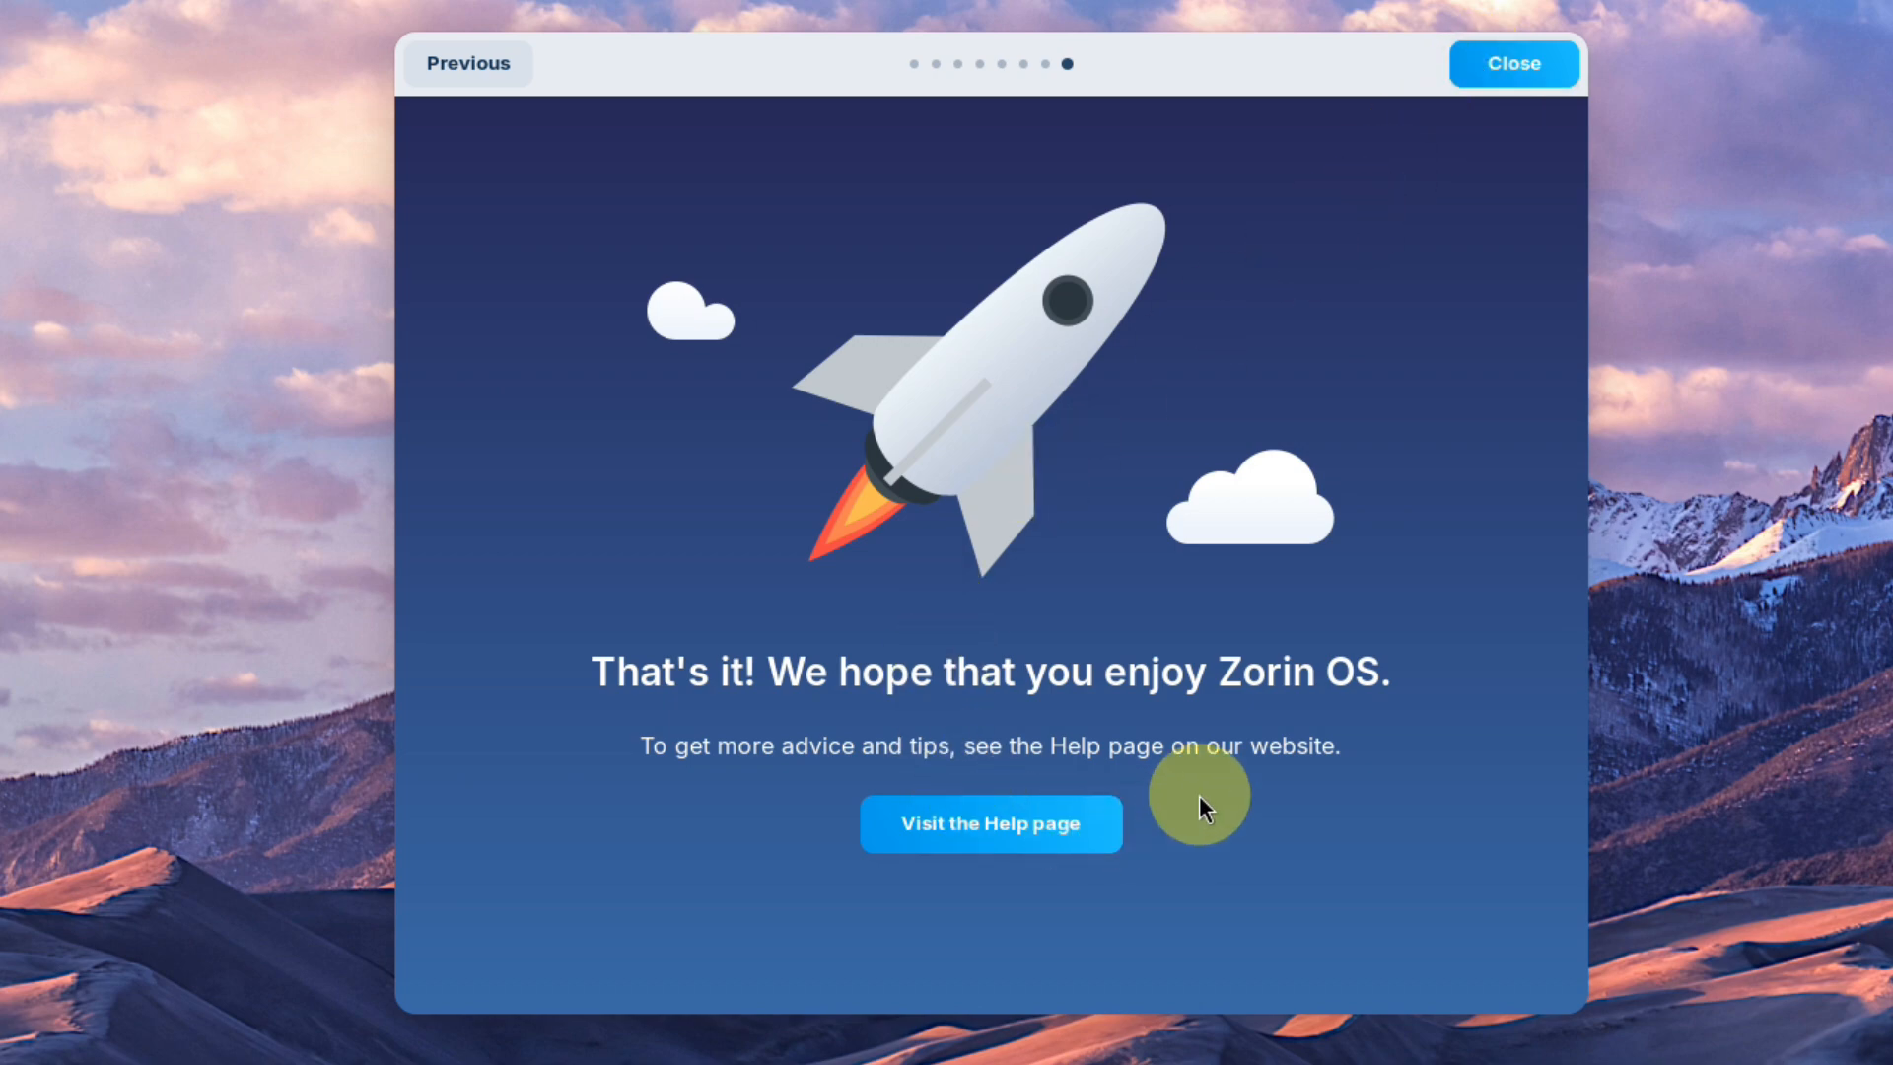
left_click(1517, 72)
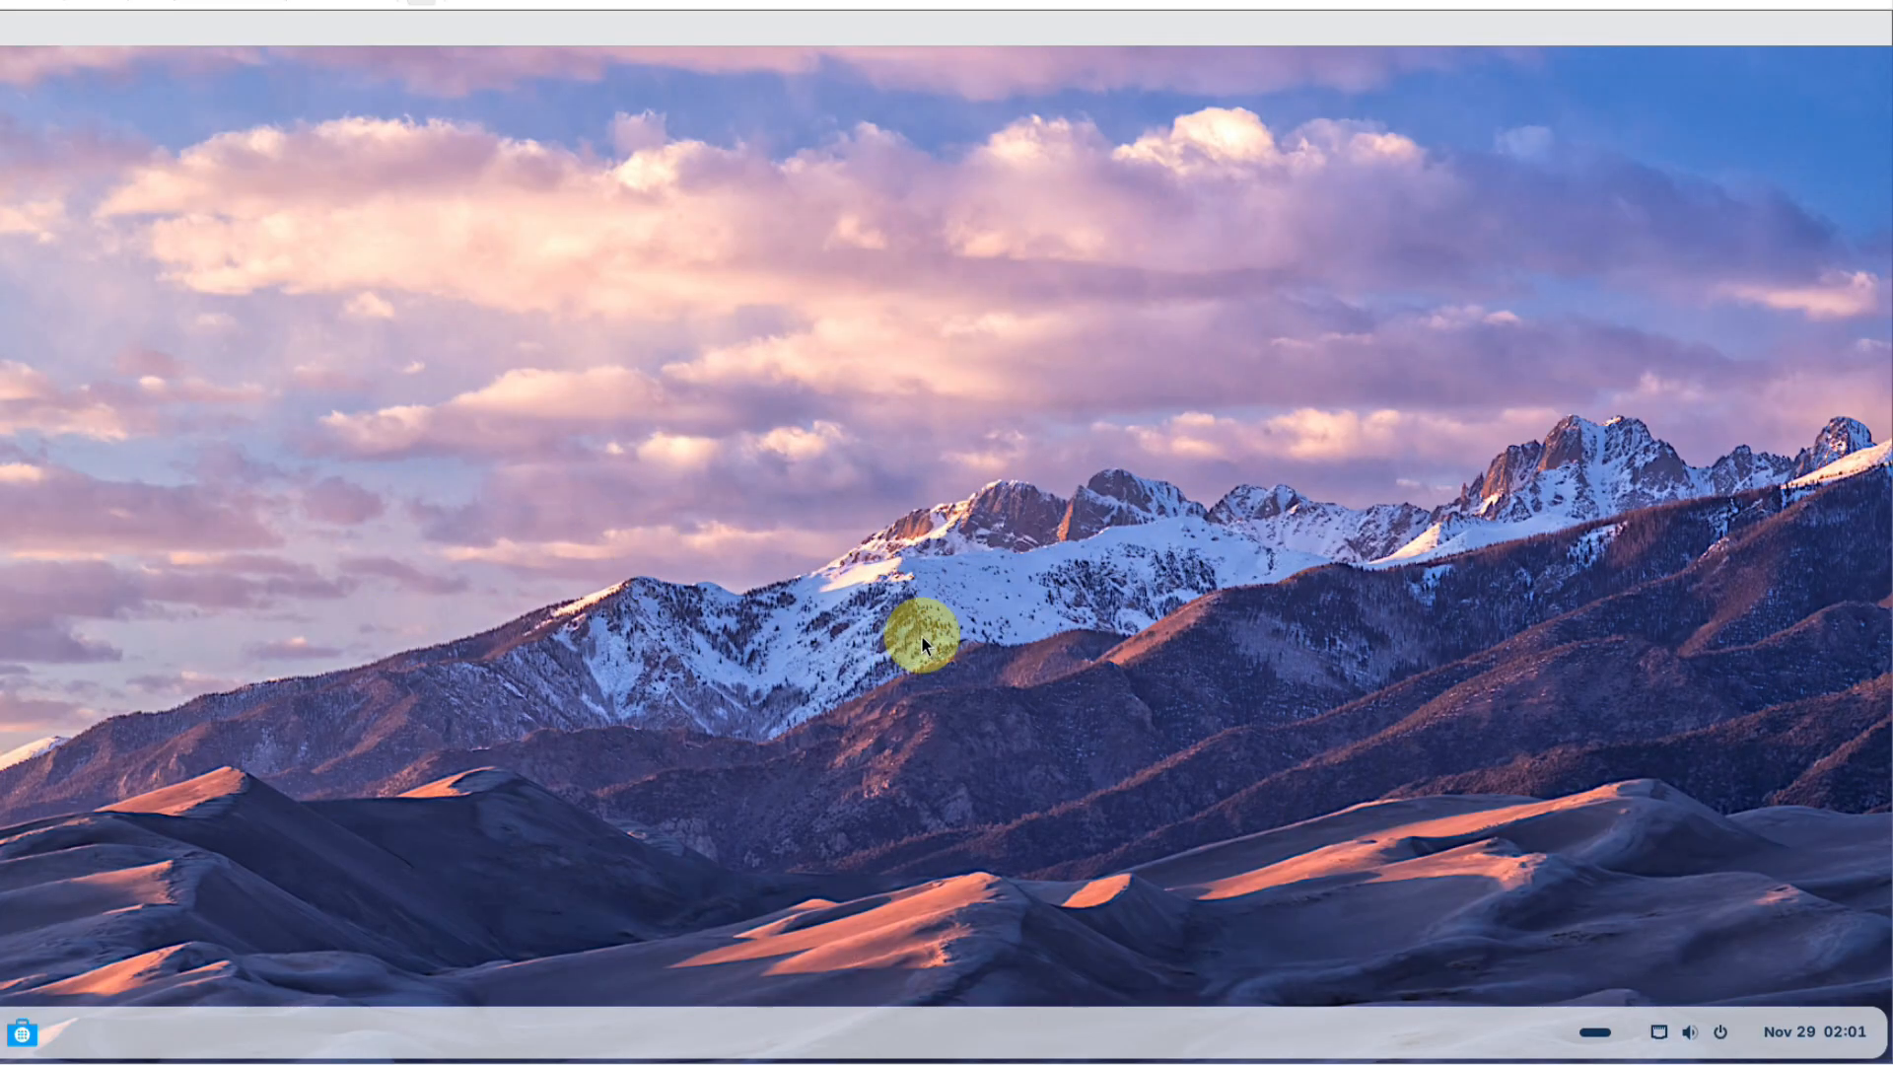
Step: Switch the Zorin desktop to Dark Style in the quick settings
left_click(1721, 1037)
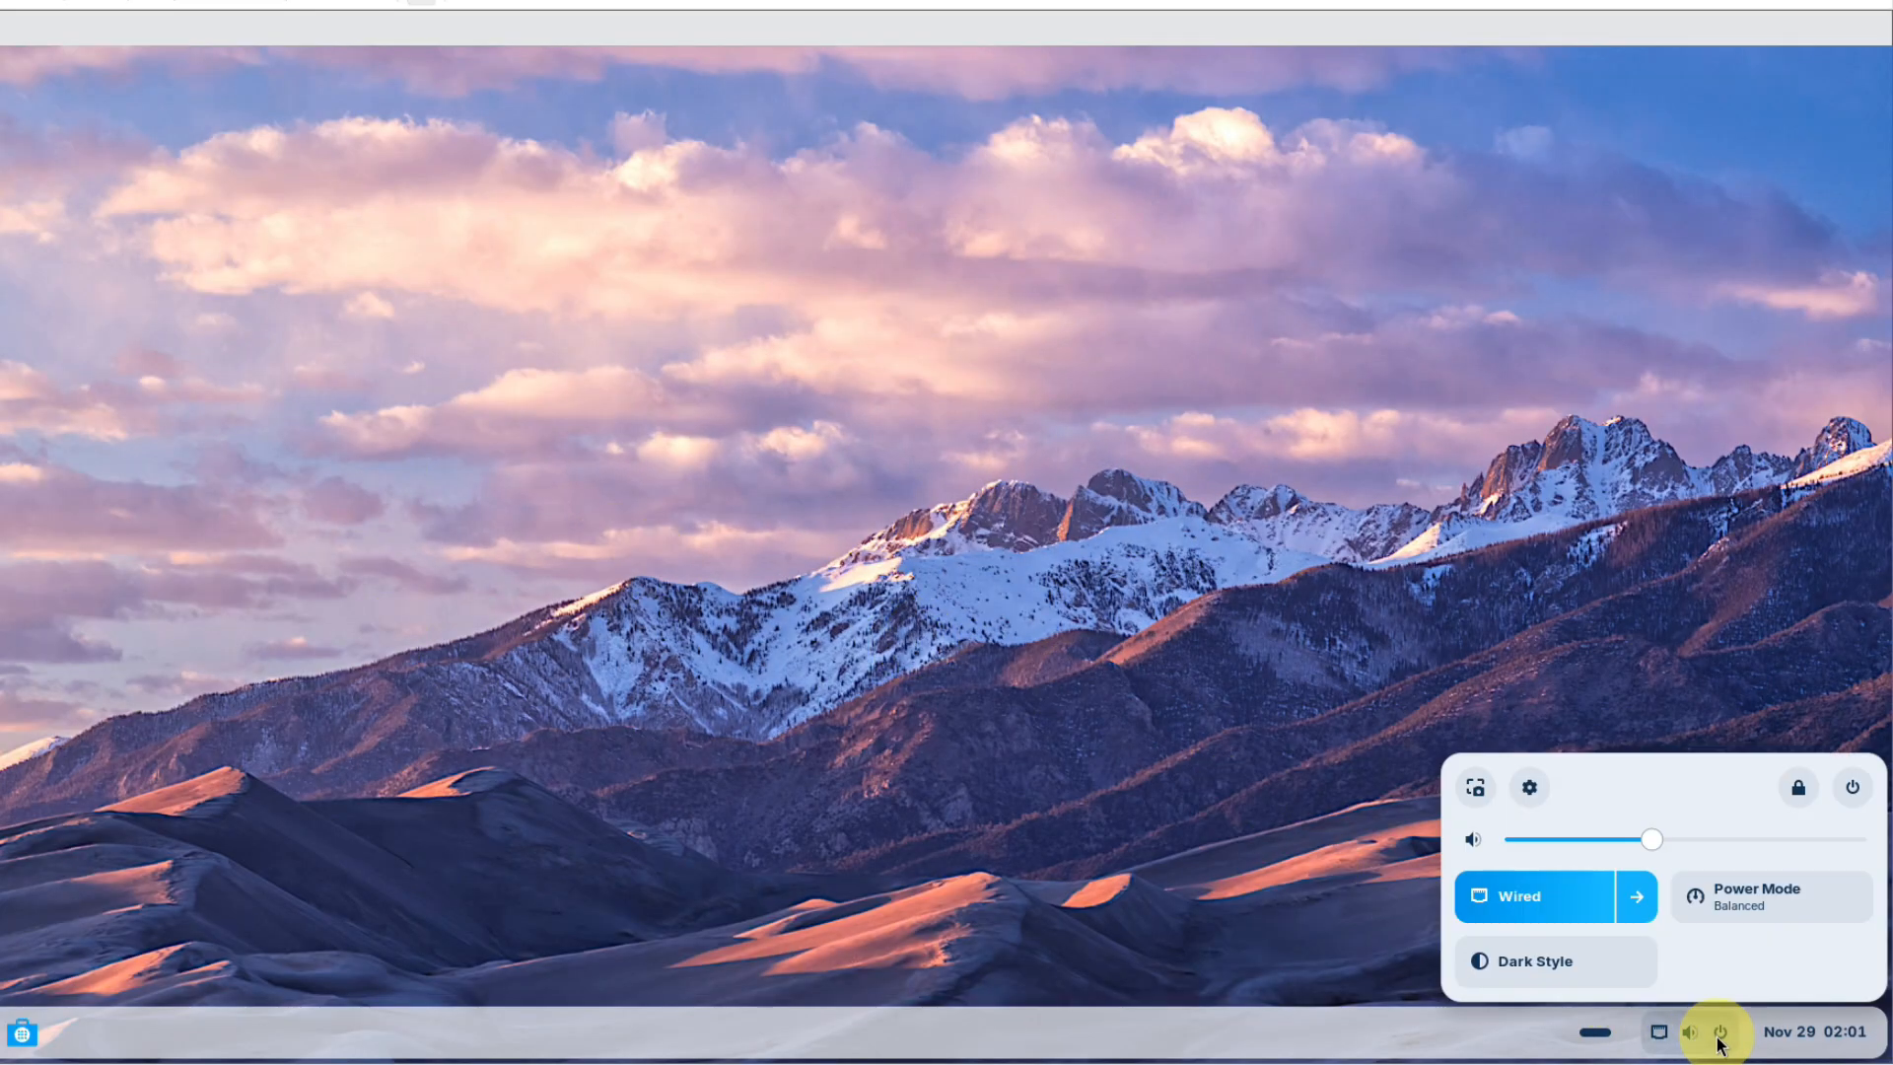
left_click(1637, 1031)
left_click(1720, 1031)
left_click(1562, 968)
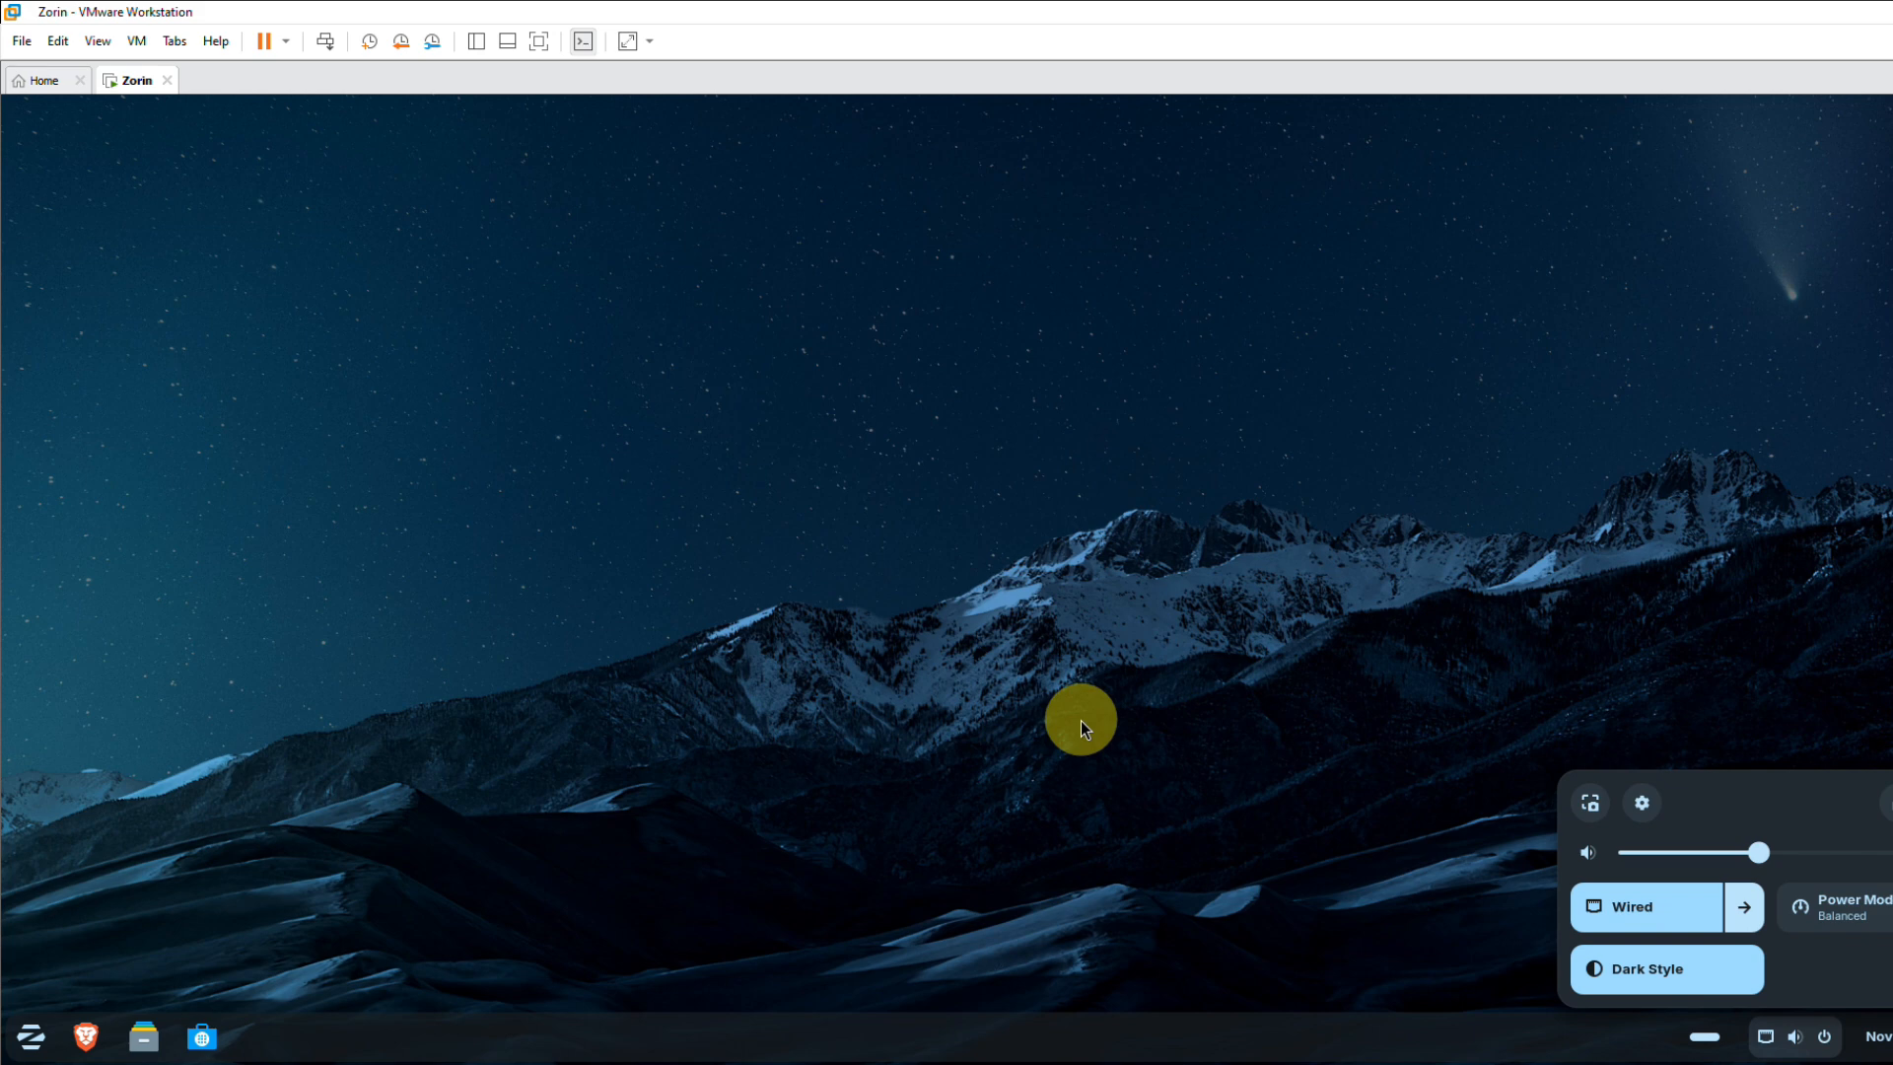
left_click(1081, 719)
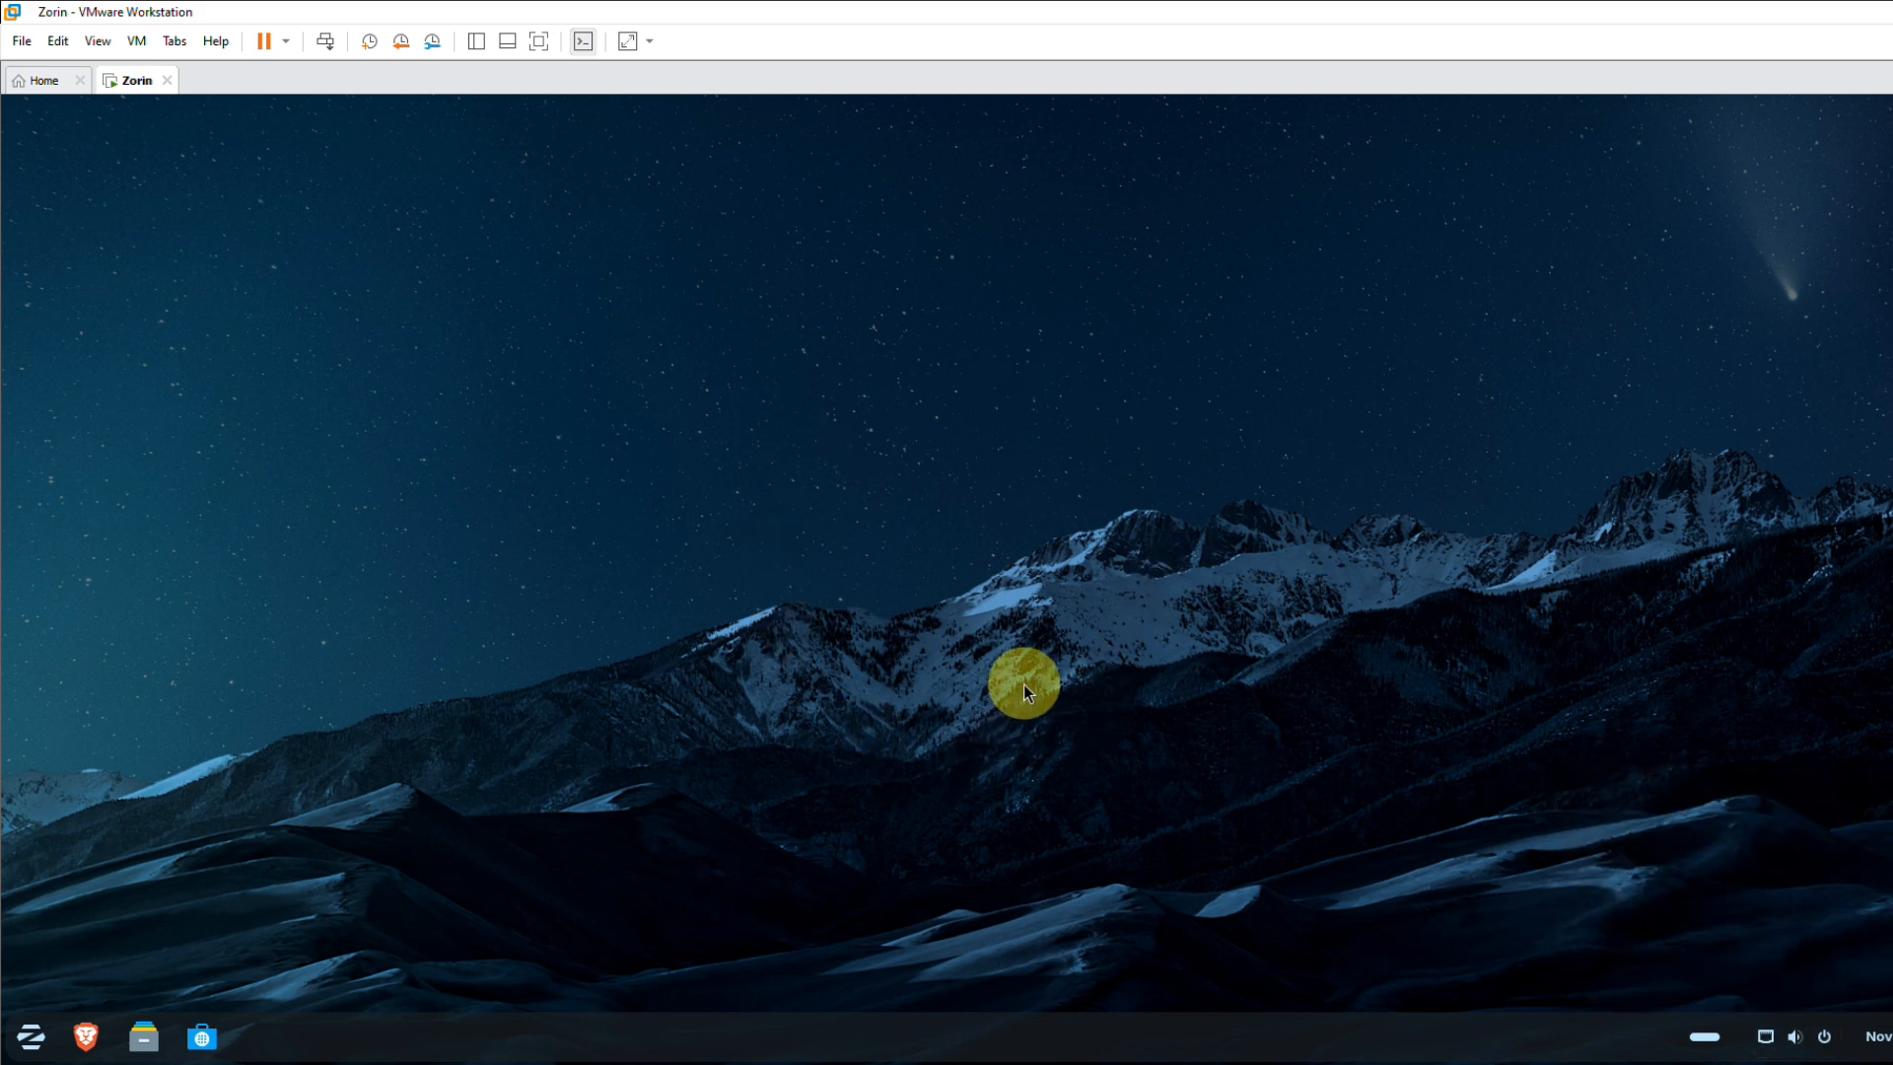